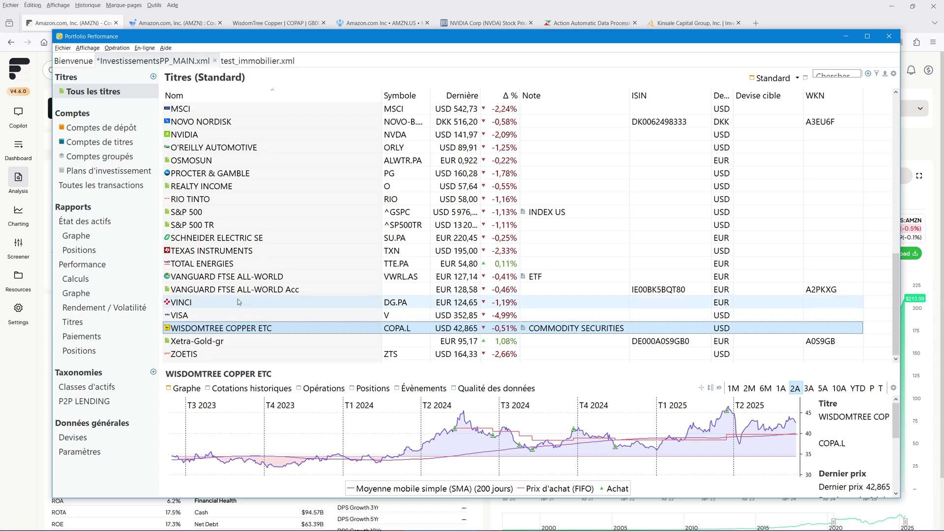
# - Check which browser links are offered for WISDOMTREE COPPER ETC and open the settings list of favourite URLs
pyautogui.rightClick(200, 329)
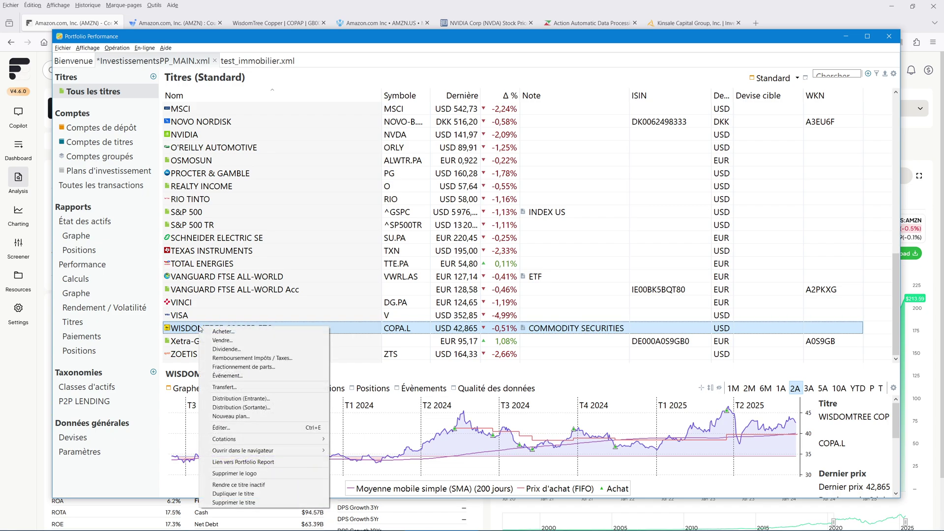
pyautogui.moveTo(251, 453)
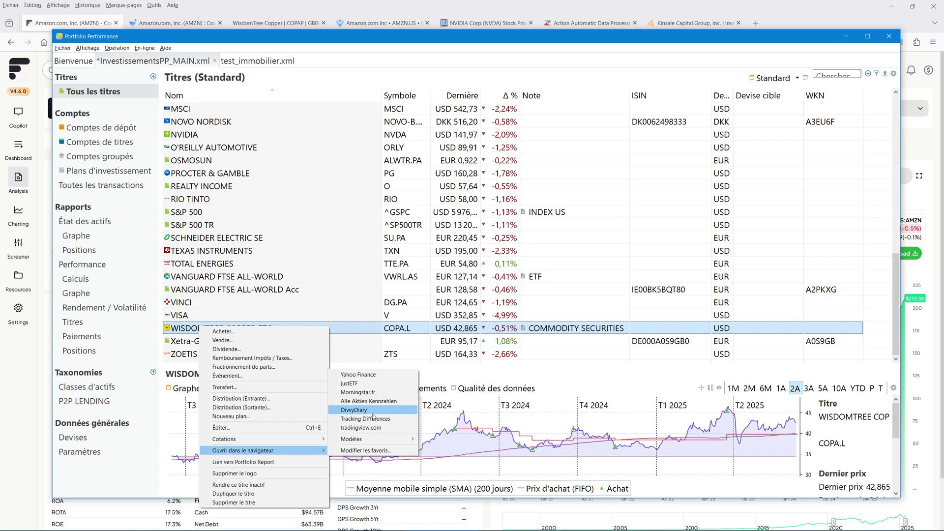
pyautogui.click(79, 452)
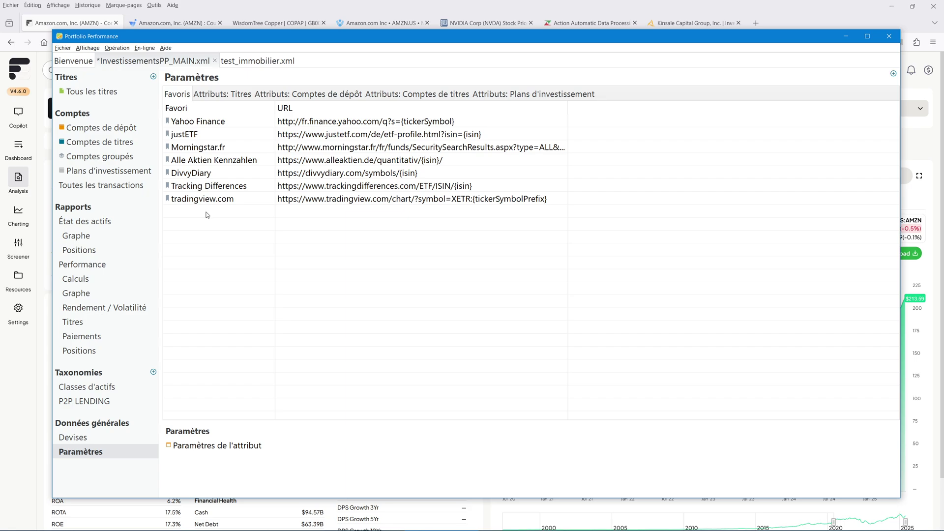
# - Switch to the web browser and examine the URL structure of the finchat, invvest, justETF, moning, gurufocus and zonebourse pages
pyautogui.click(252, 9)
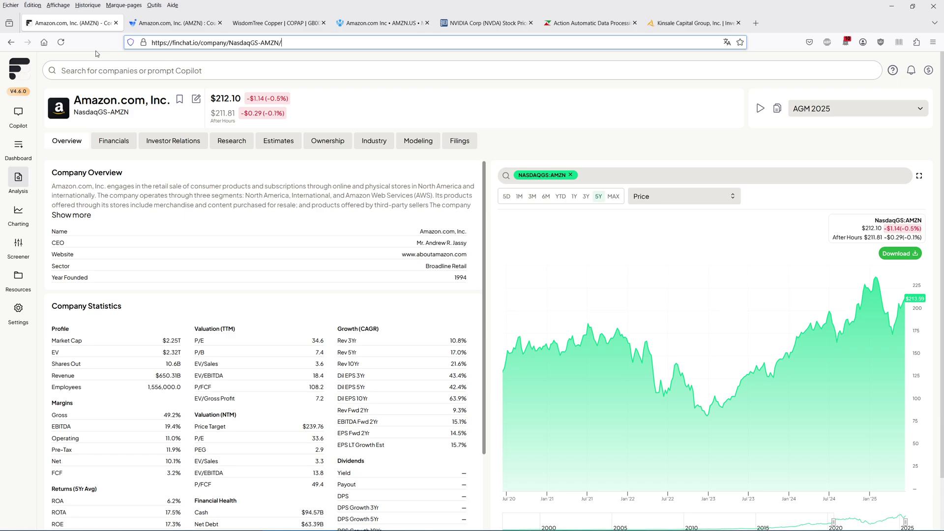
pyautogui.click(172, 23)
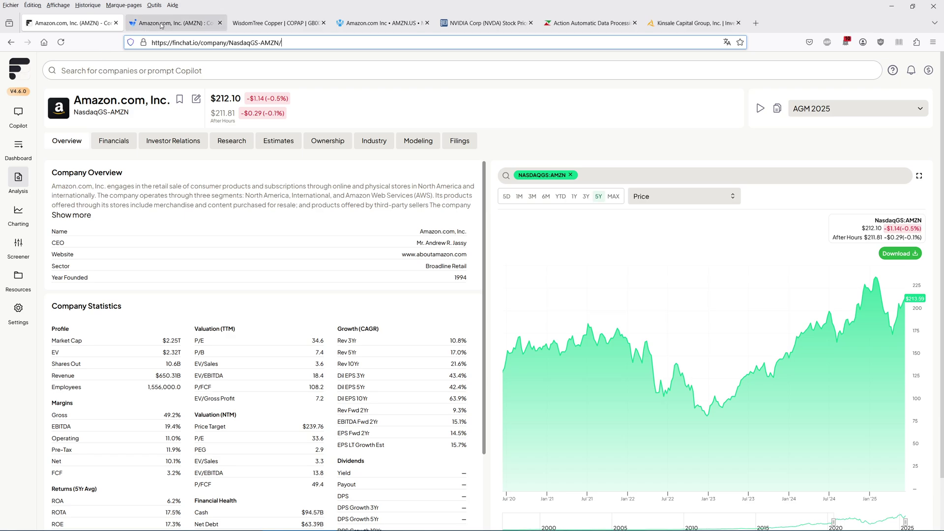
pyautogui.moveTo(219, 43); pyautogui.dragTo(152, 43)
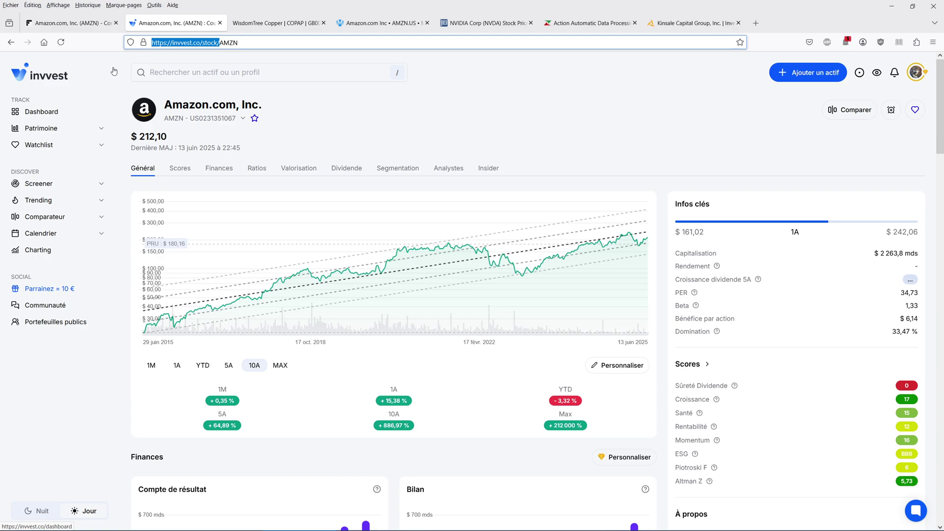
pyautogui.click(271, 25)
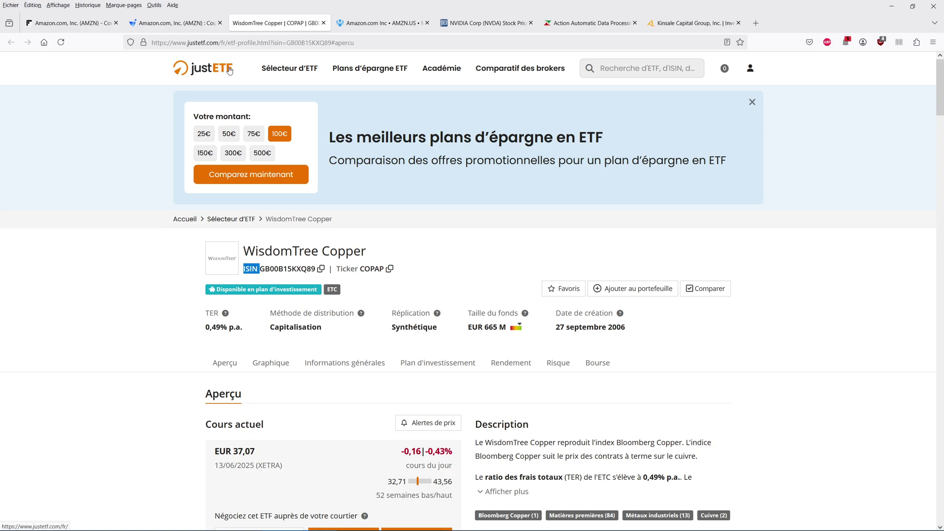
pyautogui.click(365, 22)
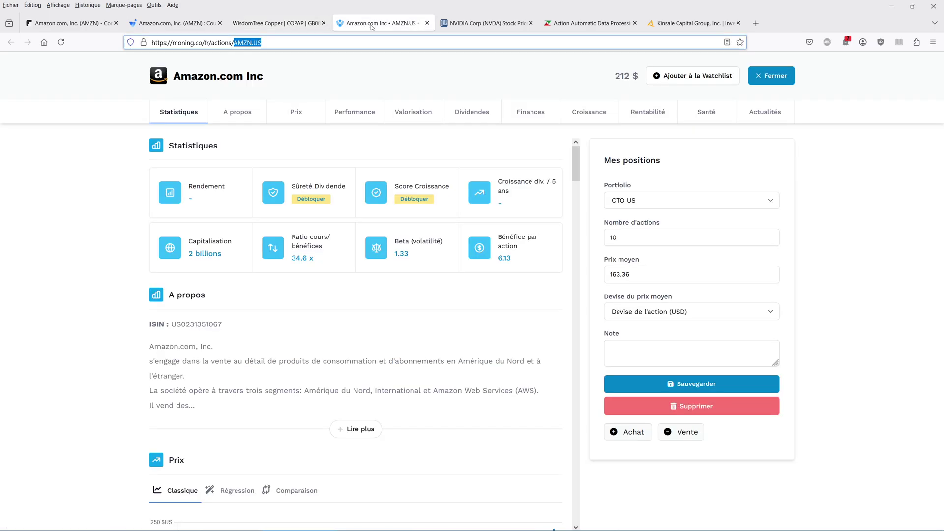
pyautogui.click(472, 23)
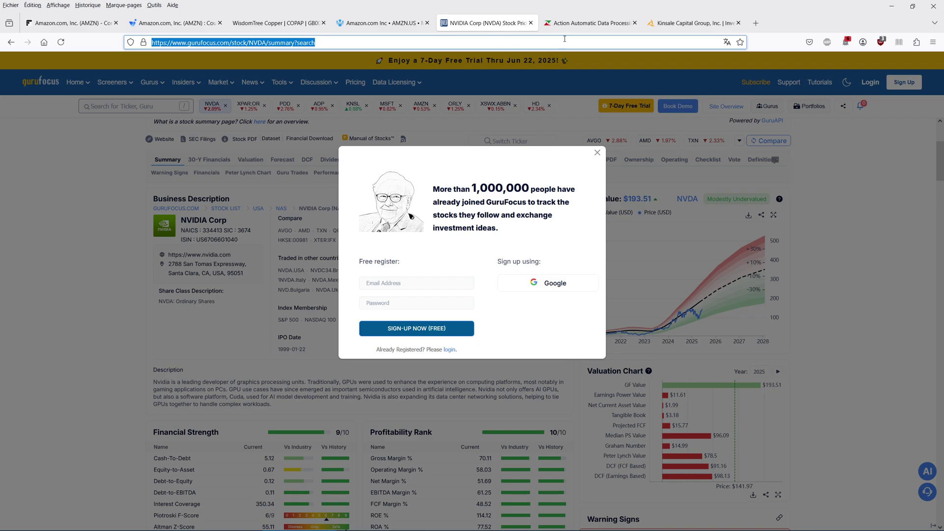
pyautogui.click(571, 25)
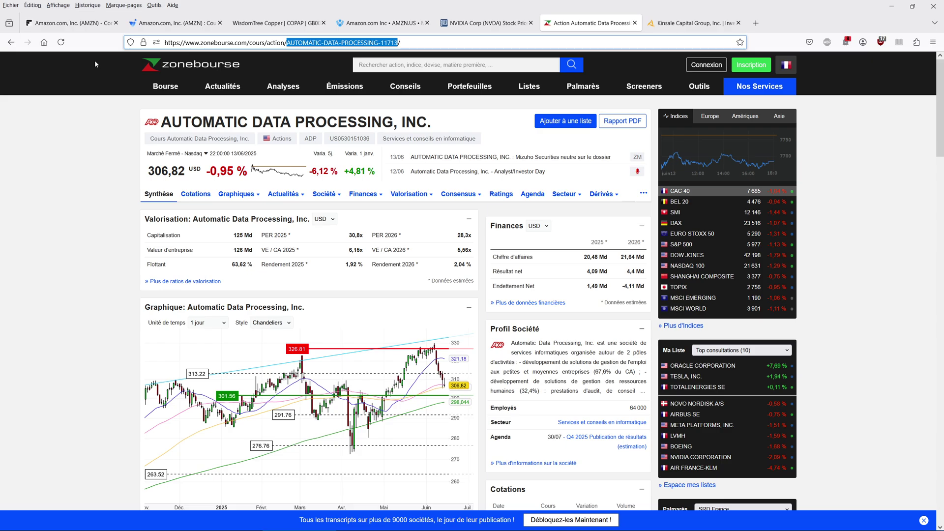
pyautogui.click(256, 26)
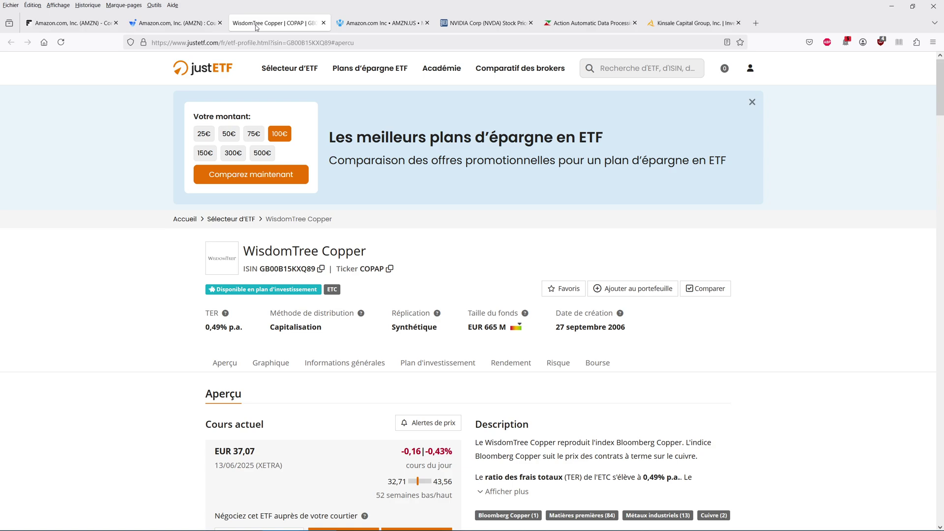
# - Return to Portfolio Performance, select WISDOMTREE COPPER ETC among all securities, maximize the window and review the available table columns
pyautogui.hotkey('alt', 'Tab')
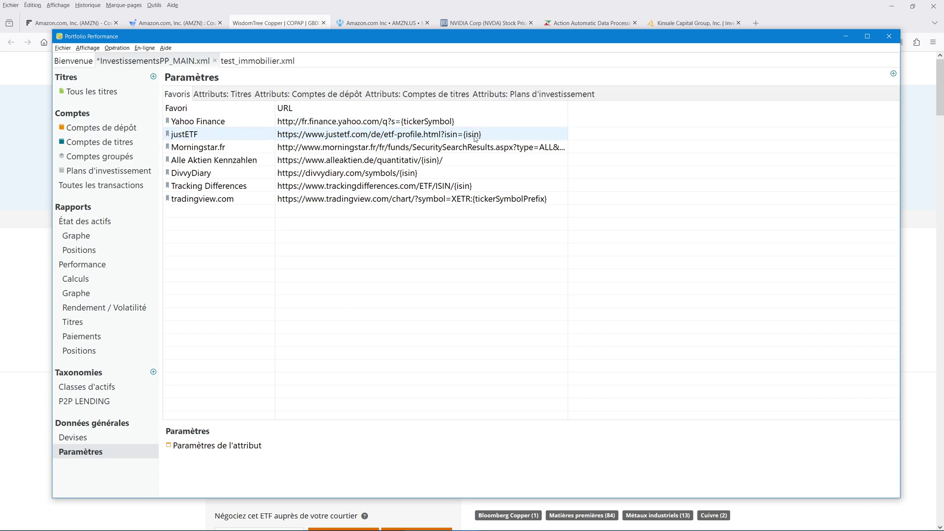
pyautogui.click(93, 93)
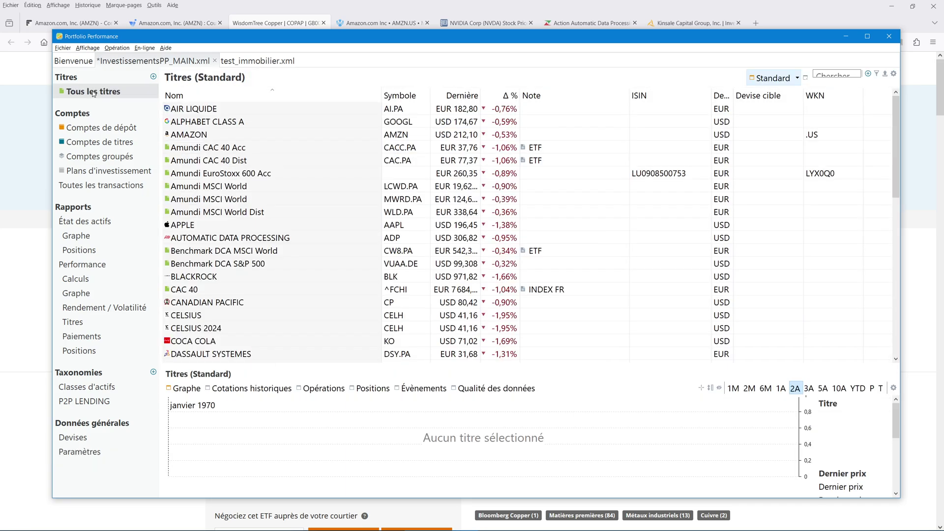
pyautogui.scroll(-10, 258, 308)
pyautogui.scroll(-2, 255, 300)
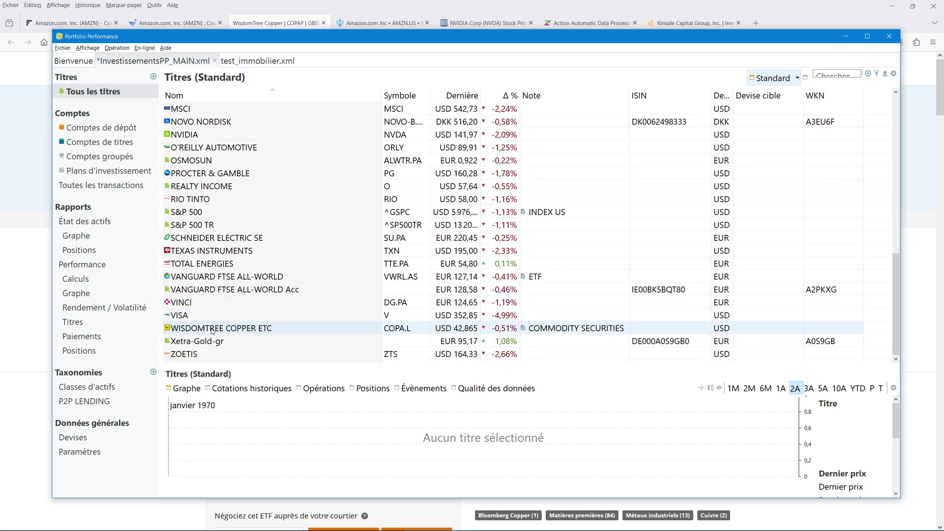
pyautogui.click(234, 330)
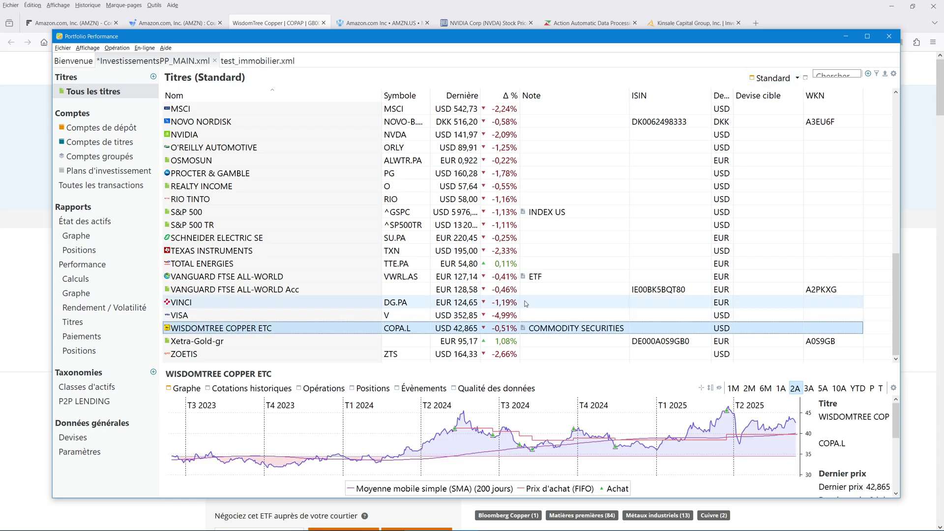
pyautogui.click(867, 36)
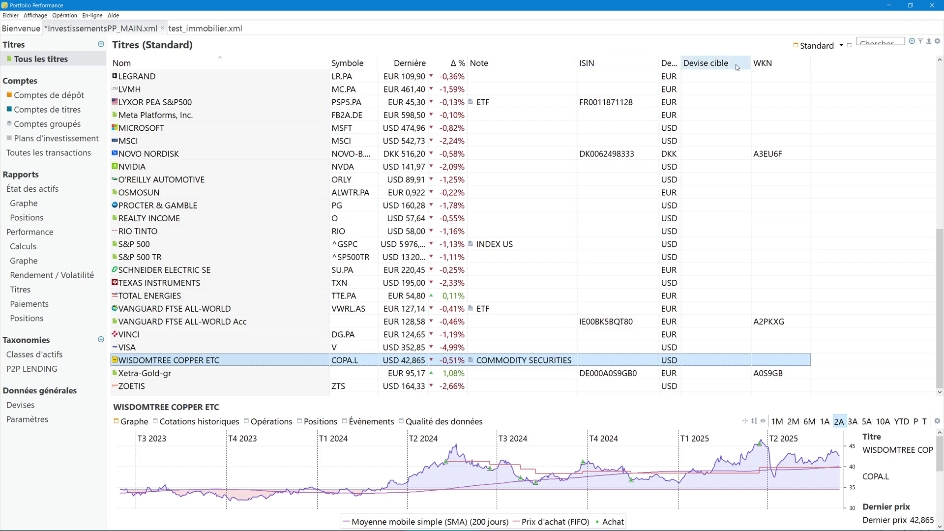
pyautogui.click(938, 43)
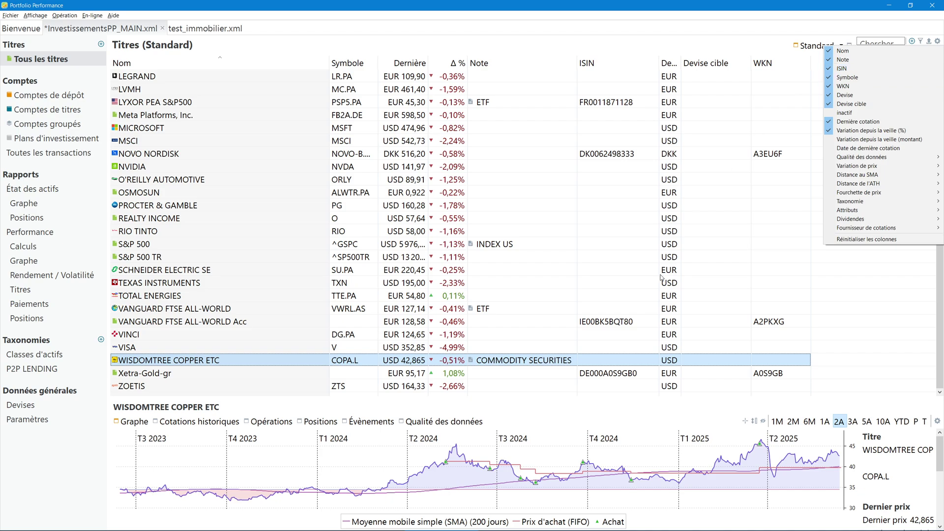
pyautogui.click(604, 360)
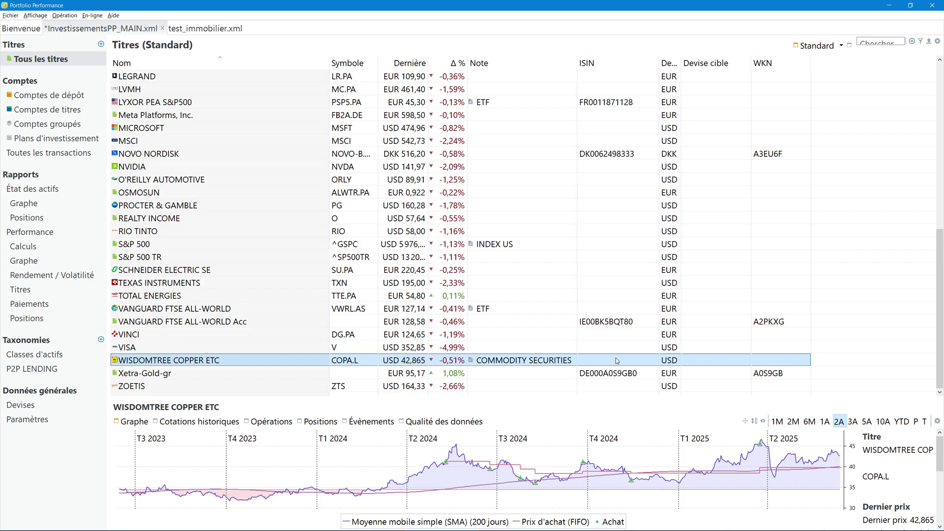
# - Copy the ISIN GB00B15KXQ89 from the WisdomTree Copper page on justETF into the ISIN field of WISDOMTREE COPPER ETC
pyautogui.hotkey('alt', 'Tab')
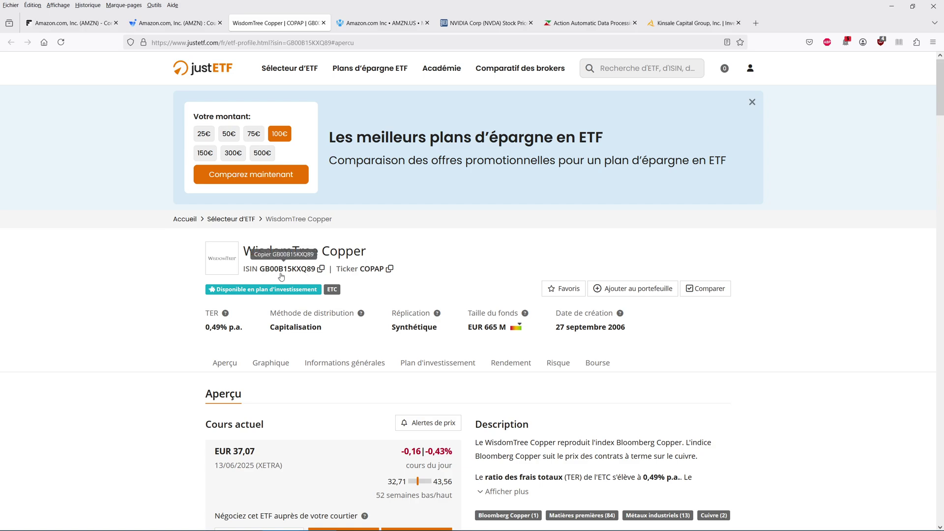
pyautogui.doubleClick(249, 269)
pyautogui.click(320, 269)
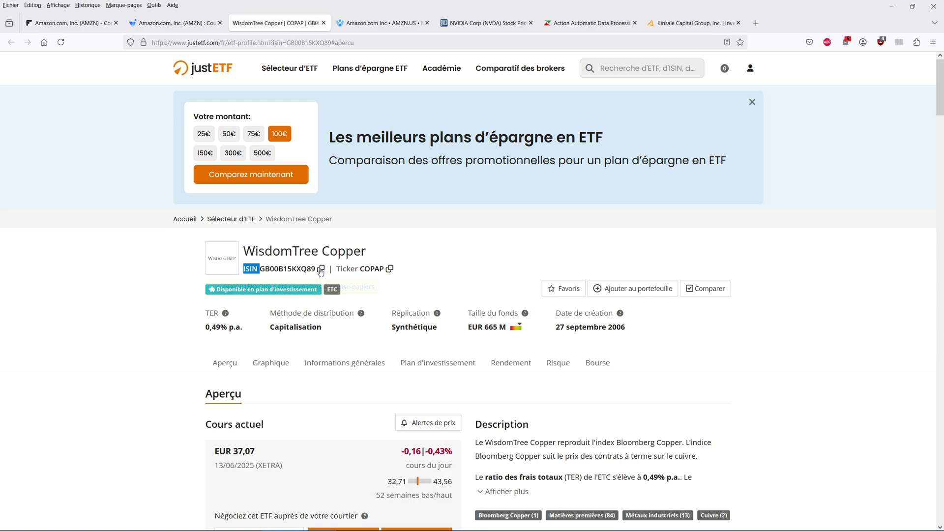
pyautogui.hotkey('alt', 'Tab')
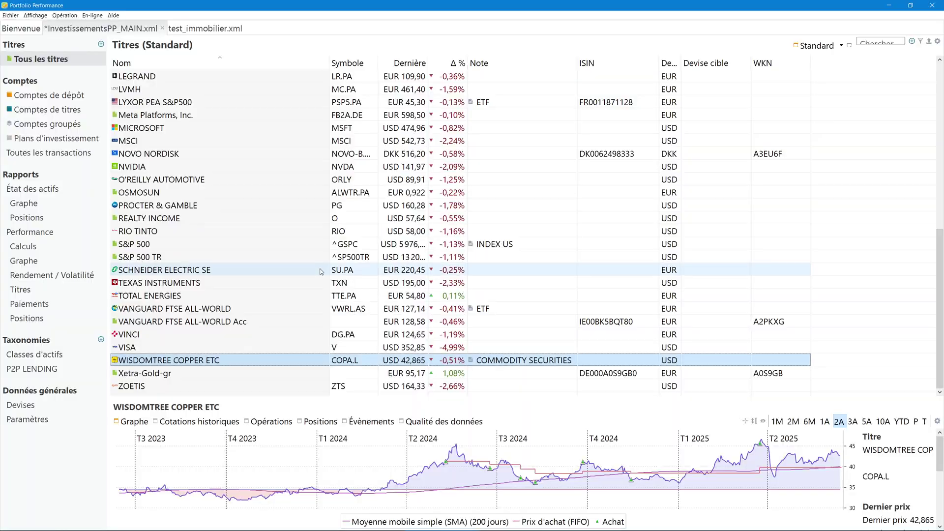
pyautogui.click(612, 358)
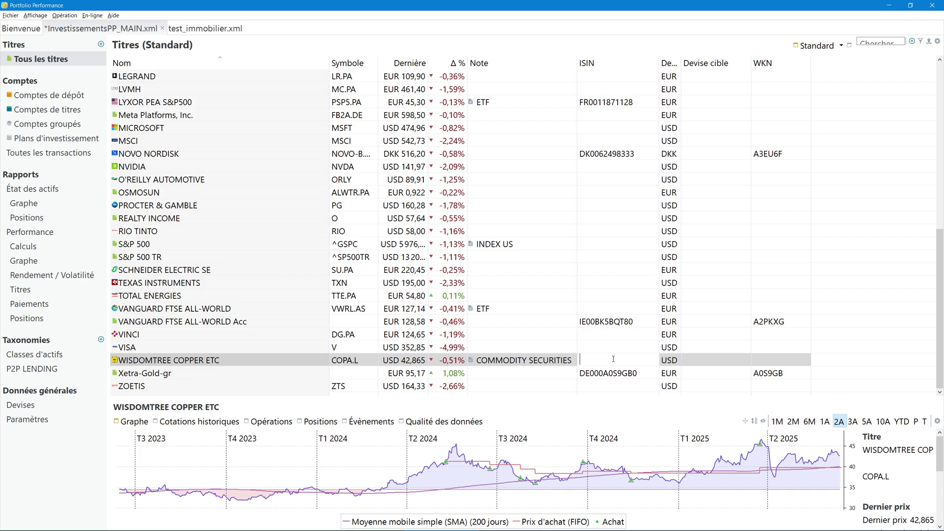
pyautogui.hotkey('ctrl', 'v')
pyautogui.click(612, 347)
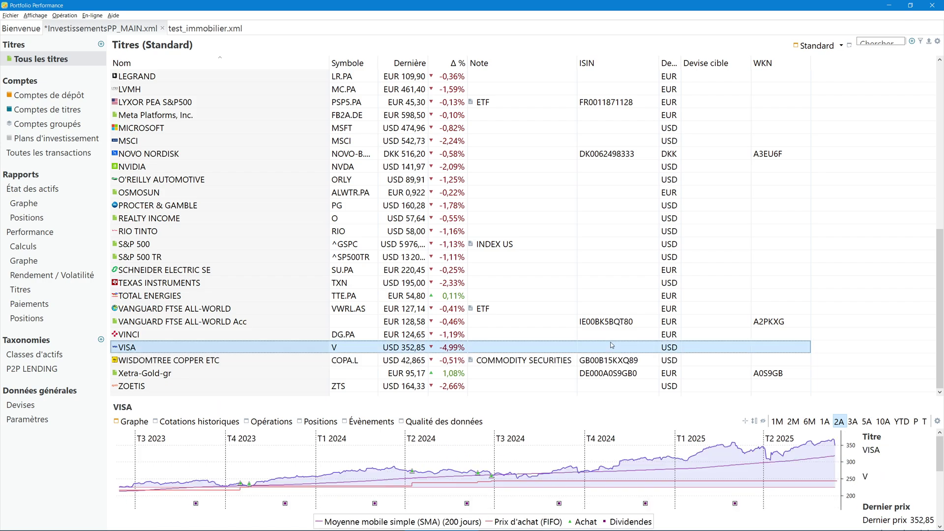
pyautogui.click(28, 420)
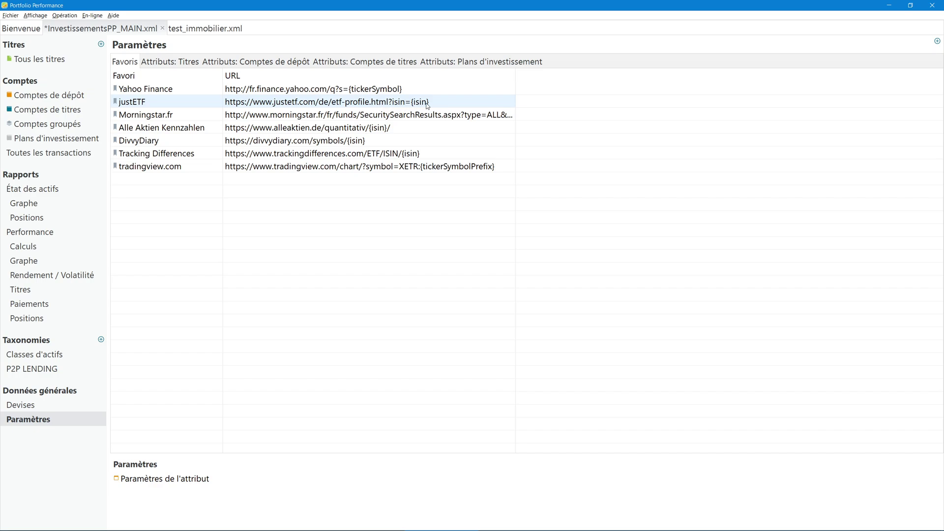
pyautogui.click(325, 104)
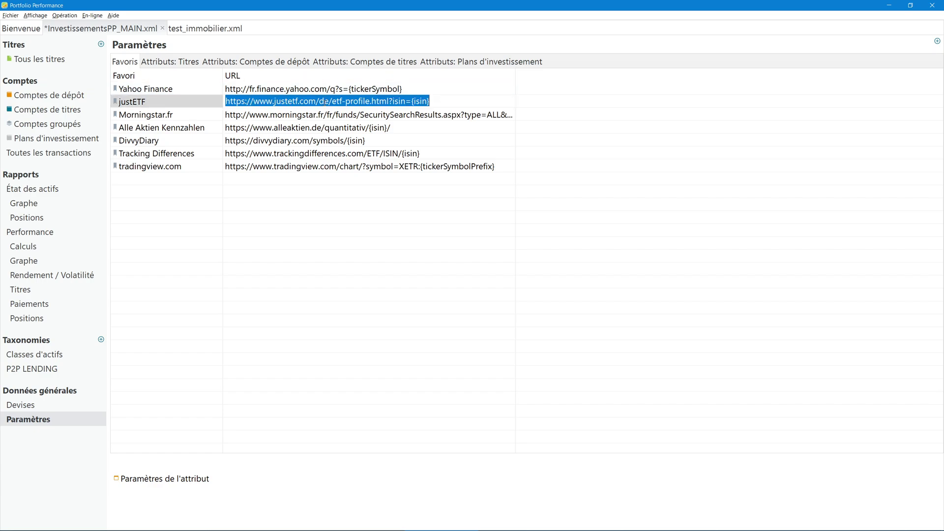
pyautogui.click(328, 101)
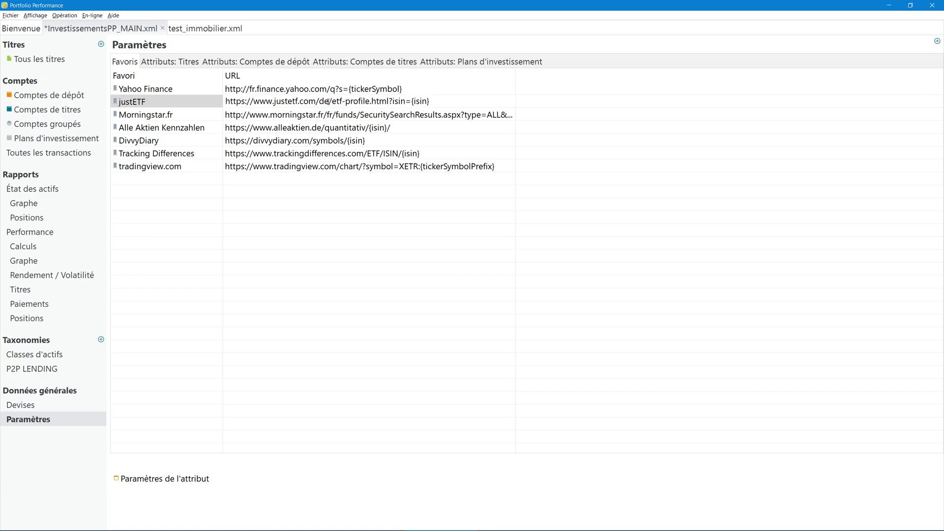
pyautogui.press('BackSpace')
pyautogui.press('BackSpace')
pyautogui.write('fr')
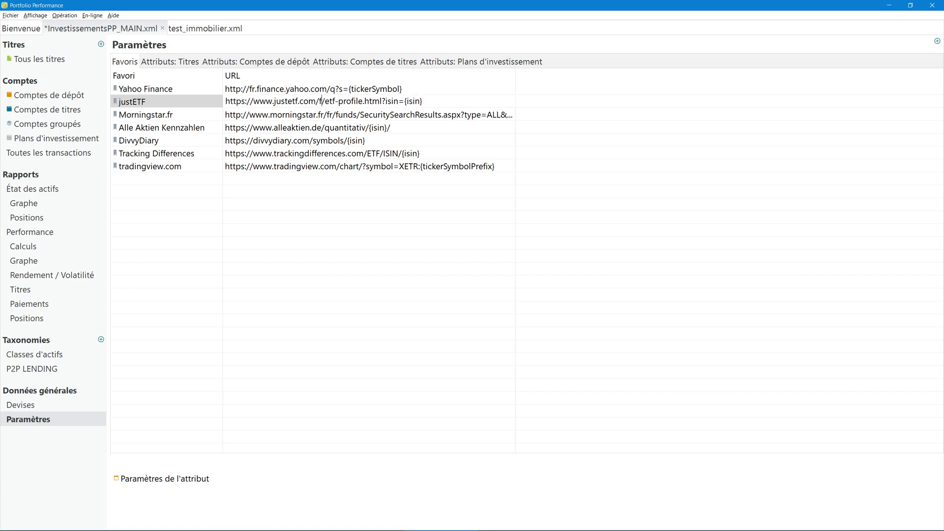
pyautogui.press('Return')
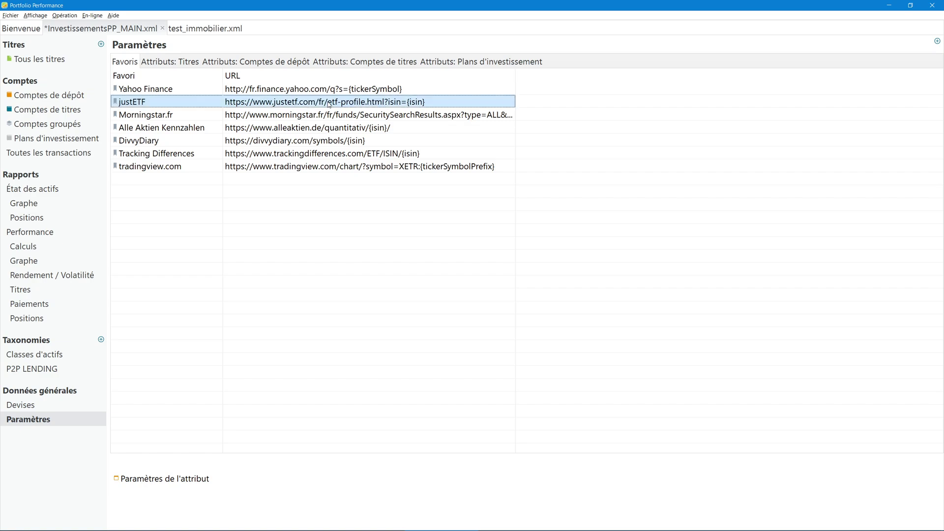
# - Open WISDOMTREE COPPER ETC in the browser through the justETF favourite, look through its profile page and return to Portfolio Performance
pyautogui.click(39, 60)
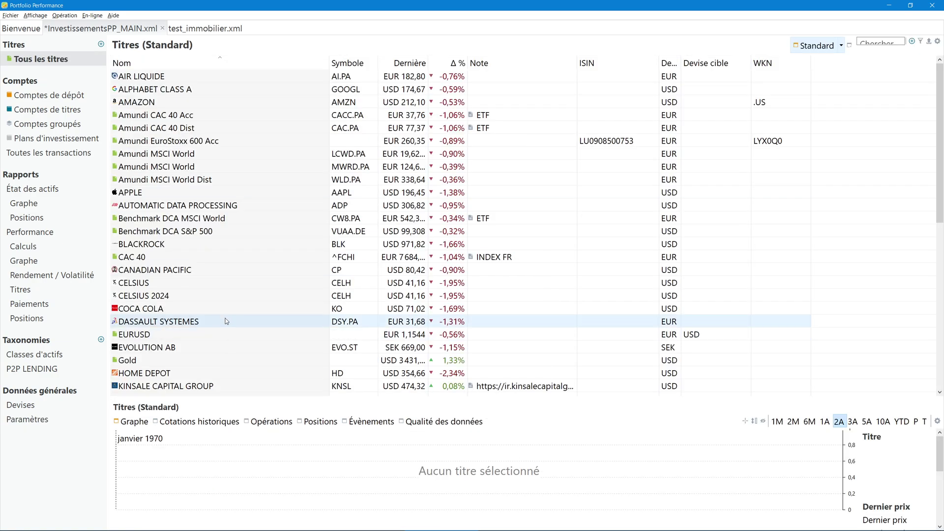
pyautogui.scroll(-9, 182, 371)
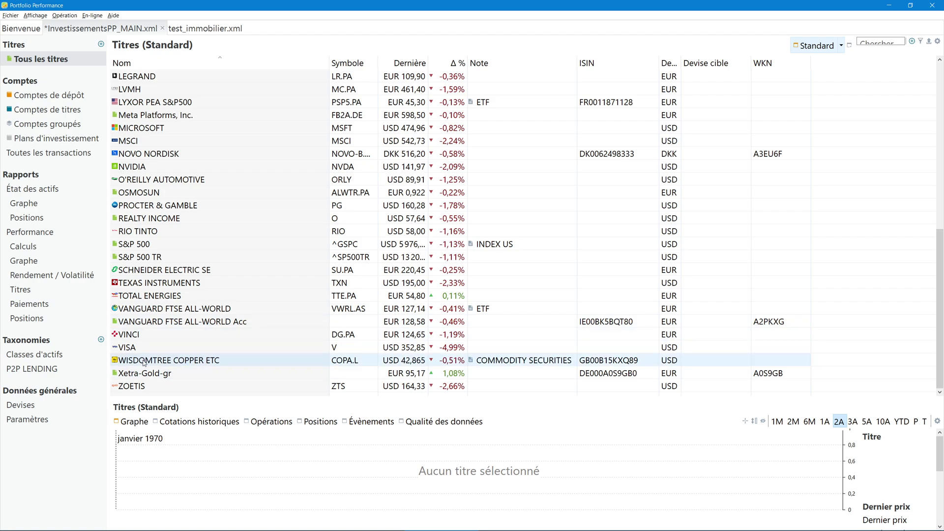
pyautogui.rightClick(144, 363)
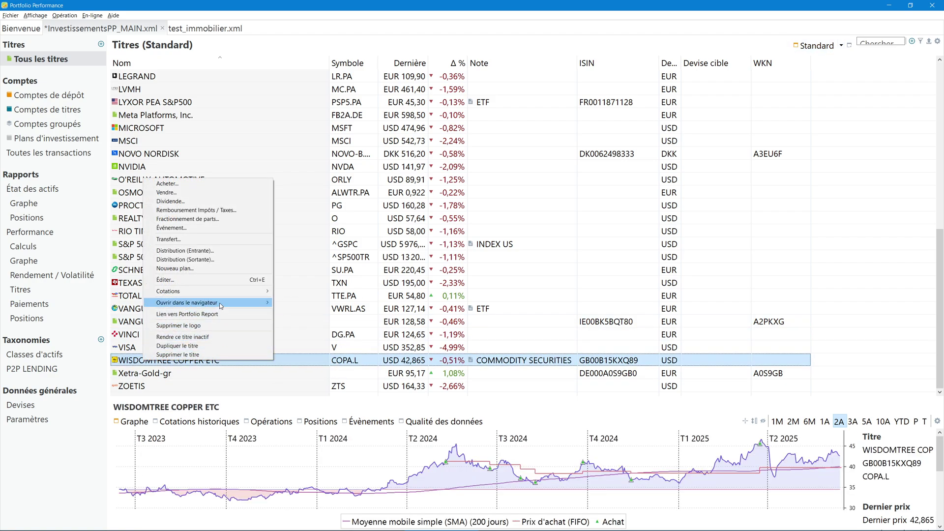
pyautogui.moveTo(221, 305)
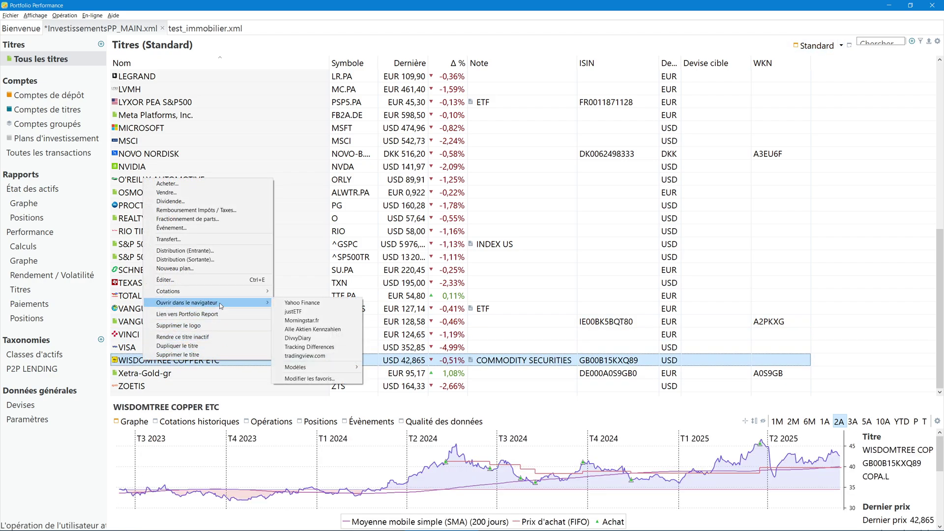
pyautogui.click(298, 312)
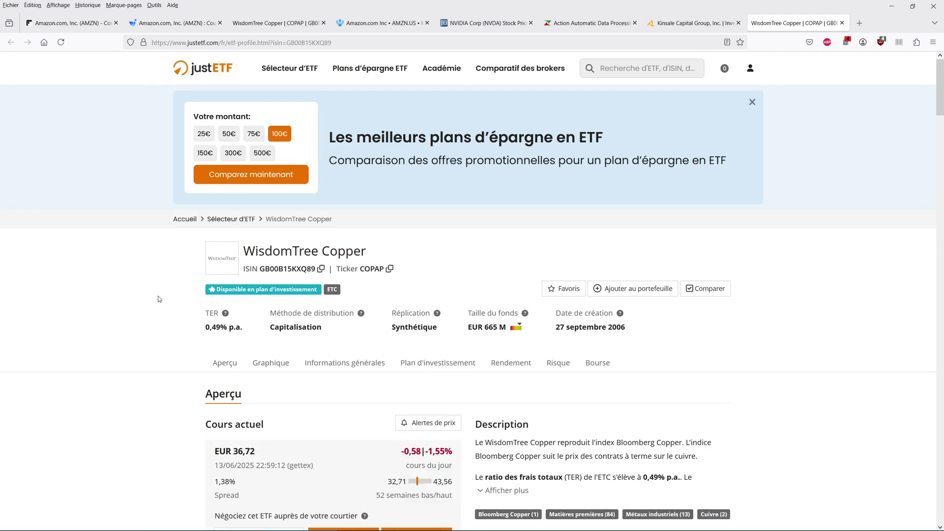
pyautogui.scroll(-8, 158, 299)
pyautogui.scroll(5, 158, 299)
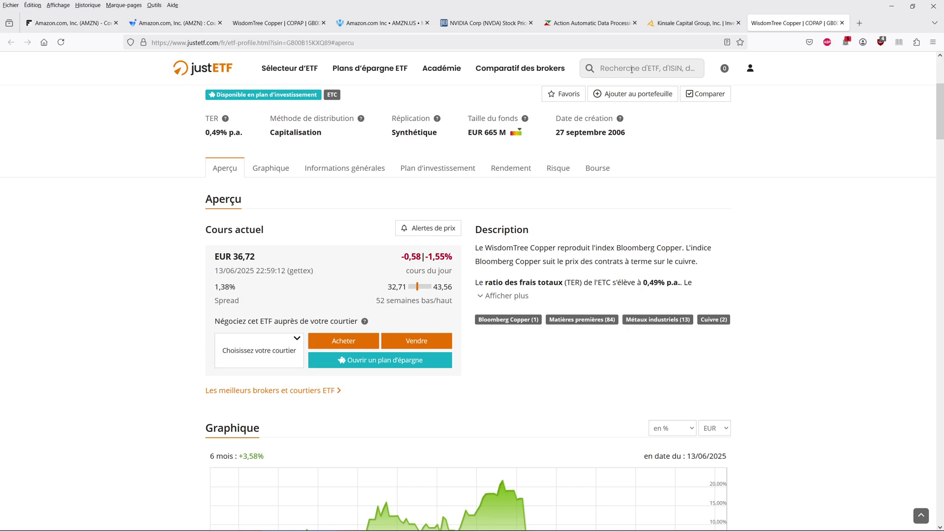
pyautogui.hotkey('alt', 'Tab')
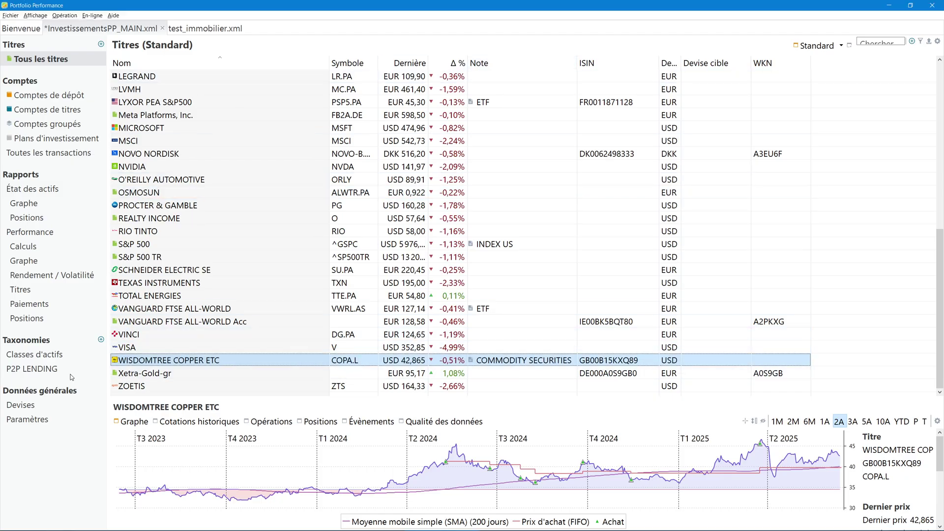
# - Review the favourites offered for opening WISDOMTREE COPPER ETC in the browser
pyautogui.rightClick(157, 362)
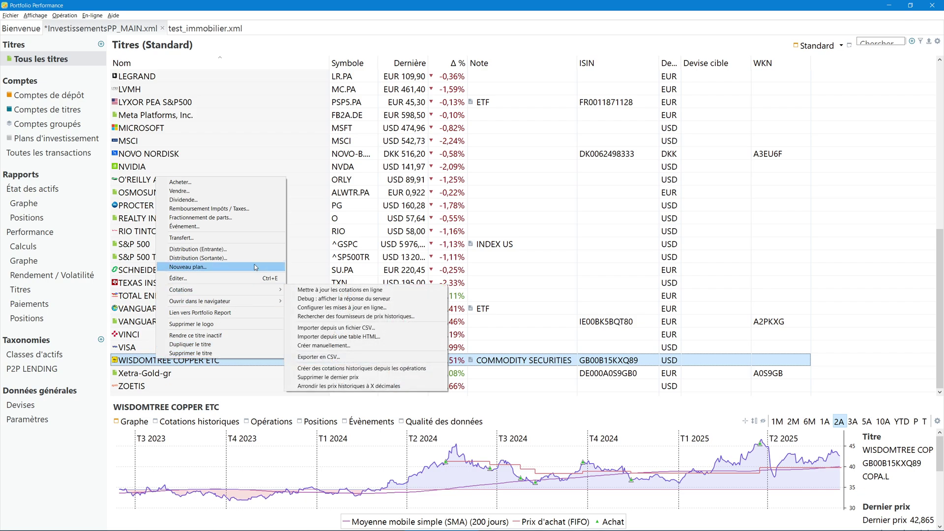
pyautogui.moveTo(239, 301)
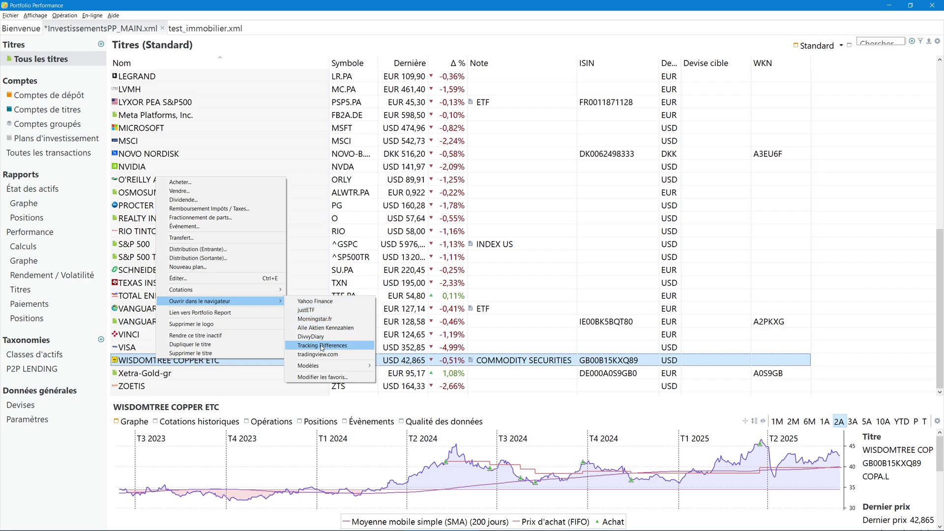
pyautogui.click(326, 302)
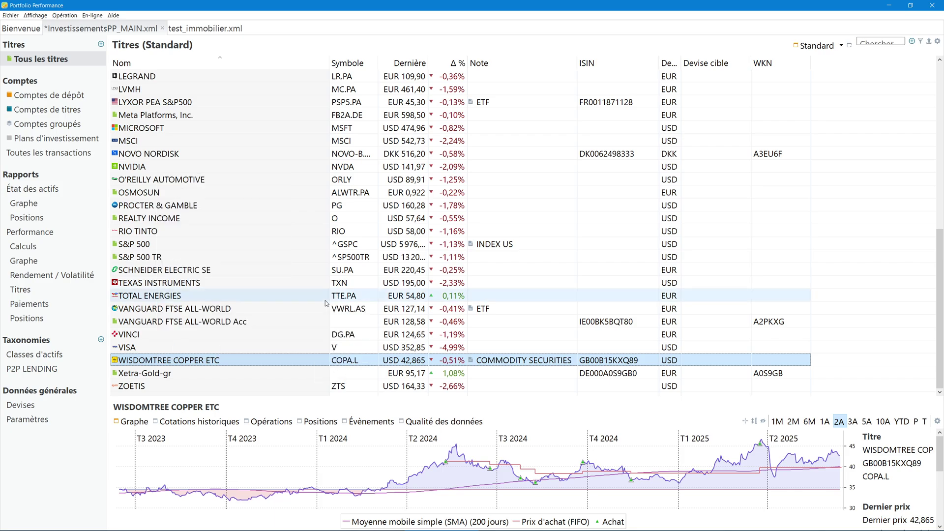
pyautogui.hotkey('alt', 'Tab')
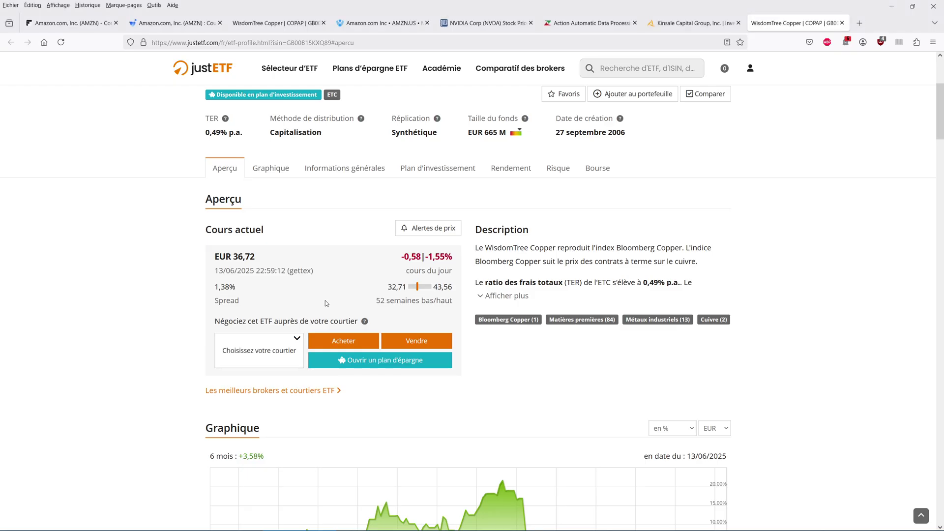
pyautogui.click(68, 24)
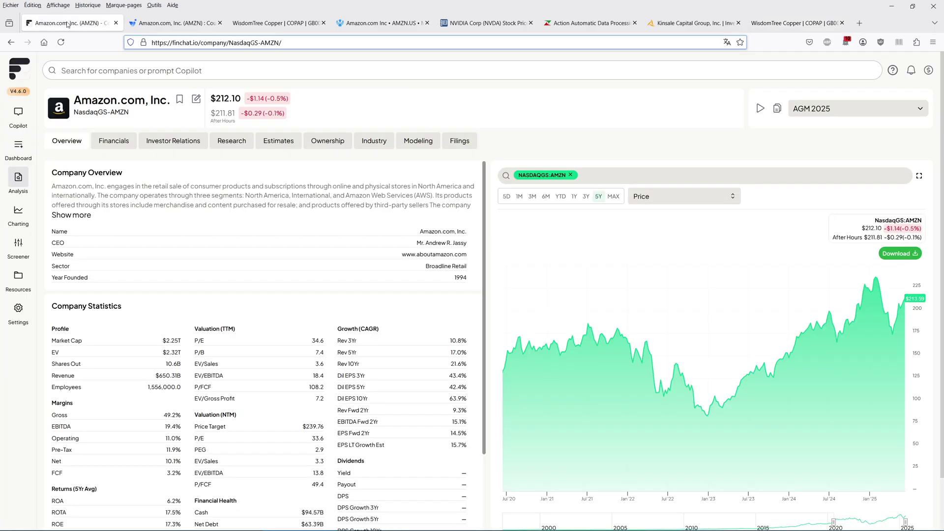
pyautogui.click(146, 24)
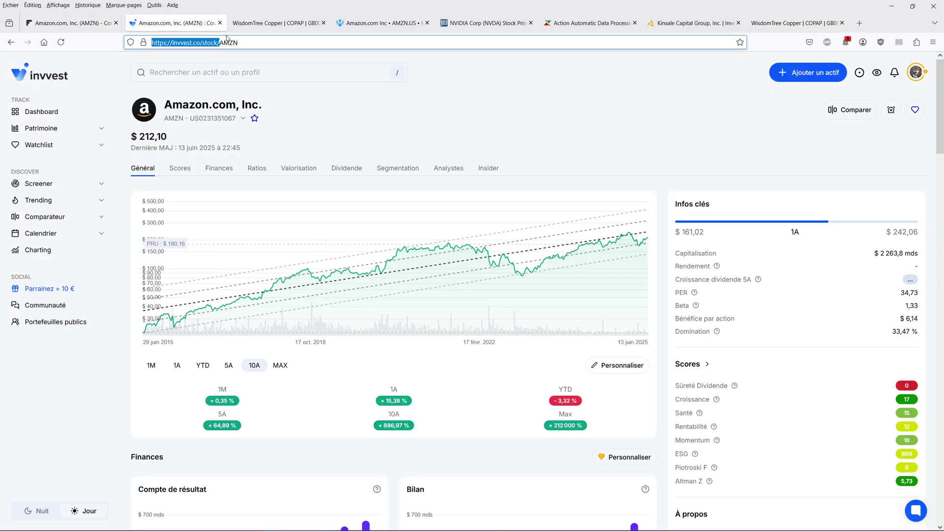
pyautogui.click(265, 43)
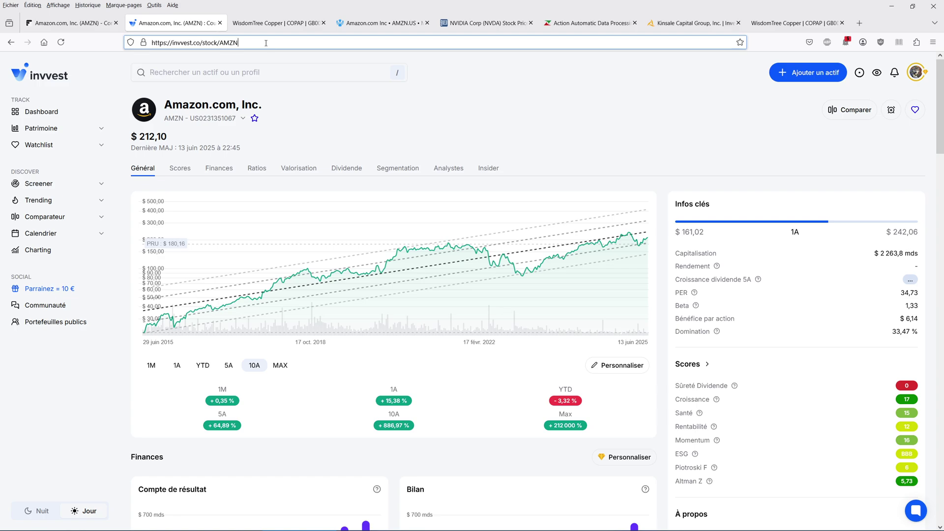
pyautogui.press('Escape')
pyautogui.moveTo(219, 43); pyautogui.dragTo(148, 44)
pyautogui.hotkey('ctrl', 'c')
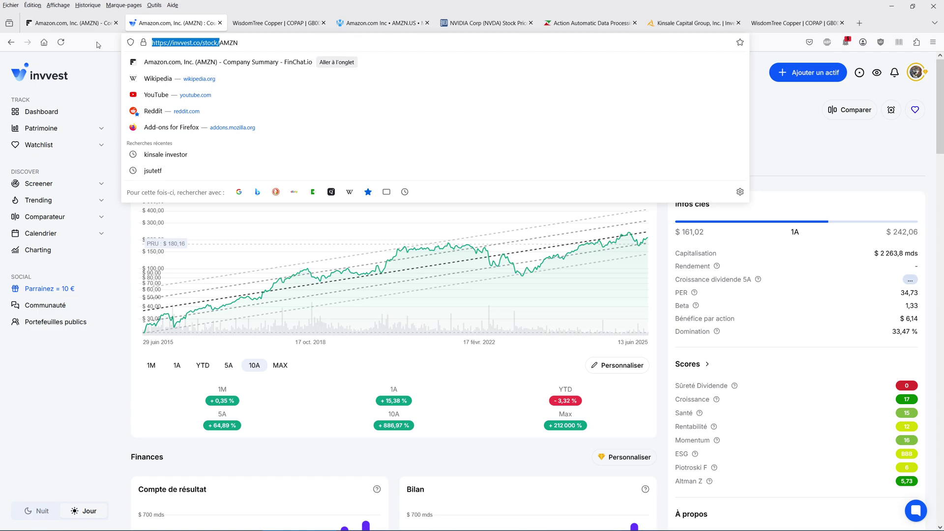
pyautogui.press('Escape')
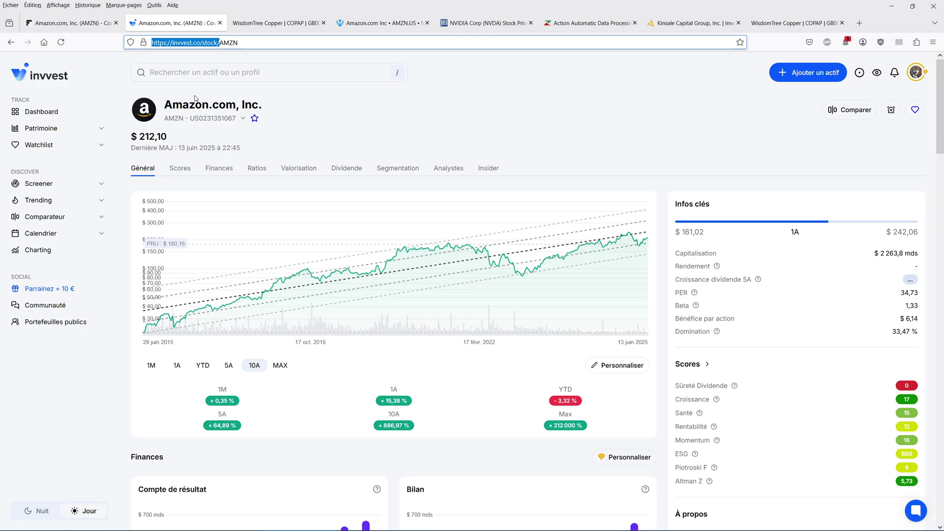
# - Return to Portfolio Performance and create a new favourite named Invvest in the settings
pyautogui.hotkey('alt', 'Tab')
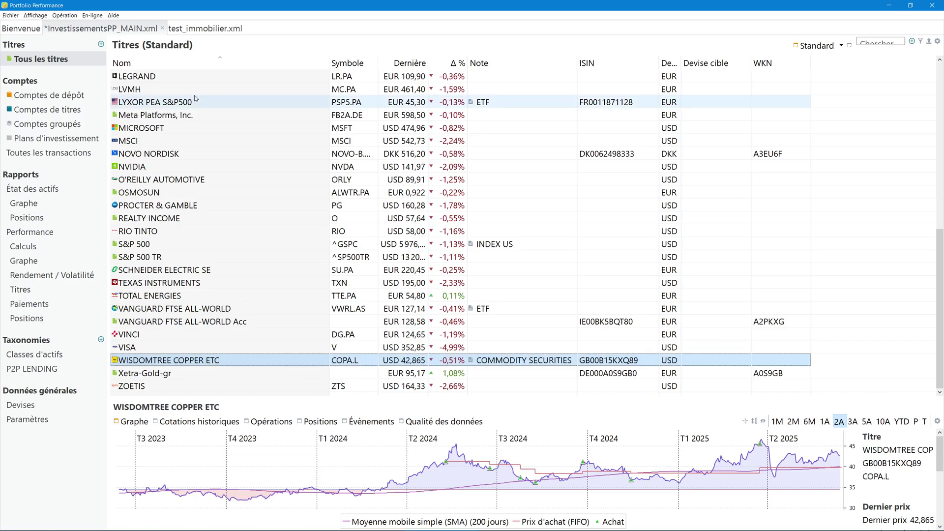
pyautogui.click(36, 421)
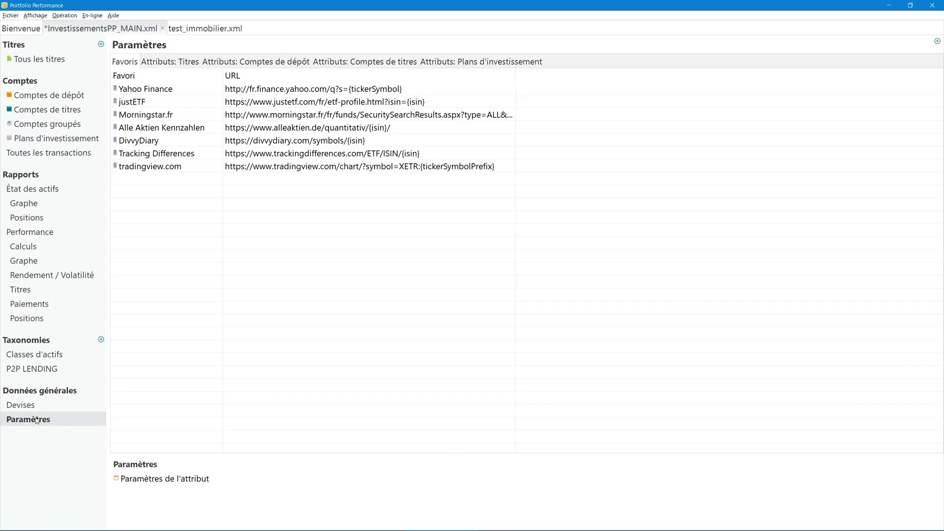
pyautogui.click(936, 41)
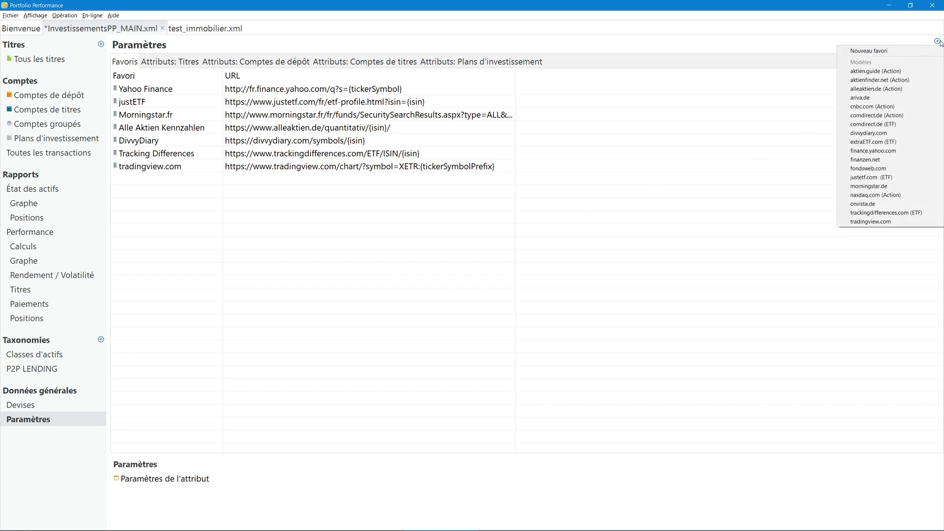
pyautogui.click(883, 52)
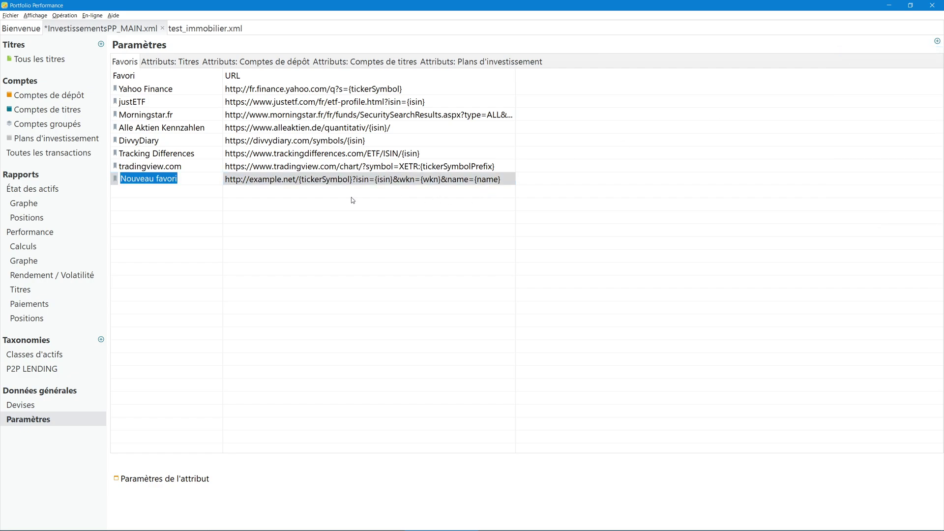
pyautogui.write('Invv')
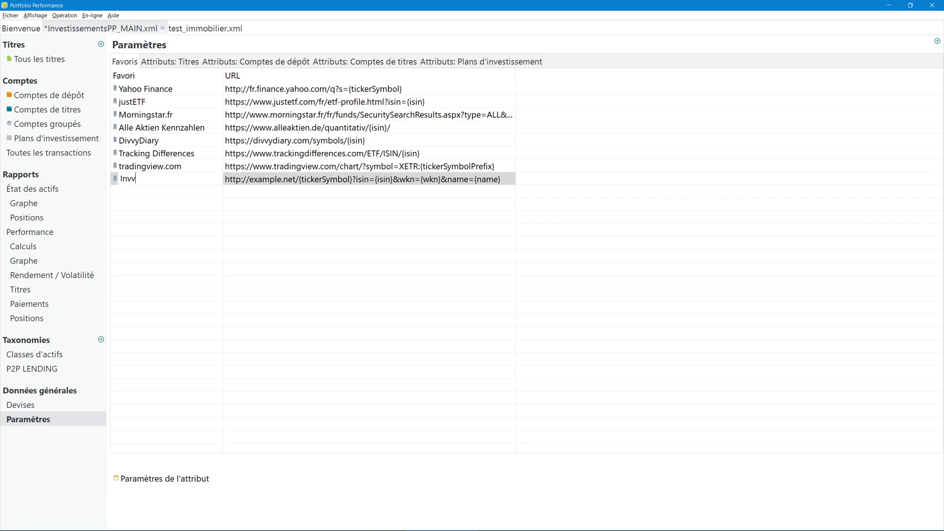
pyautogui.write('est')
pyautogui.press('Return')
pyautogui.click(291, 179)
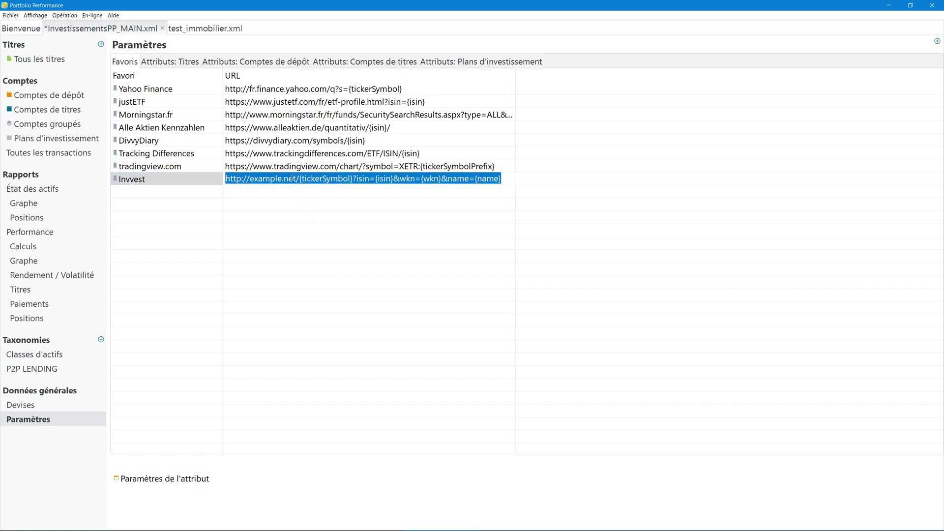
pyautogui.hotkey('ctrl', 'v')
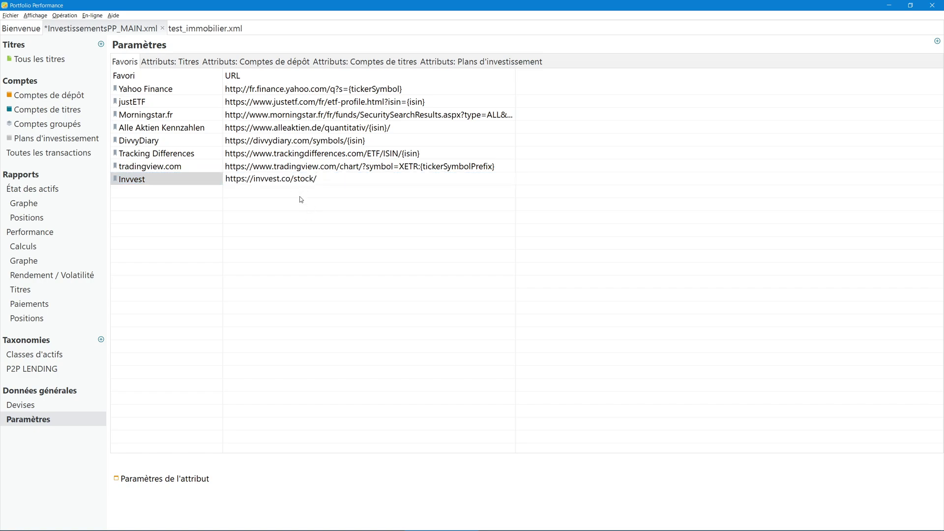
pyautogui.press('Return')
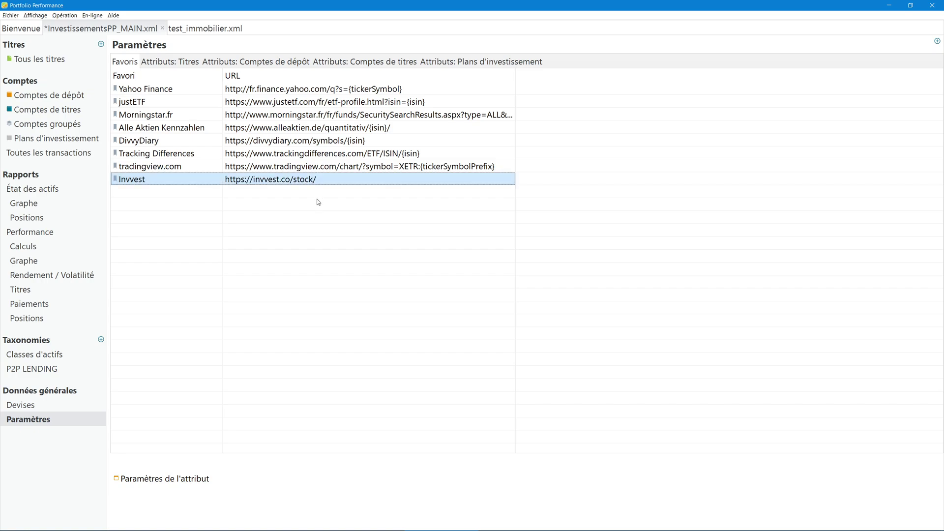
pyautogui.rightClick(340, 181)
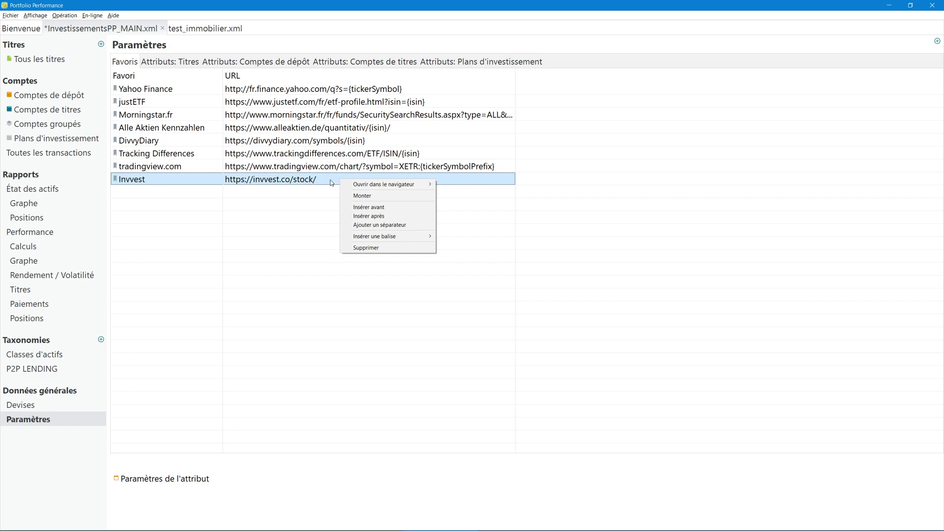
pyautogui.moveTo(396, 236)
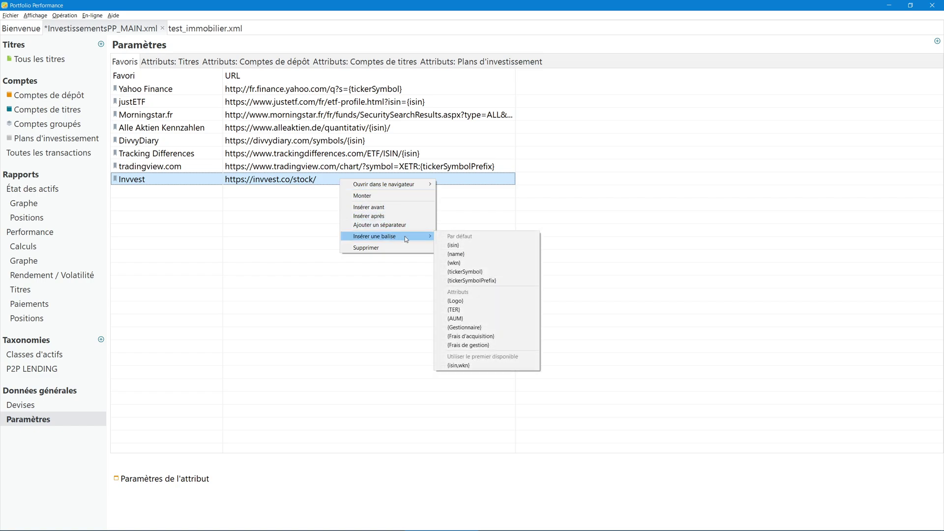
pyautogui.click(468, 272)
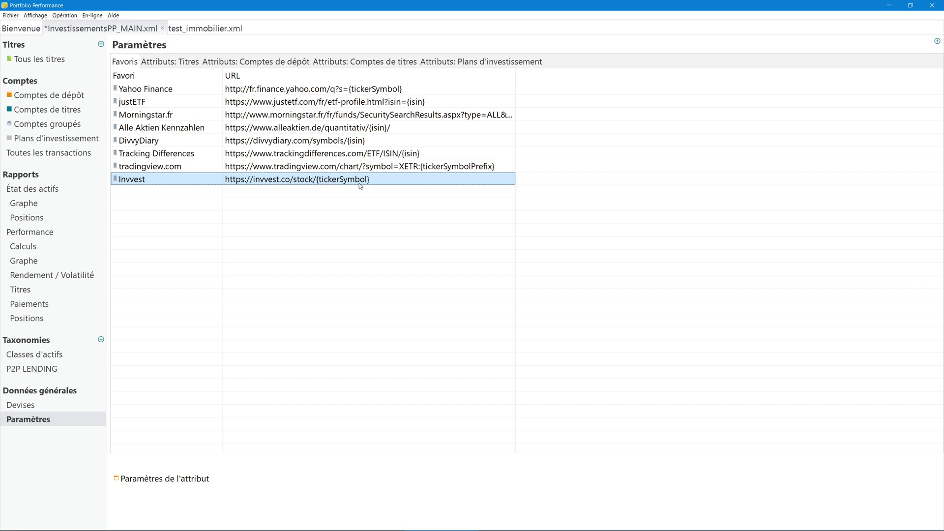
# - Open AMAZON from all securities through the Invvest favourite, look through its page and close that browser tab
pyautogui.click(51, 58)
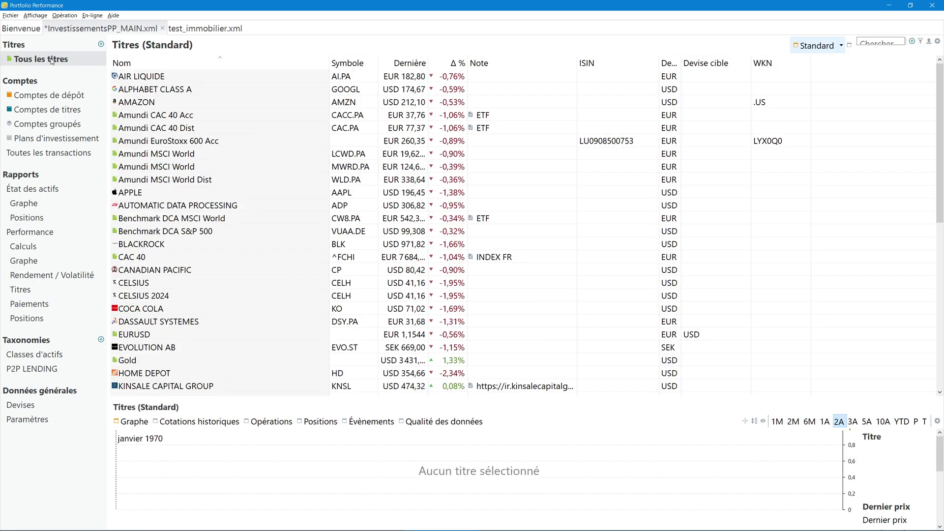
pyautogui.click(153, 103)
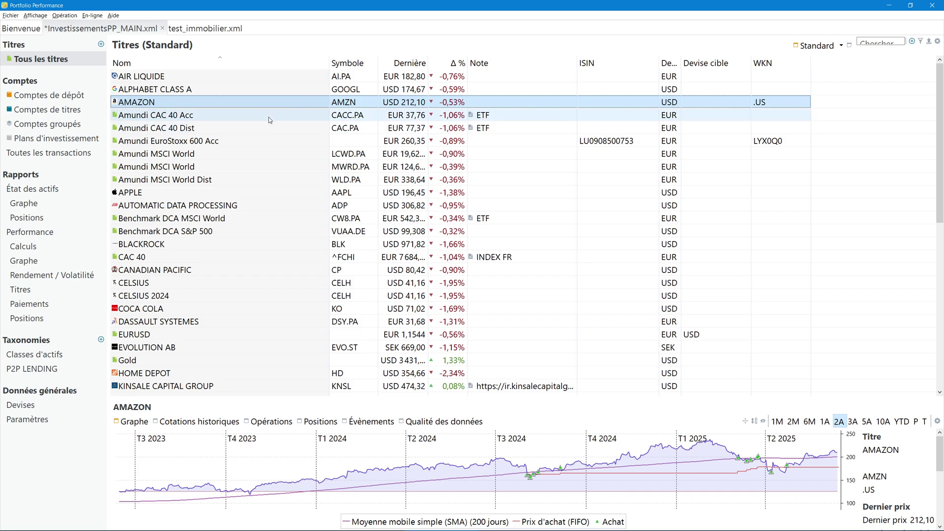
pyautogui.rightClick(150, 103)
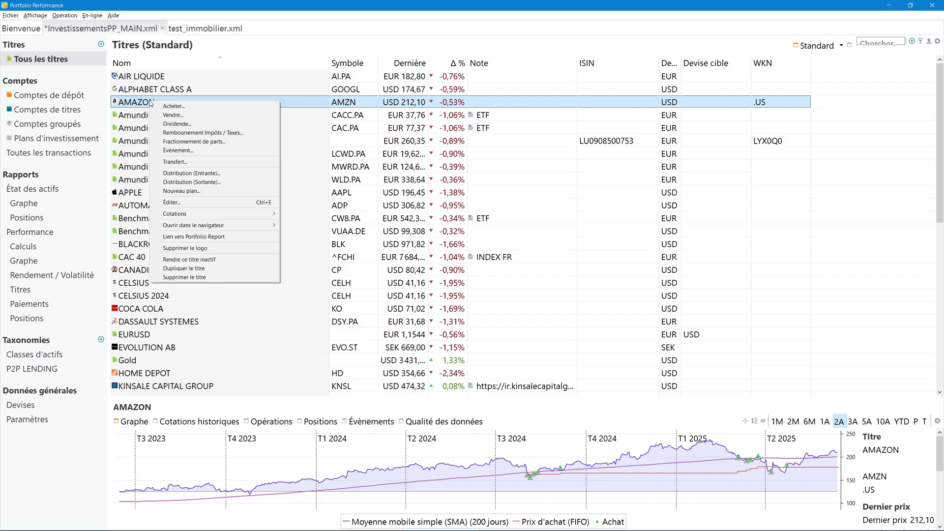
pyautogui.moveTo(216, 226)
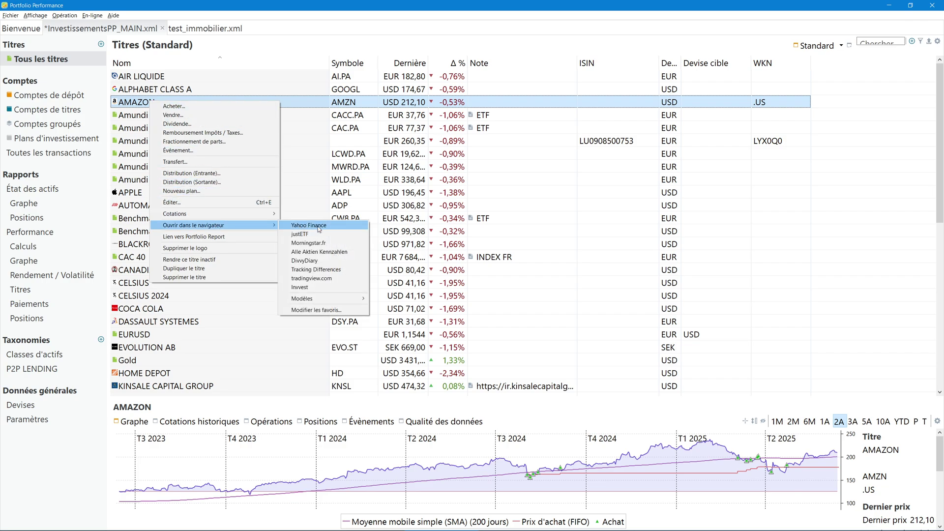
pyautogui.click(302, 288)
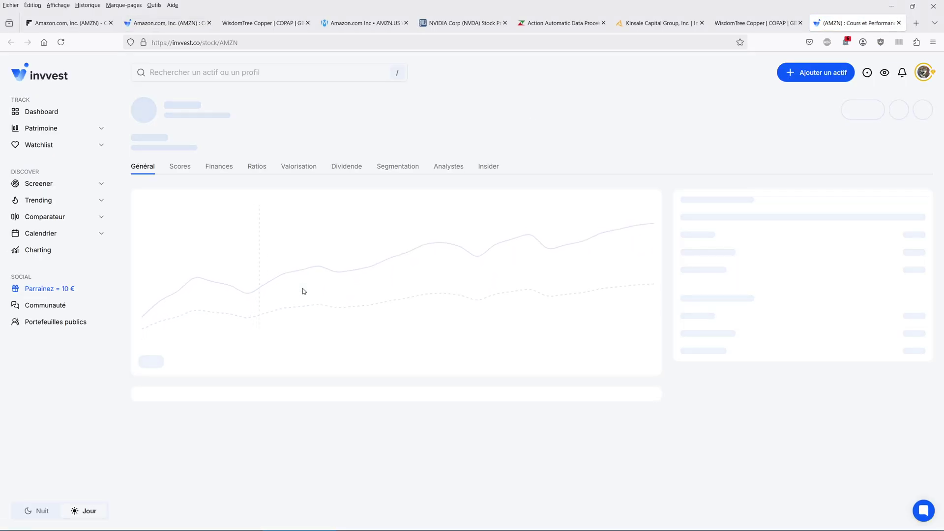
pyautogui.scroll(-1, 167, 316)
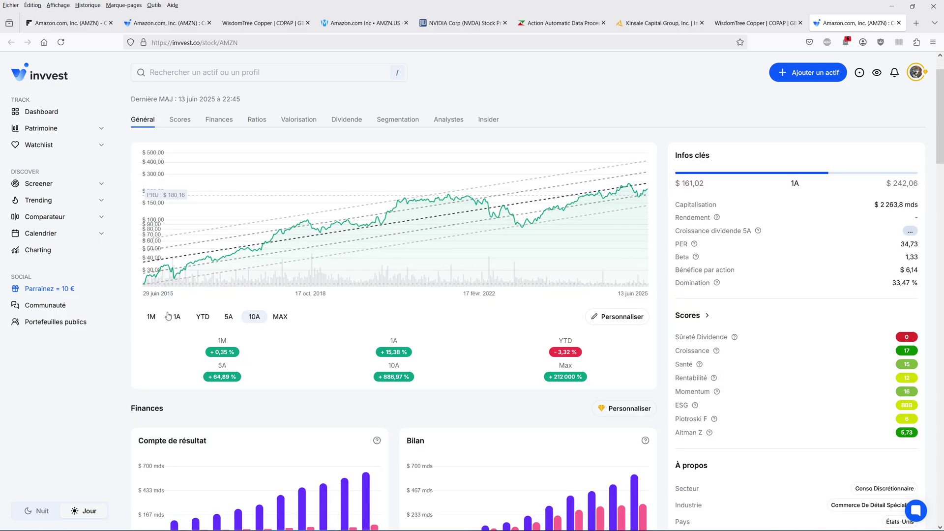
pyautogui.scroll(1, 167, 316)
pyautogui.scroll(-10, 349, 313)
pyautogui.scroll(10, 350, 313)
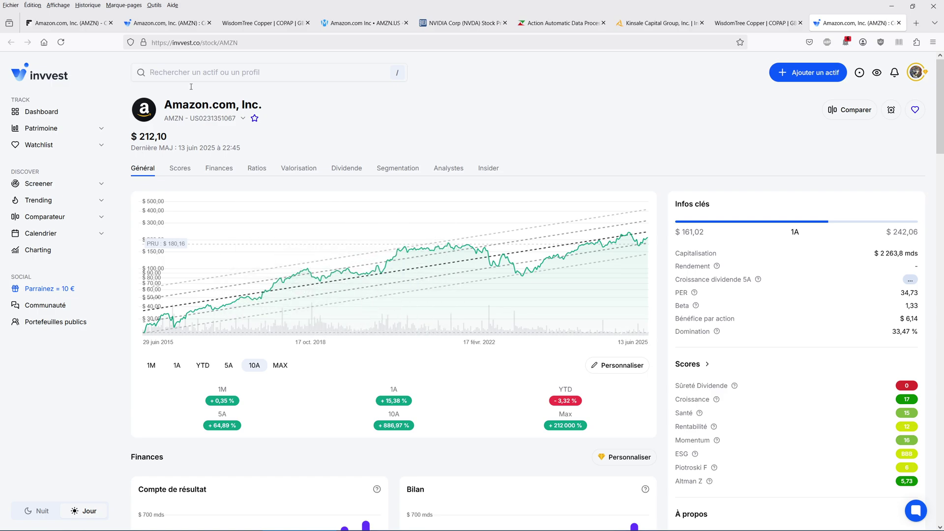
pyautogui.click(898, 22)
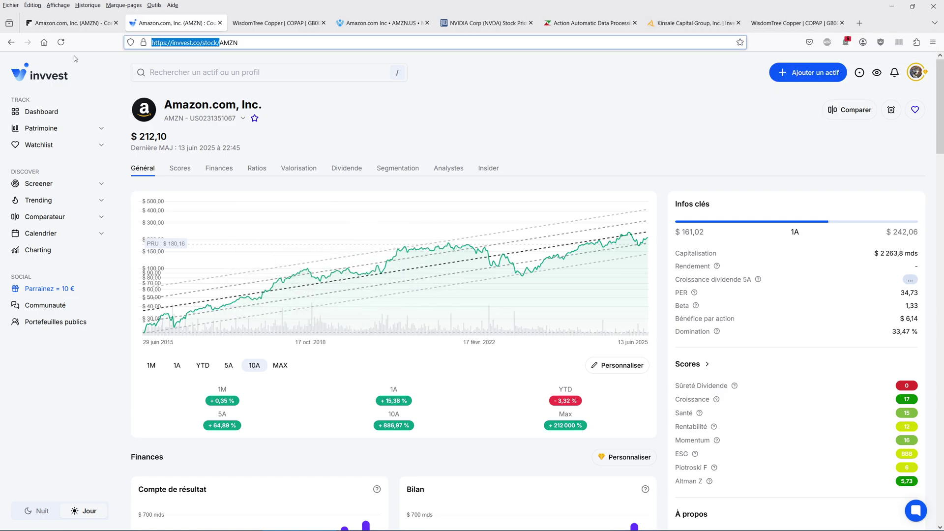
# - Examine the address of the Amazon page on FinChat and copy its company identifier NasdaqGS-AMZN
pyautogui.click(64, 23)
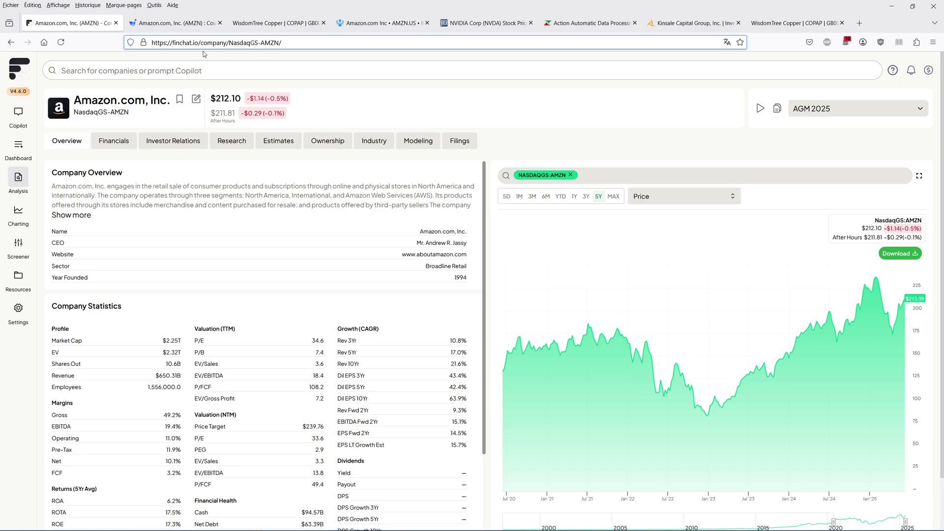
pyautogui.click(227, 42)
pyautogui.moveTo(227, 43); pyautogui.dragTo(148, 43)
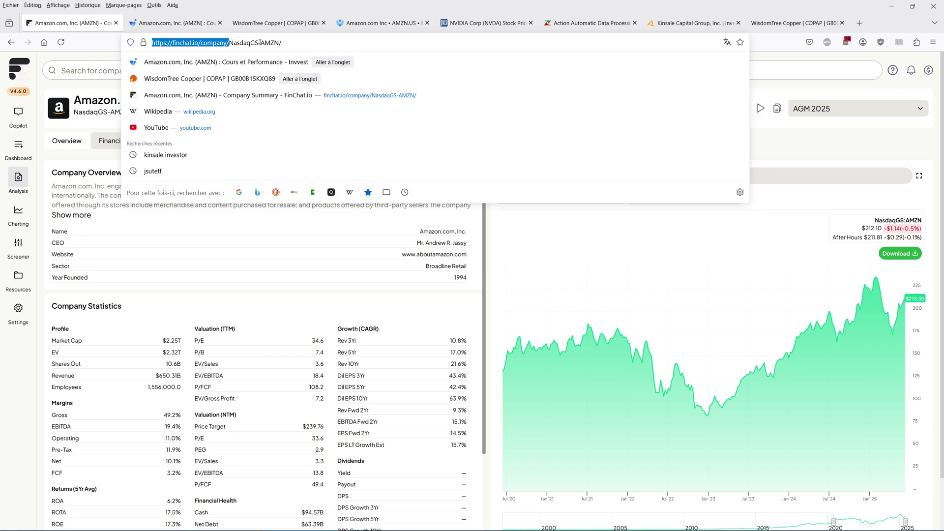
pyautogui.doubleClick(230, 42)
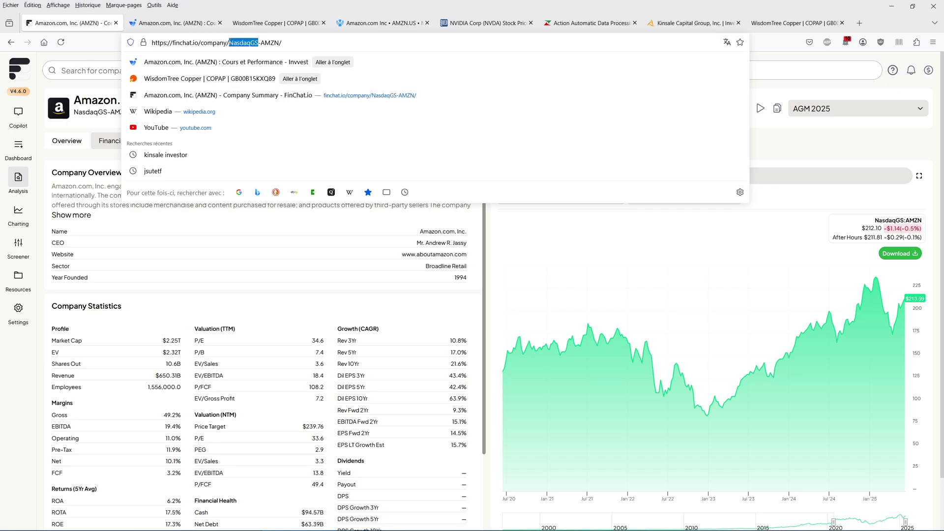
pyautogui.click(230, 43)
pyautogui.moveTo(229, 43); pyautogui.dragTo(276, 42)
pyautogui.hotkey('ctrl', 'c')
pyautogui.press('ctrl')
# - Switch to Portfolio Performance and create a text attribute for securities in the settings, with Finchat as both name and column name
pyautogui.hotkey('alt', 'Tab')
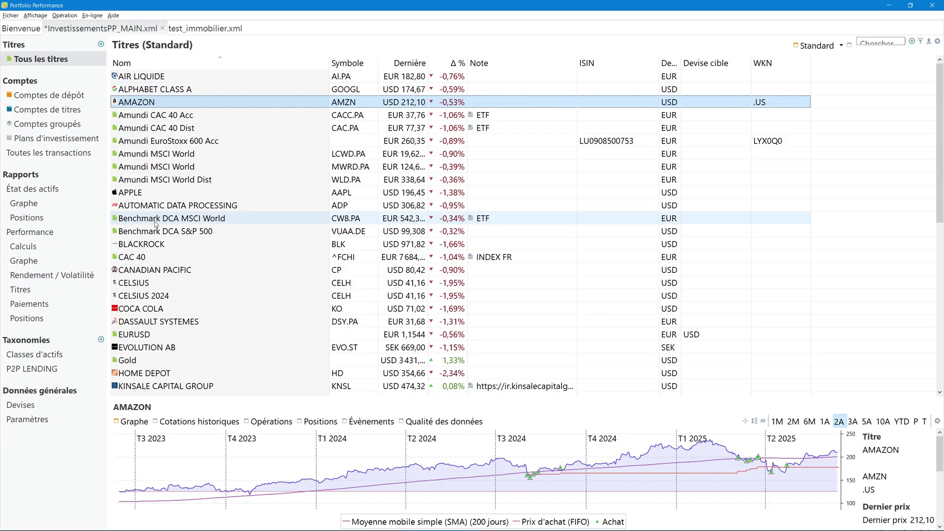
pyautogui.click(24, 421)
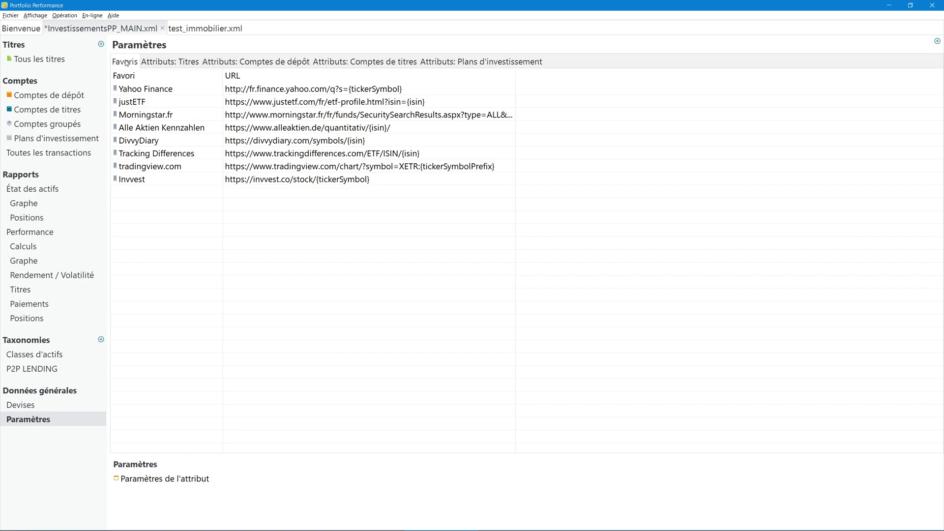
pyautogui.click(166, 63)
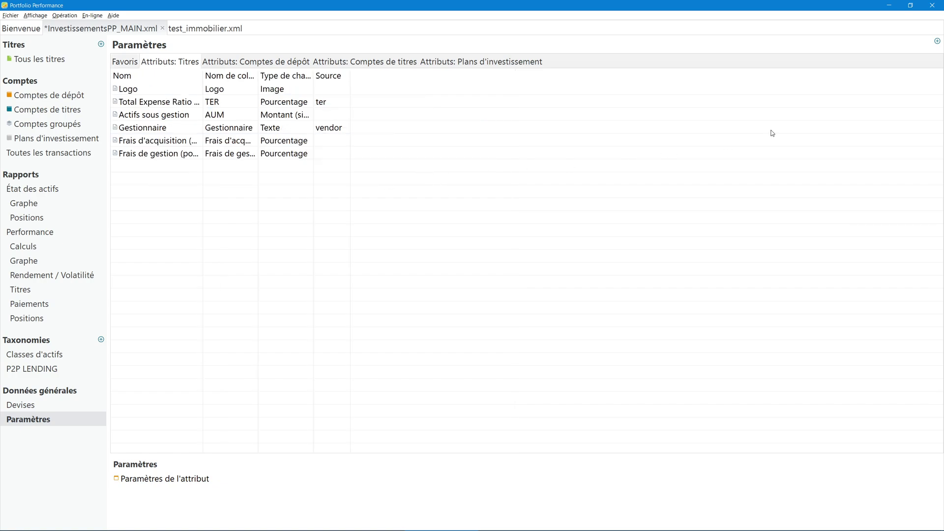
pyautogui.click(938, 42)
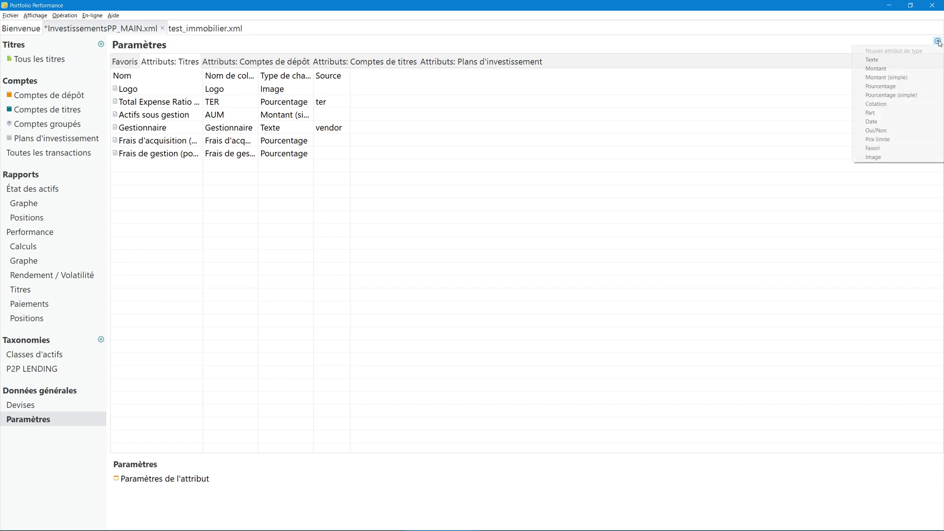
pyautogui.click(873, 60)
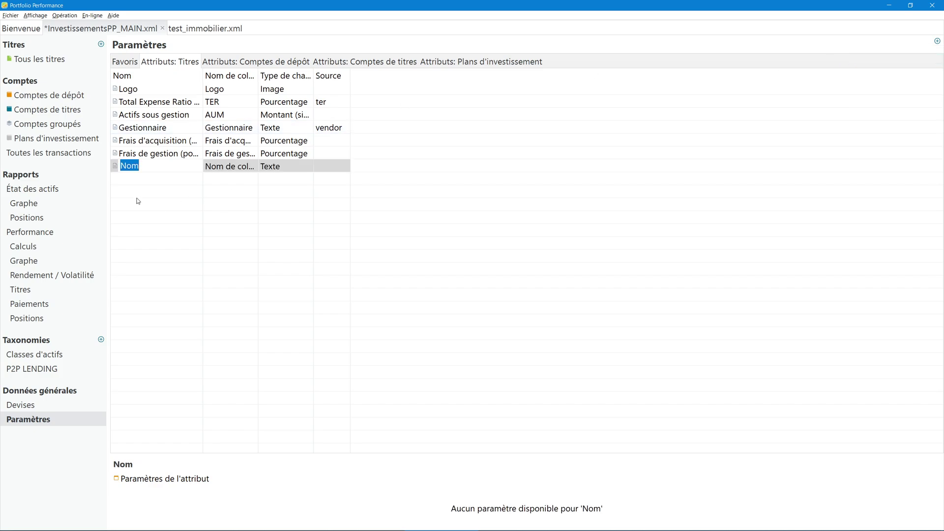
pyautogui.write('Finchat')
pyautogui.click(237, 167)
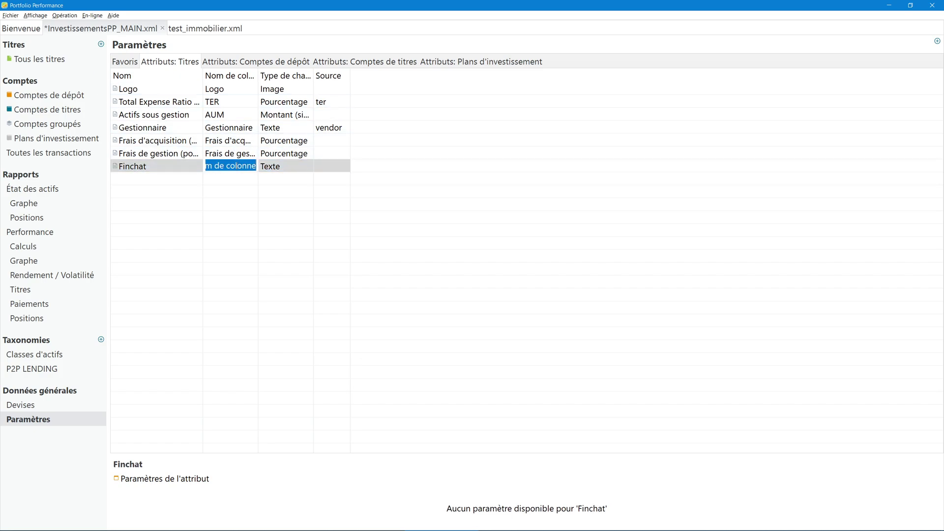
pyautogui.write('Finchat')
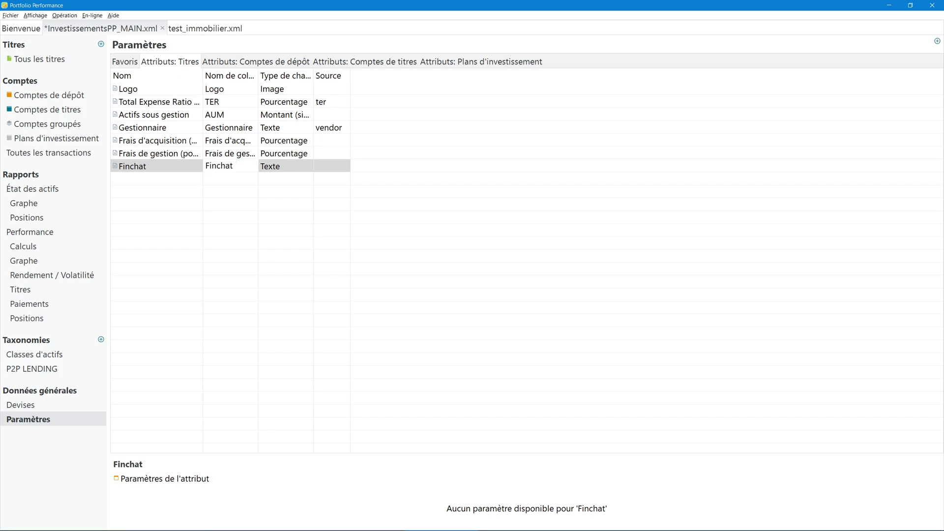
pyautogui.press('Return')
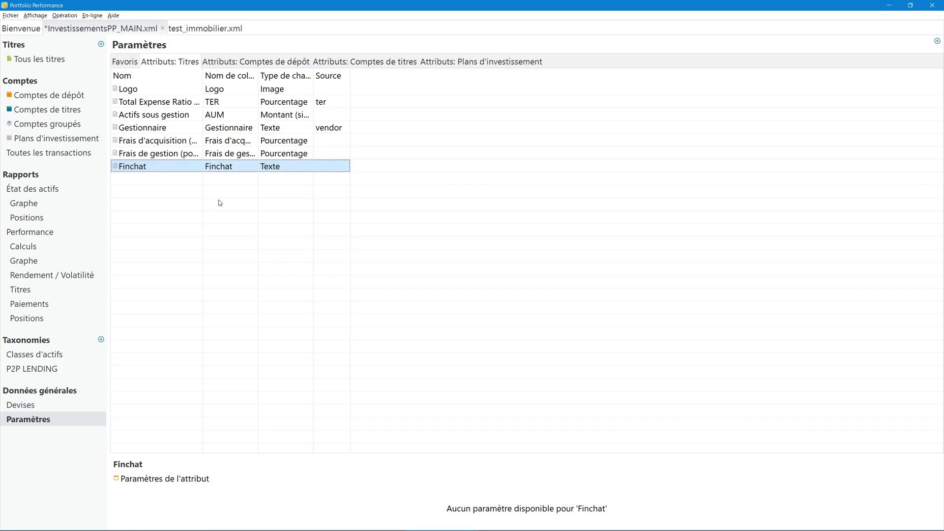
# - Add the Finchat attribute as a column in the list of all securities and widen it to show its full heading
pyautogui.click(43, 60)
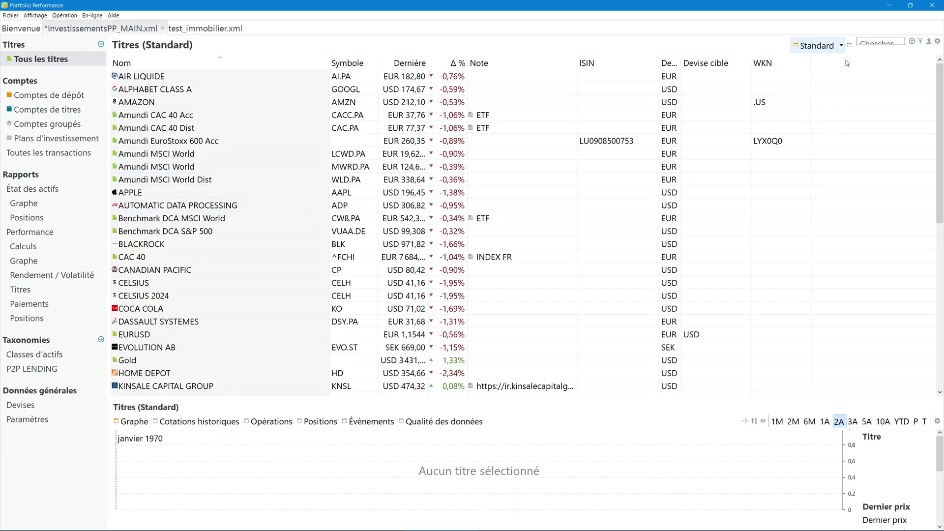
pyautogui.click(937, 41)
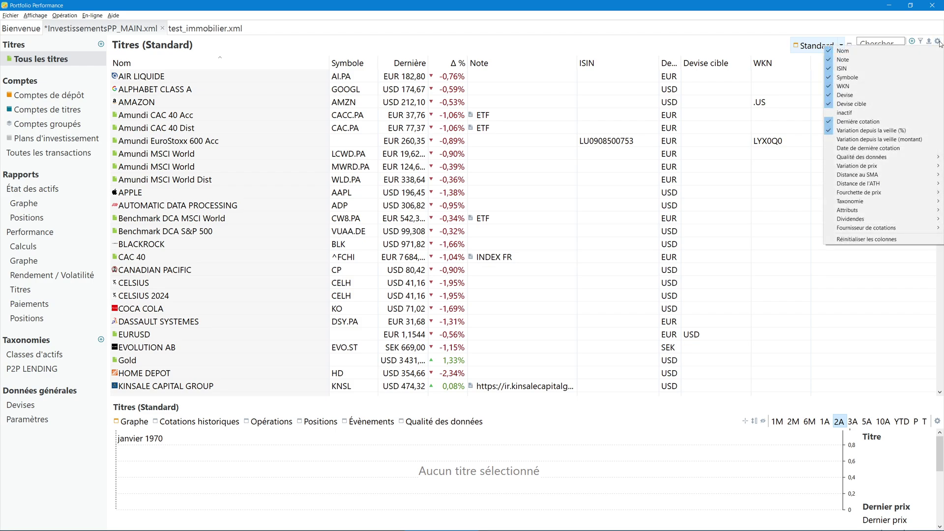
pyautogui.moveTo(854, 211)
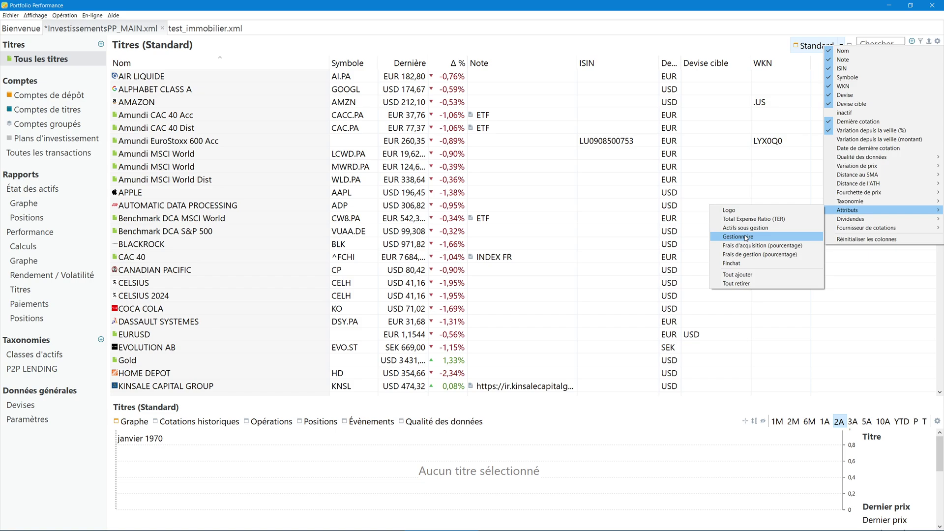
pyautogui.click(732, 265)
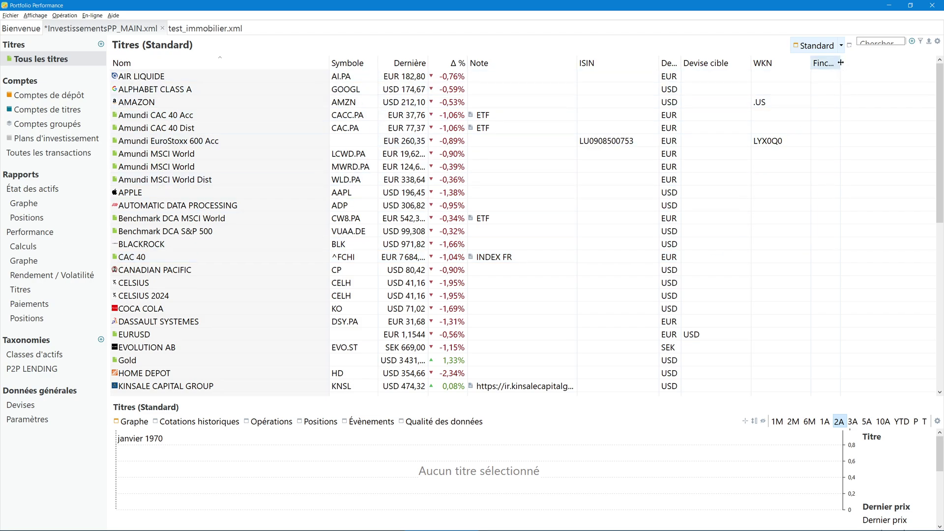
pyautogui.moveTo(837, 63); pyautogui.dragTo(869, 63)
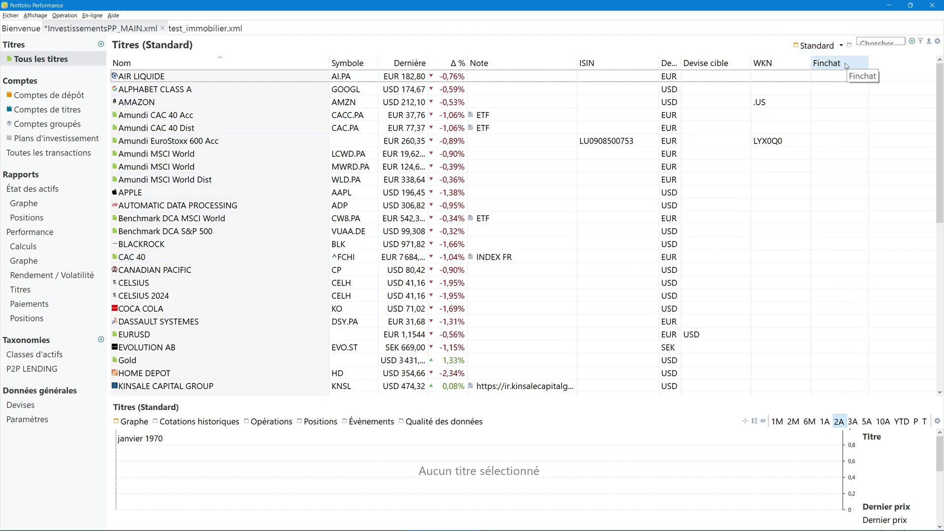
# - Fill in AMAZON's Finchat attribute with the copied identifier NasdaqGS-AMZN
pyautogui.doubleClick(834, 105)
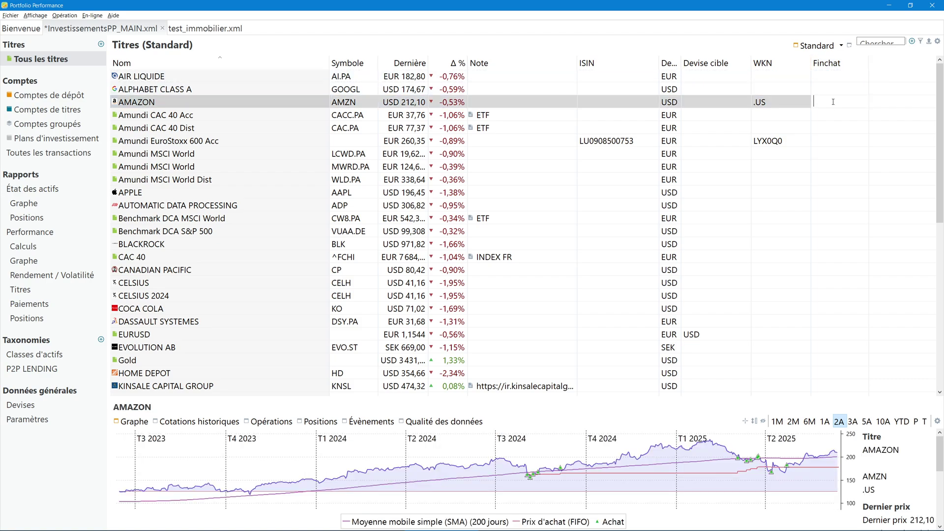
pyautogui.hotkey('ctrl', 'v')
pyautogui.press('Return')
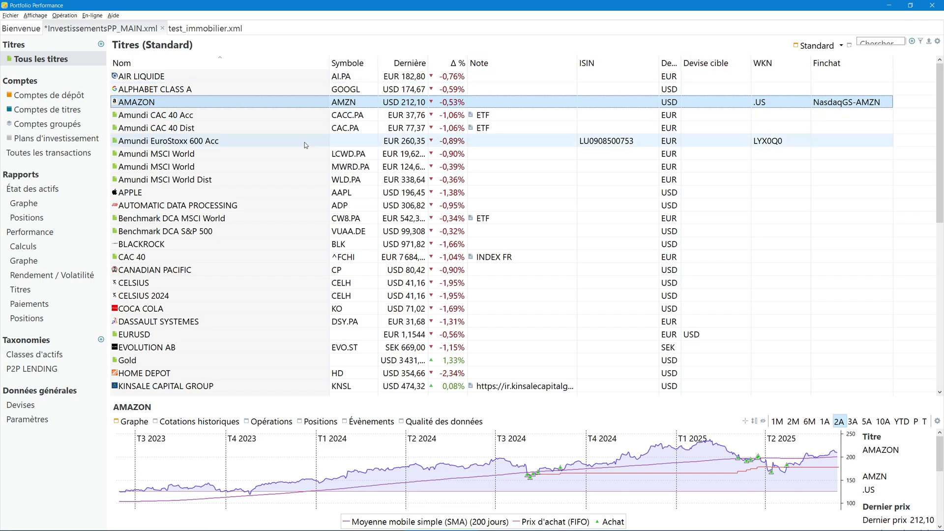
# - Create a new favourite named Finchat in the settings
pyautogui.click(26, 424)
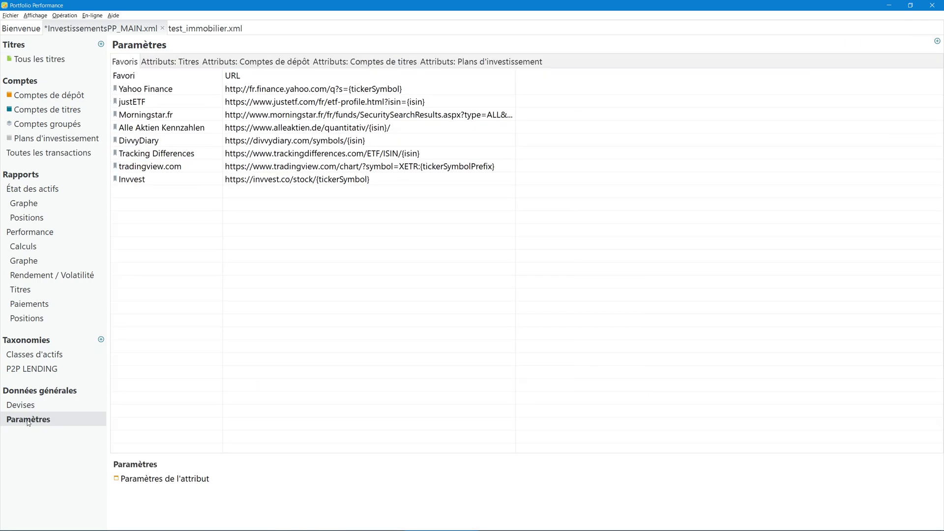
pyautogui.click(172, 69)
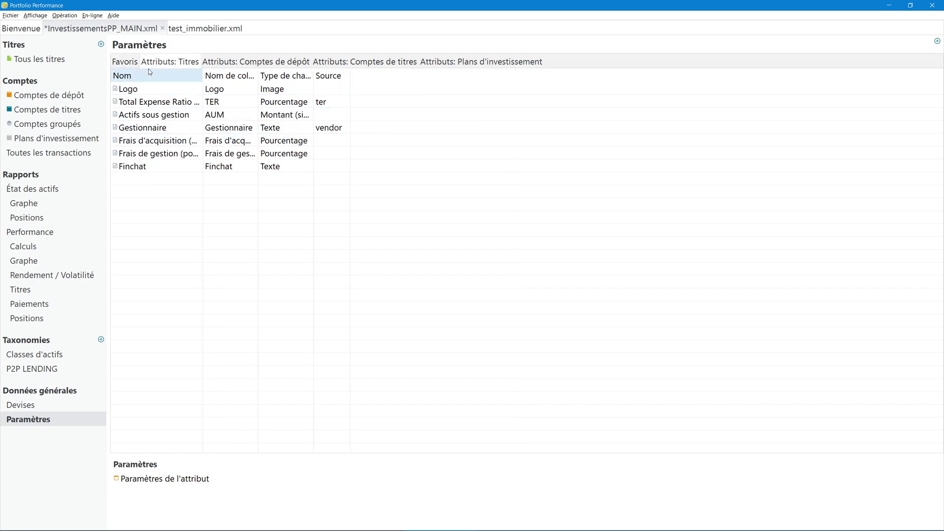
pyautogui.click(123, 61)
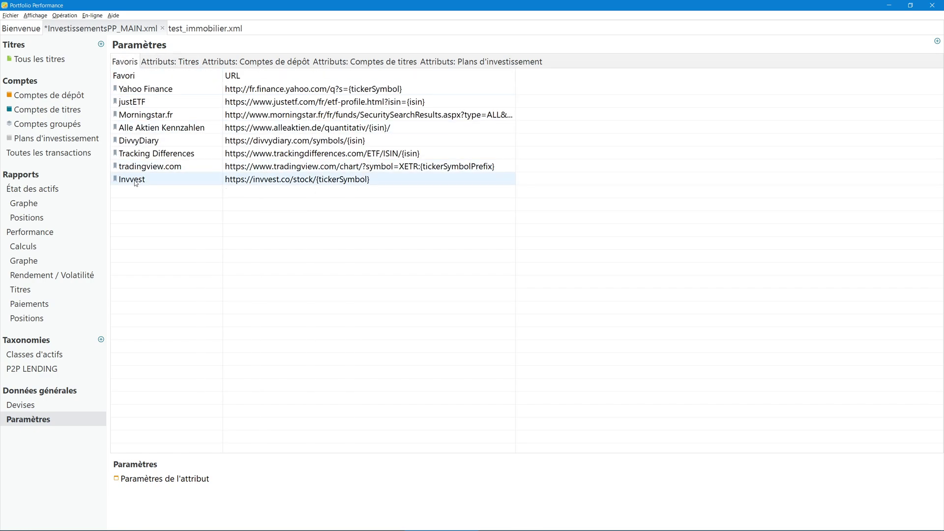
pyautogui.click(141, 194)
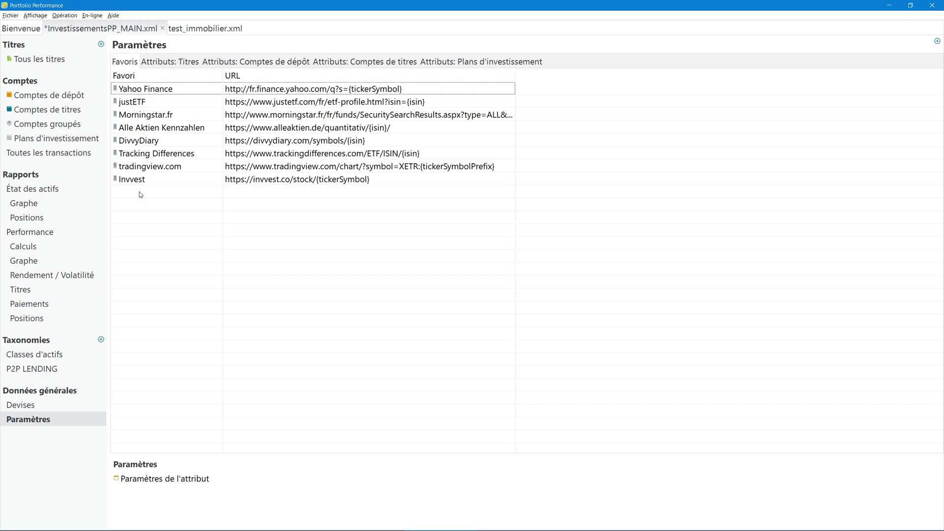
pyautogui.click(937, 41)
pyautogui.click(851, 51)
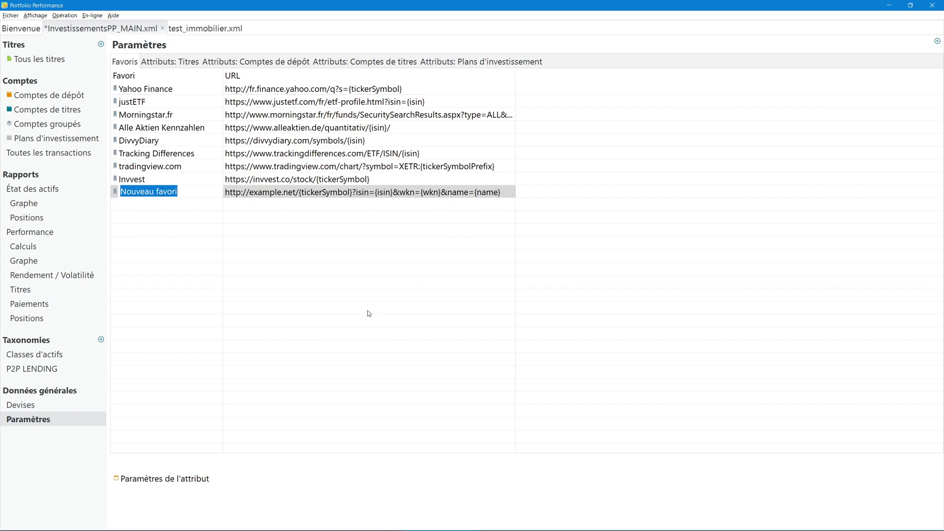
pyautogui.write('Finc')
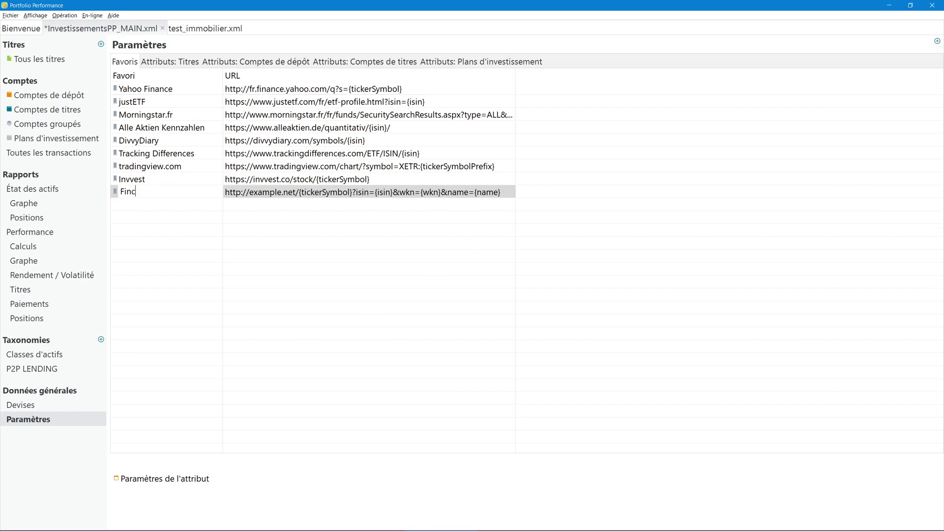
pyautogui.write('hat')
pyautogui.press('Return')
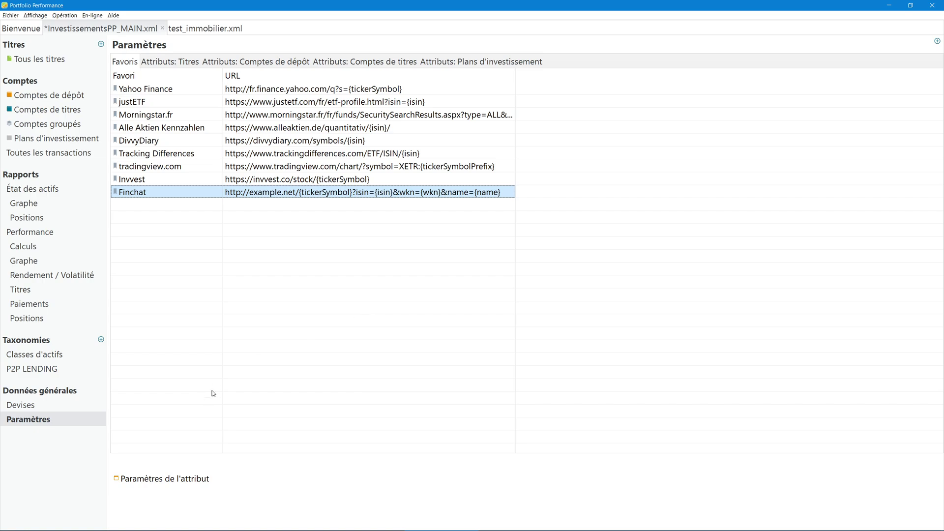
pyautogui.hotkey('alt', 'Tab')
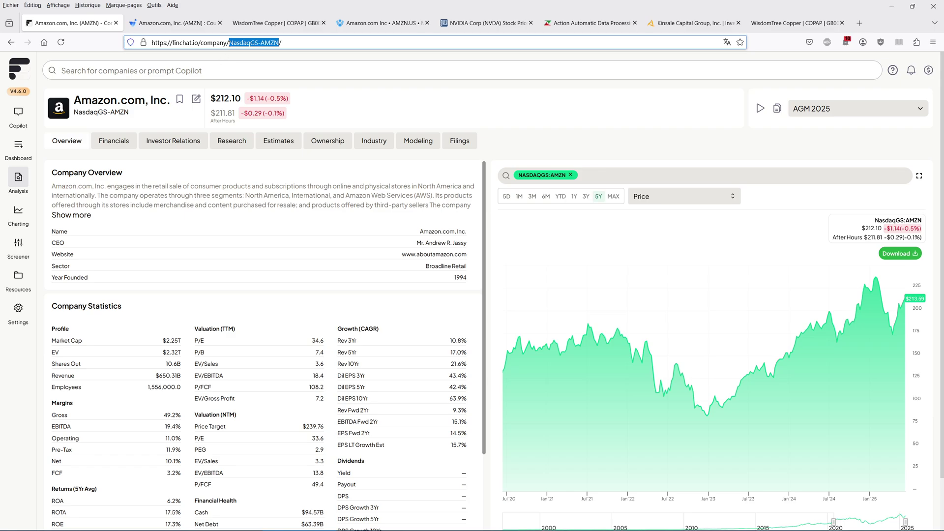
pyautogui.click(229, 43)
pyautogui.moveTo(229, 44); pyautogui.dragTo(151, 44)
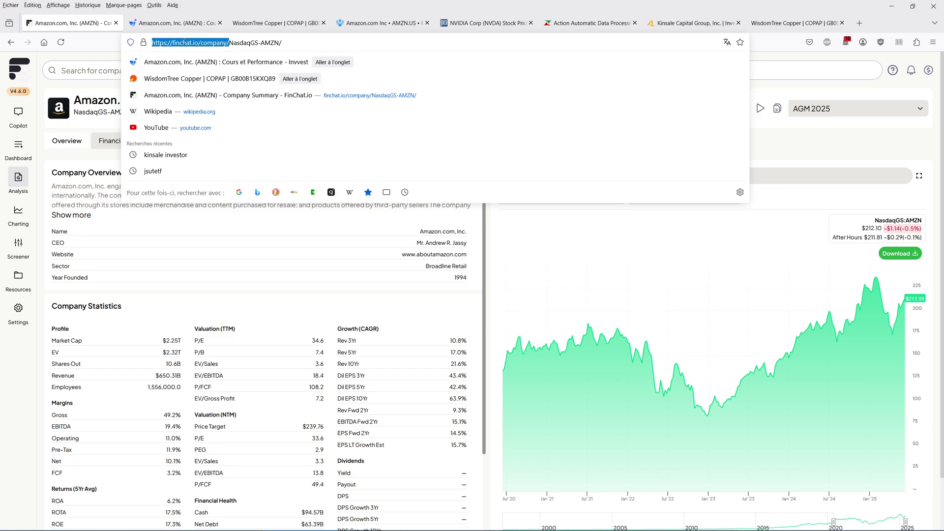
pyautogui.rightClick(209, 44)
pyautogui.click(222, 98)
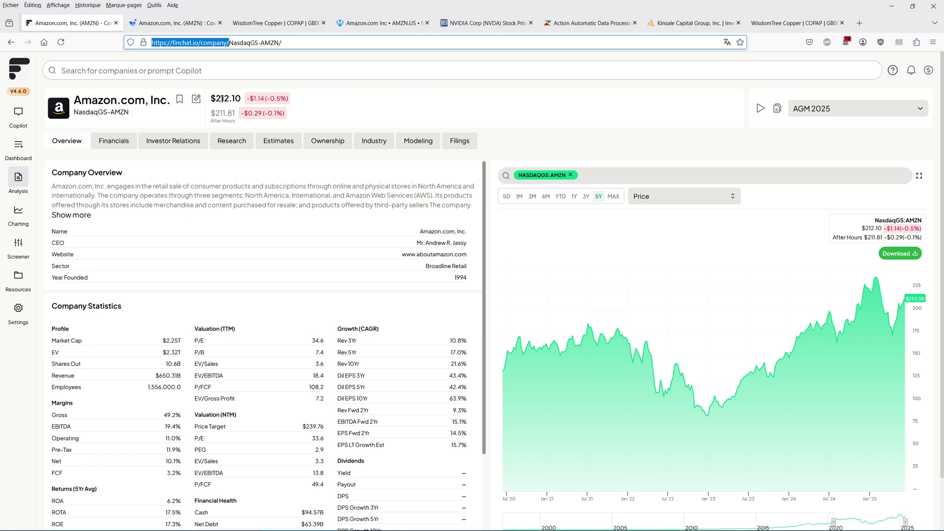
pyautogui.press('alt')
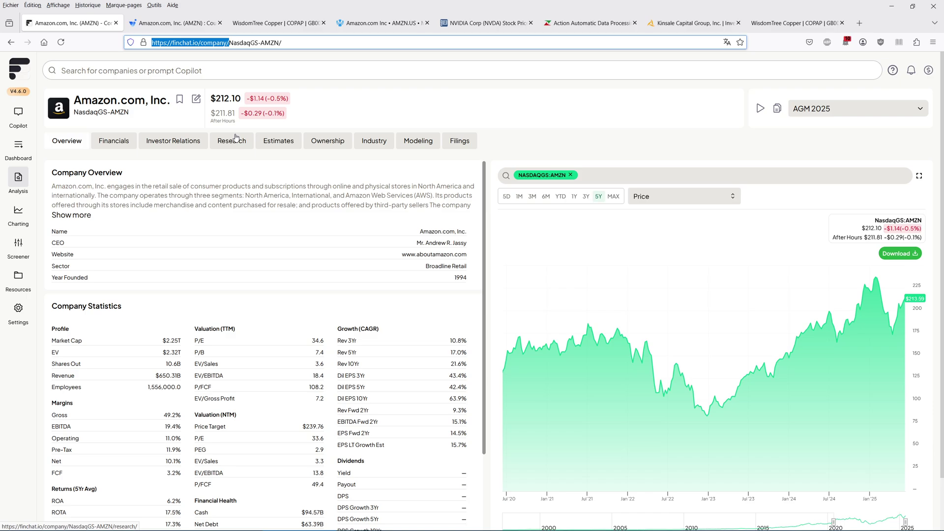
pyautogui.hotkey('alt', 'Tab')
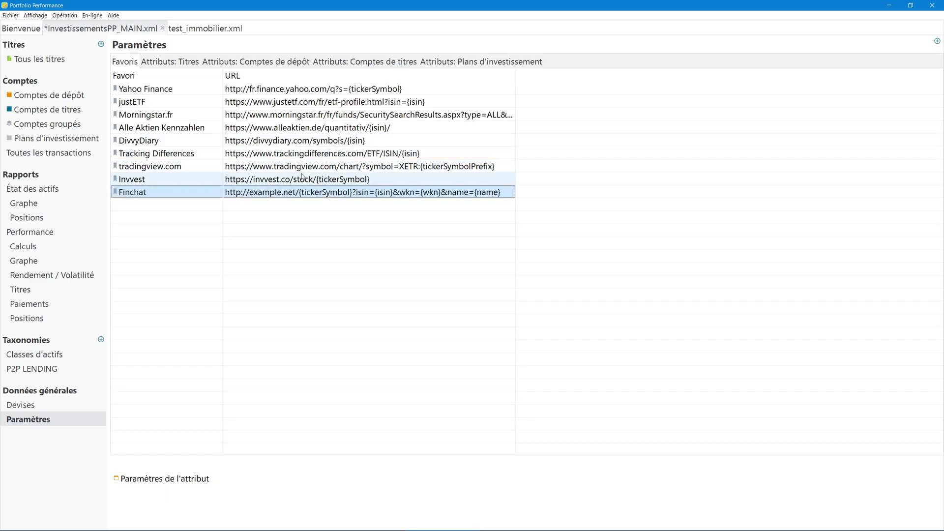
pyautogui.click(286, 192)
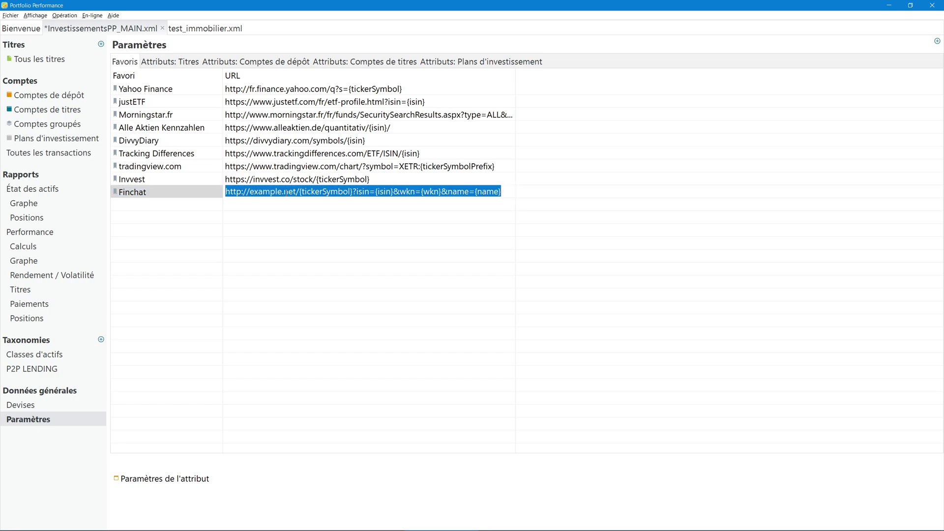
pyautogui.hotkey('ctrl', 'v')
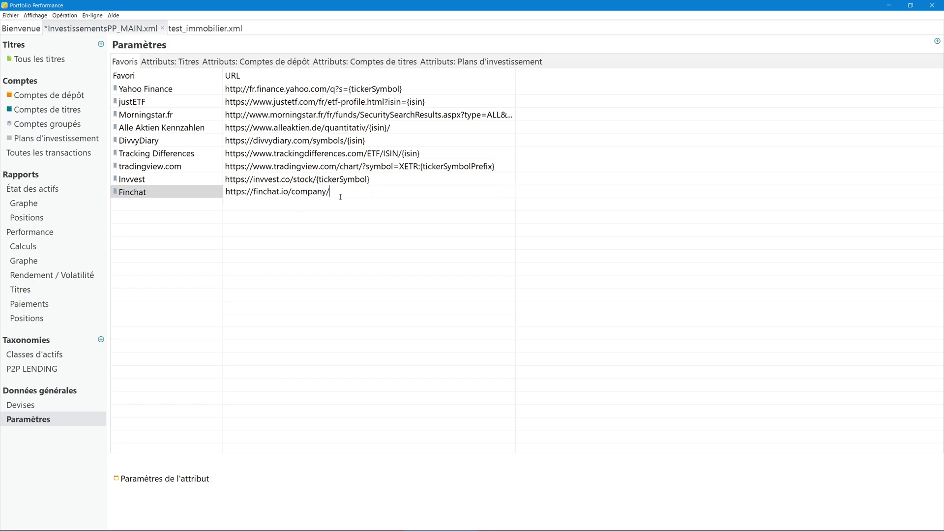
pyautogui.press('Return')
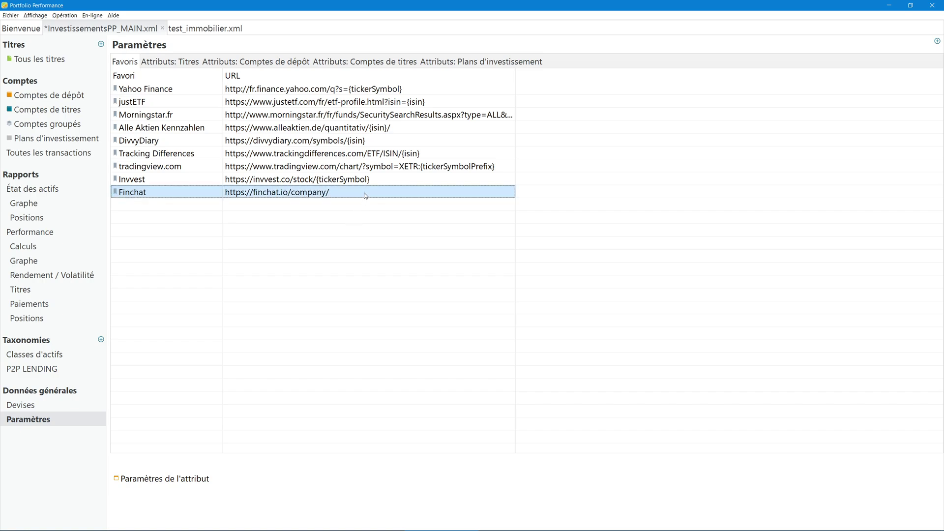
pyautogui.rightClick(366, 195)
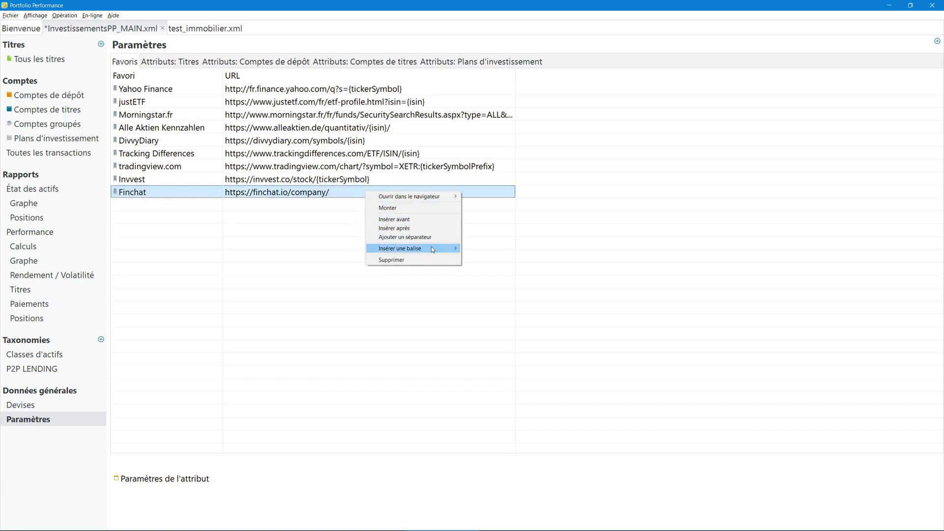
pyautogui.moveTo(432, 249)
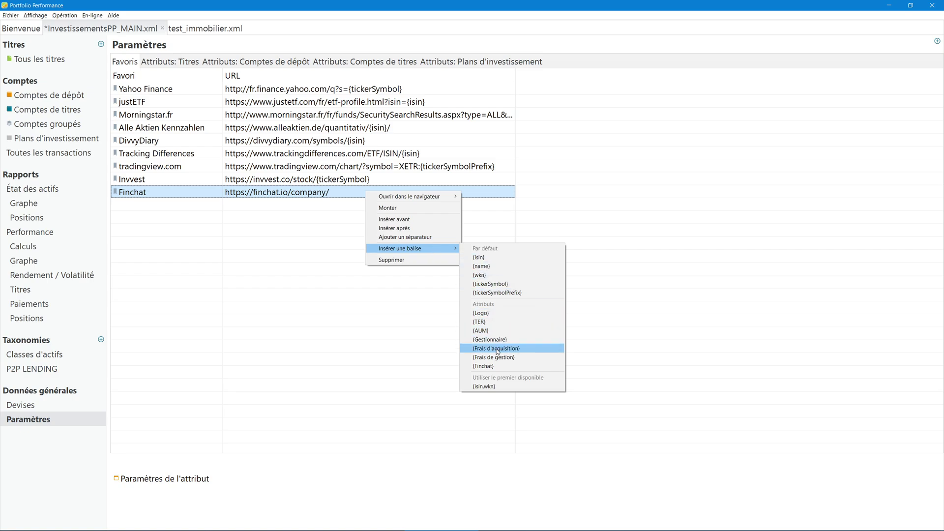
pyautogui.click(490, 366)
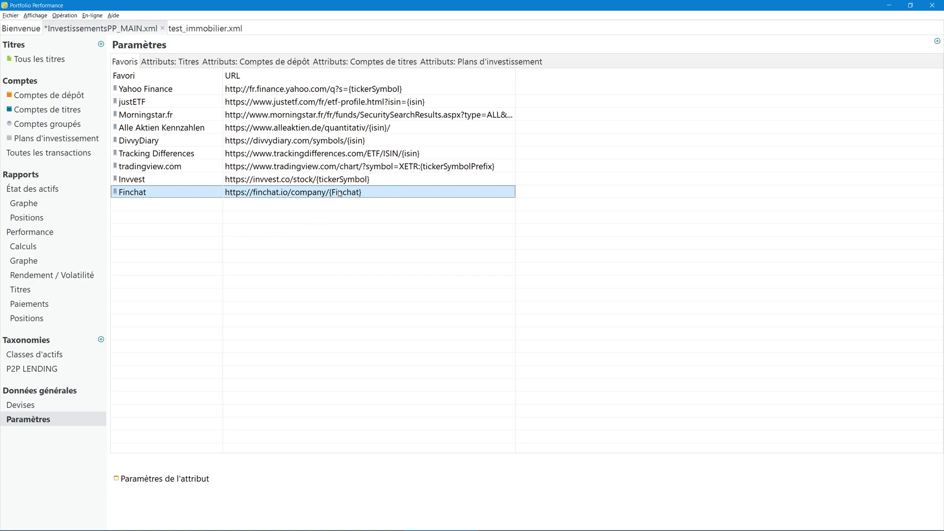
# - Test the Finchat favourite by opening AMAZON from the list of all securities in the browser, and look over its company overview and statistics
pyautogui.click(21, 63)
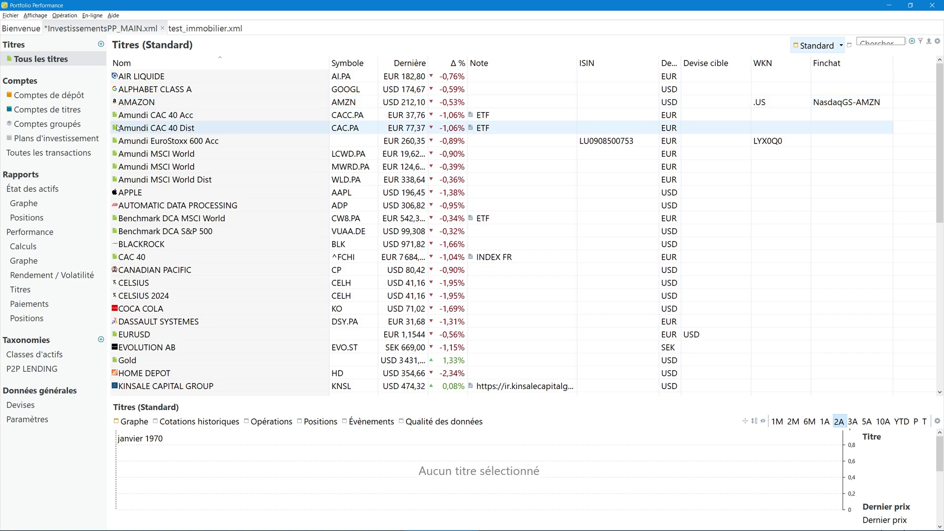
pyautogui.click(137, 104)
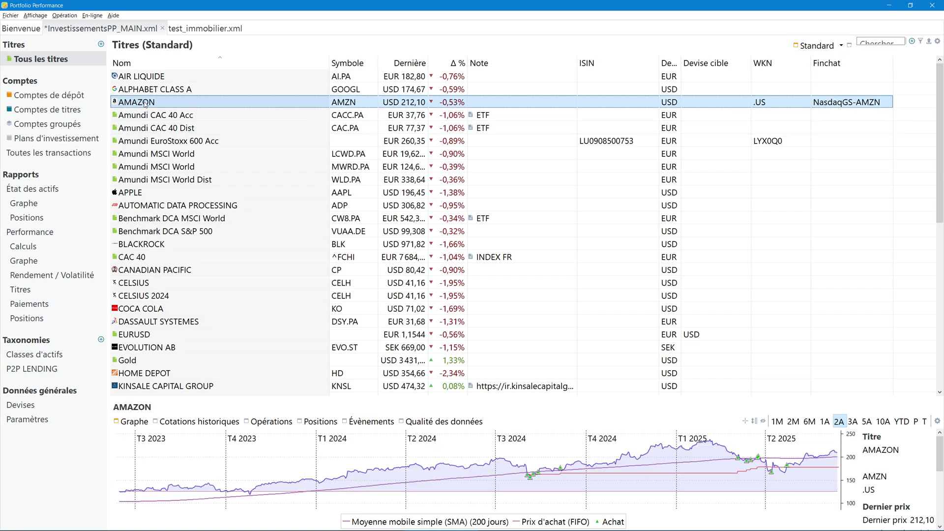
pyautogui.rightClick(145, 105)
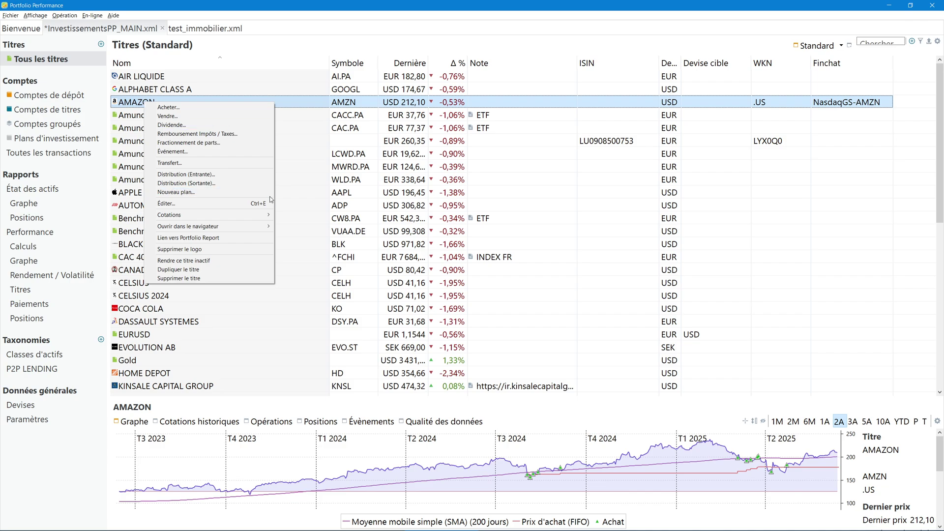
pyautogui.moveTo(244, 229)
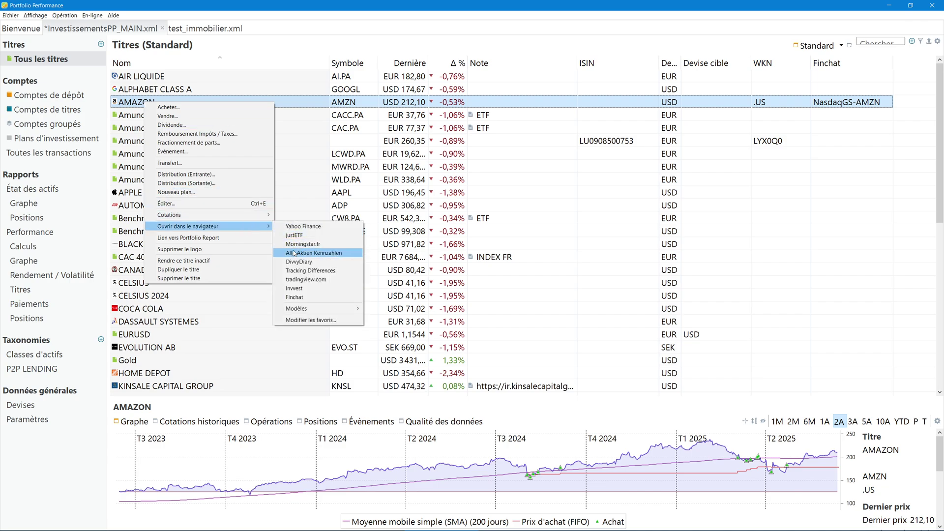
pyautogui.click(295, 297)
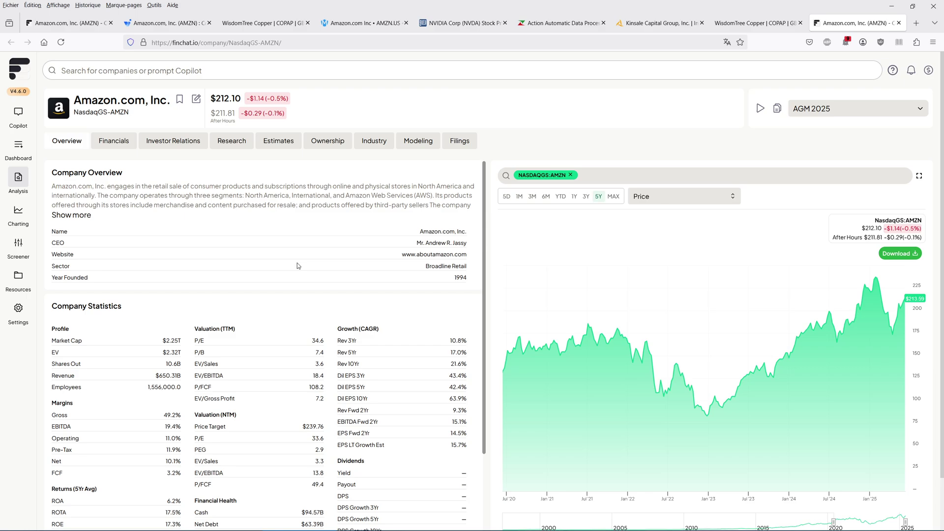
pyautogui.scroll(-4, 285, 300)
pyautogui.scroll(3, 272, 330)
pyautogui.scroll(1, 272, 330)
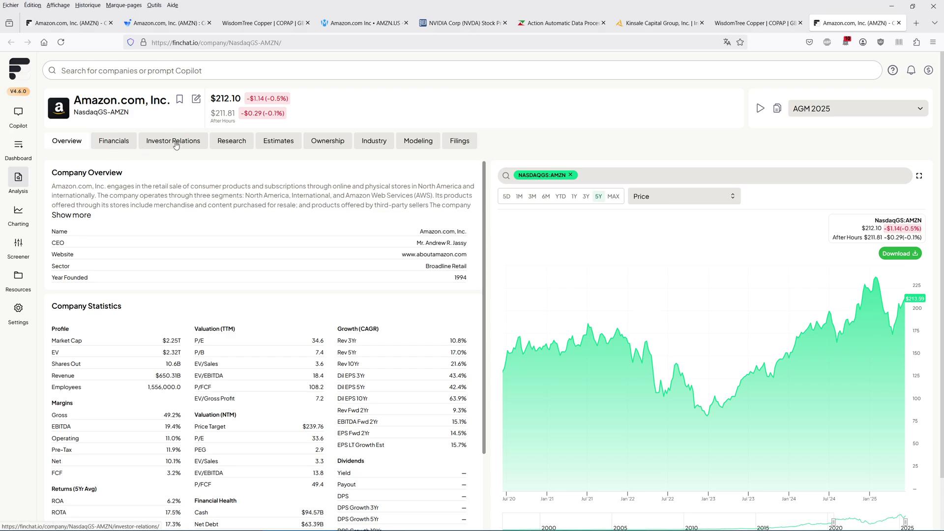
pyautogui.scroll(-2, 254, 290)
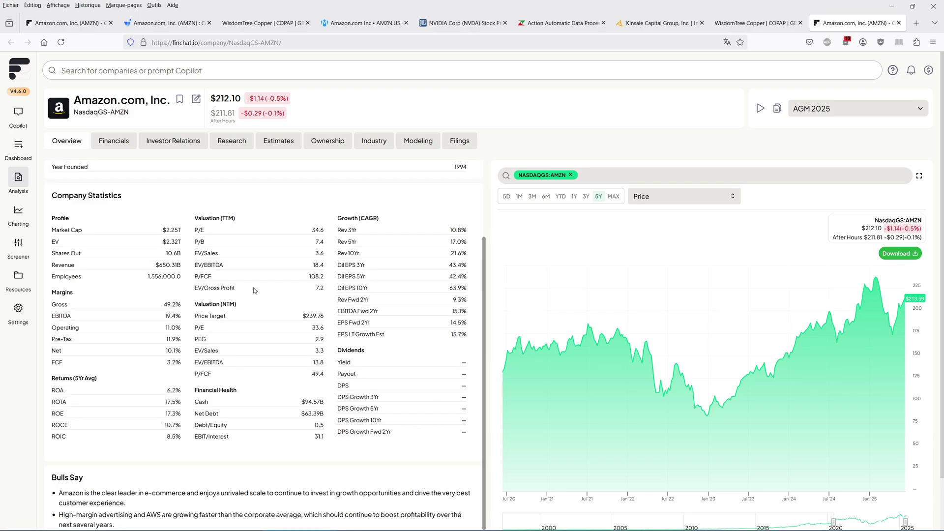
pyautogui.scroll(1, 254, 292)
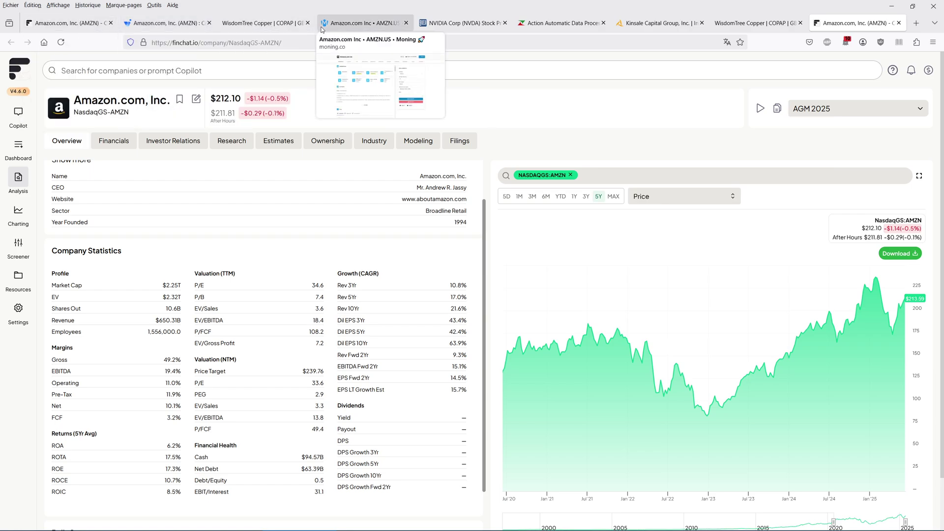
pyautogui.click(346, 25)
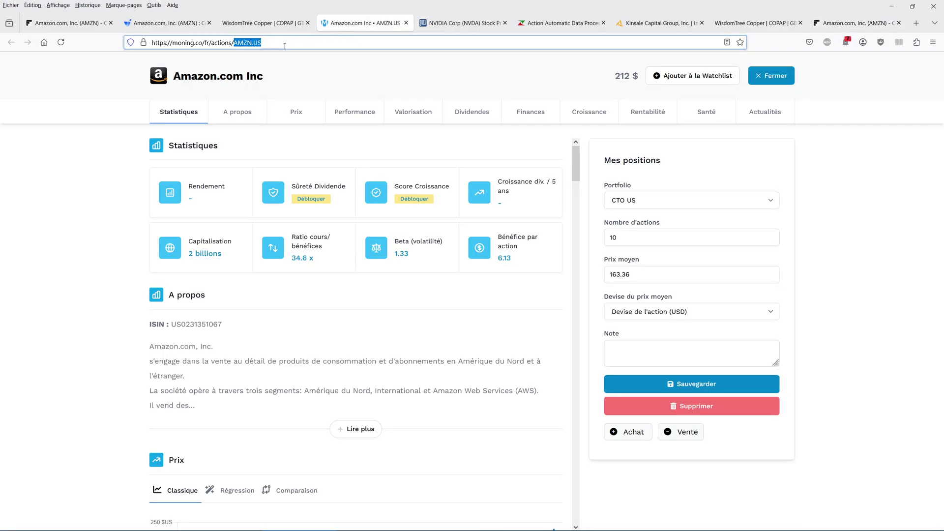
pyautogui.moveTo(231, 42); pyautogui.dragTo(152, 43)
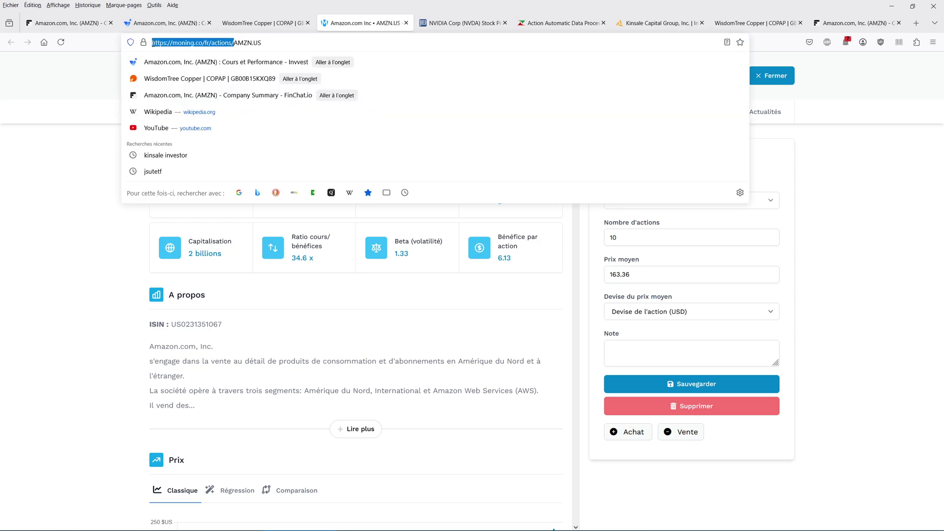
pyautogui.doubleClick(242, 42)
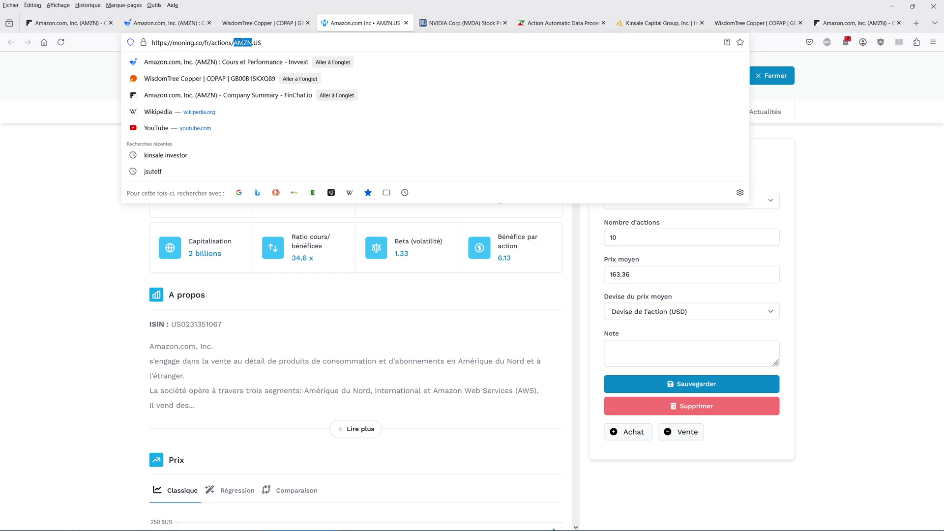
pyautogui.click(259, 42)
pyautogui.hotkey('shift', 'Left')
pyautogui.hotkey('shift', 'Left')
pyautogui.click(270, 43)
pyautogui.doubleClick(247, 42)
# - Switch back to Portfolio Performance and create a new favourite named Moning in the settings
pyautogui.hotkey('alt', 'Tab')
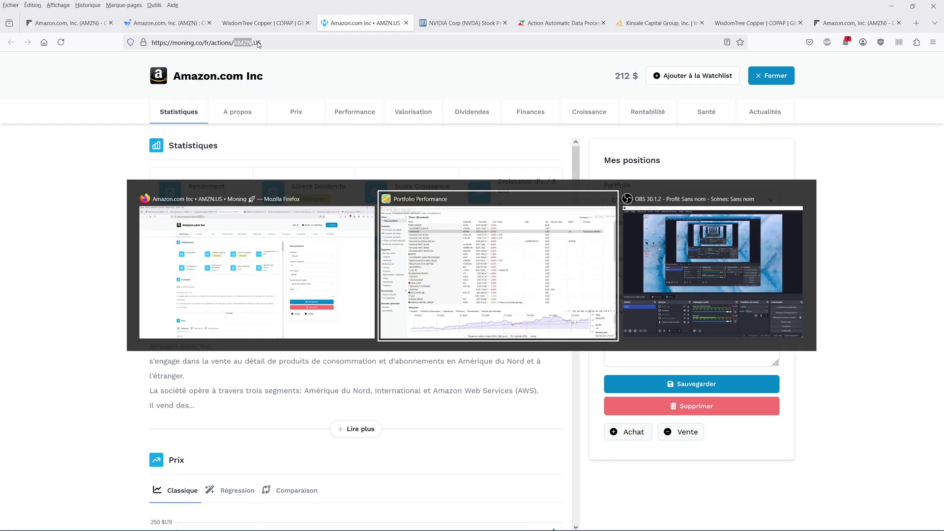
pyautogui.click(28, 421)
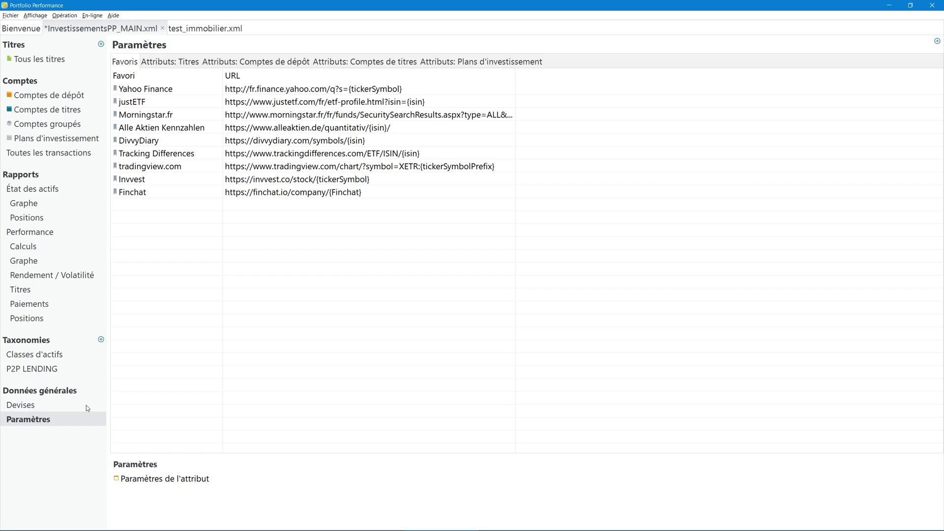
pyautogui.click(936, 41)
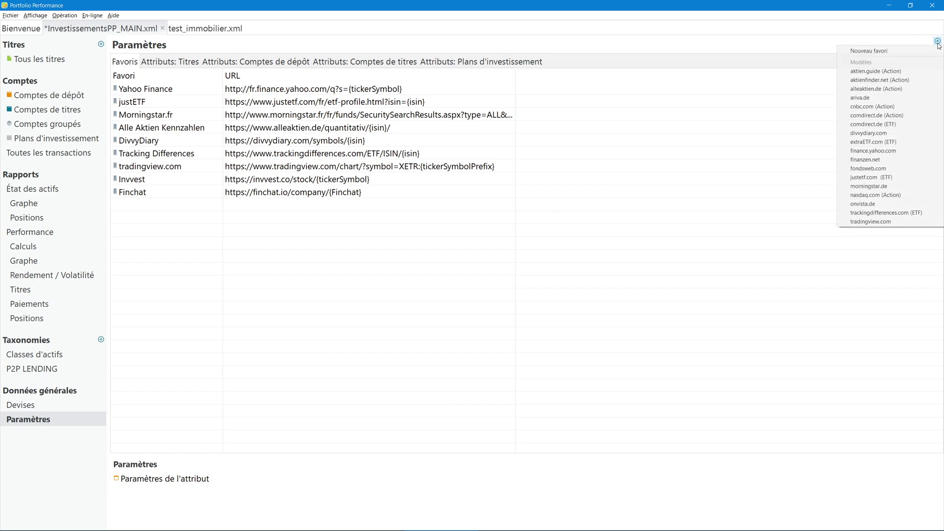
pyautogui.click(893, 51)
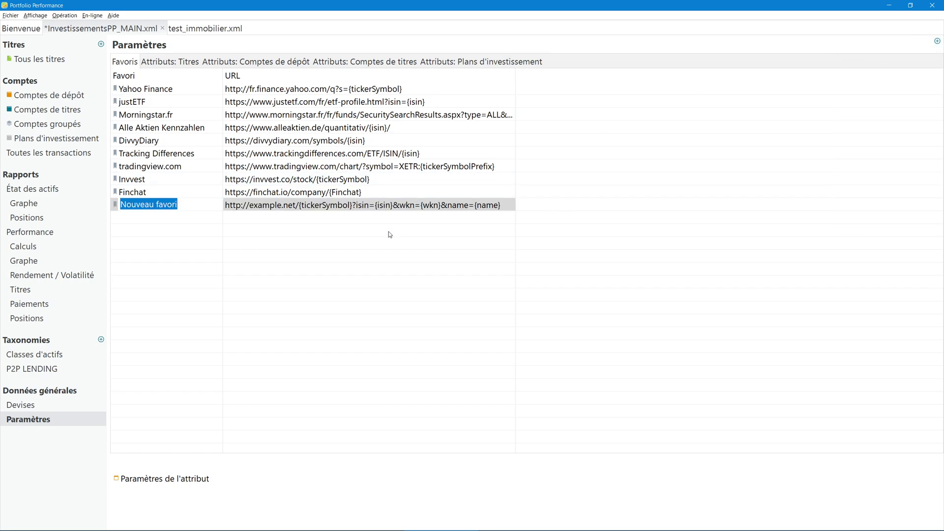
pyautogui.write('Mo,n')
pyautogui.press('BackSpace')
pyautogui.press('BackSpace')
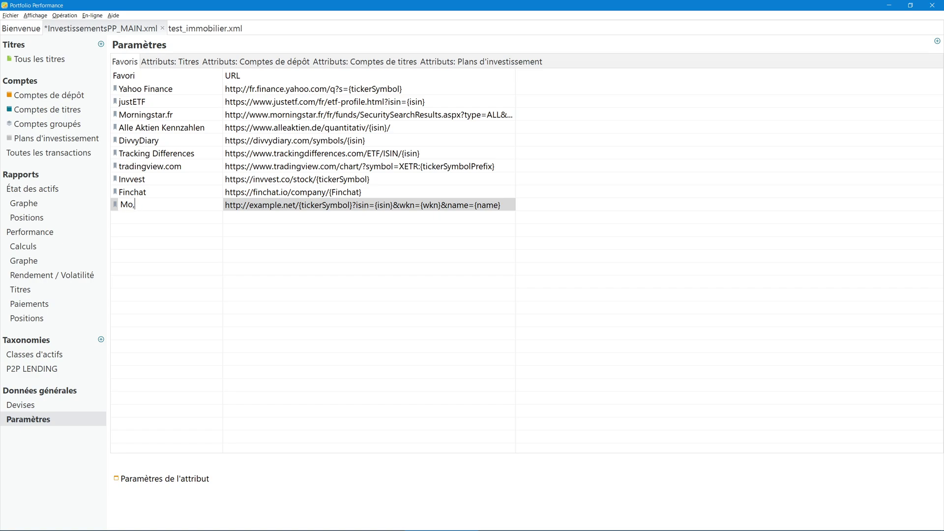
pyautogui.write('ning')
pyautogui.press('Return')
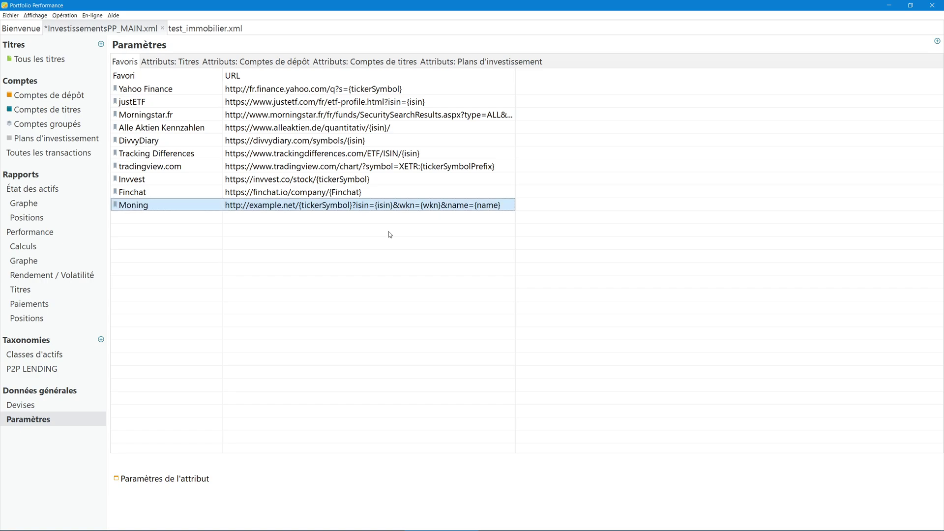
# - Create a new security attribute of type Texte named Moning, with Moning as its column name
pyautogui.click(170, 62)
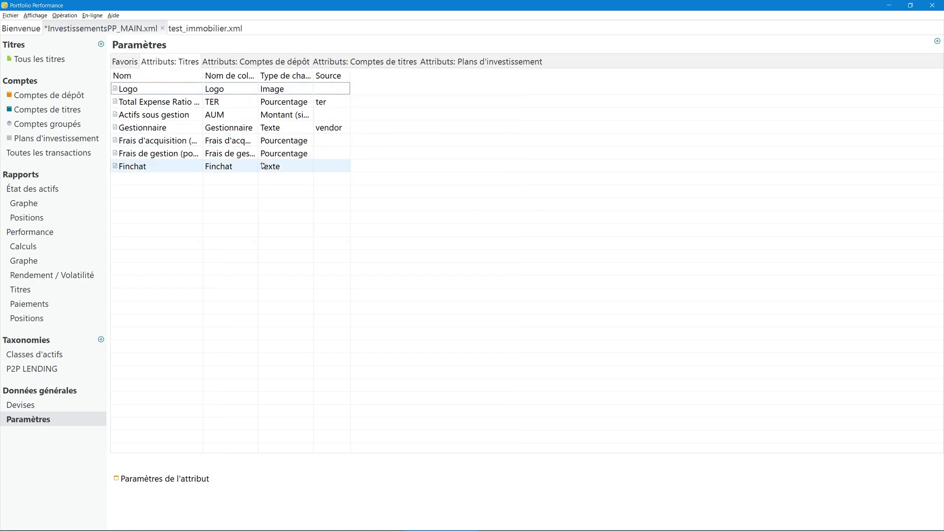
pyautogui.click(937, 42)
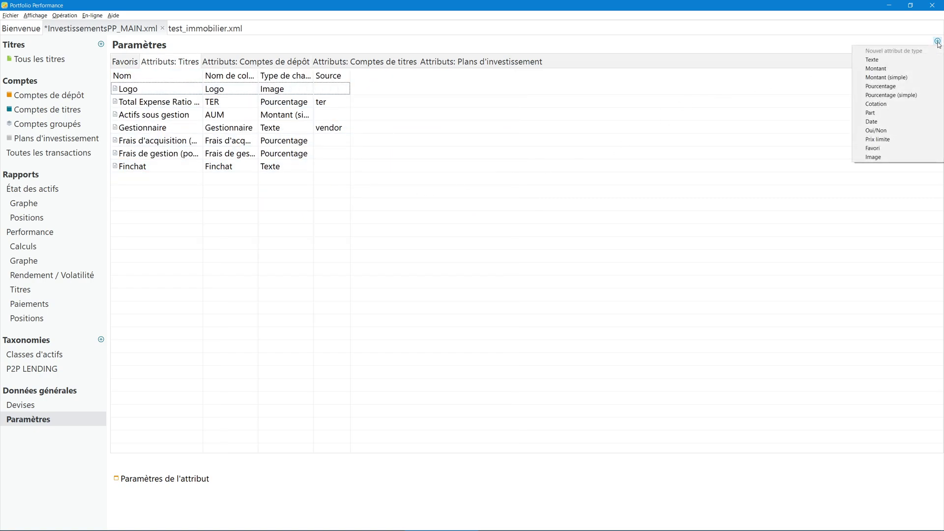
pyautogui.click(871, 60)
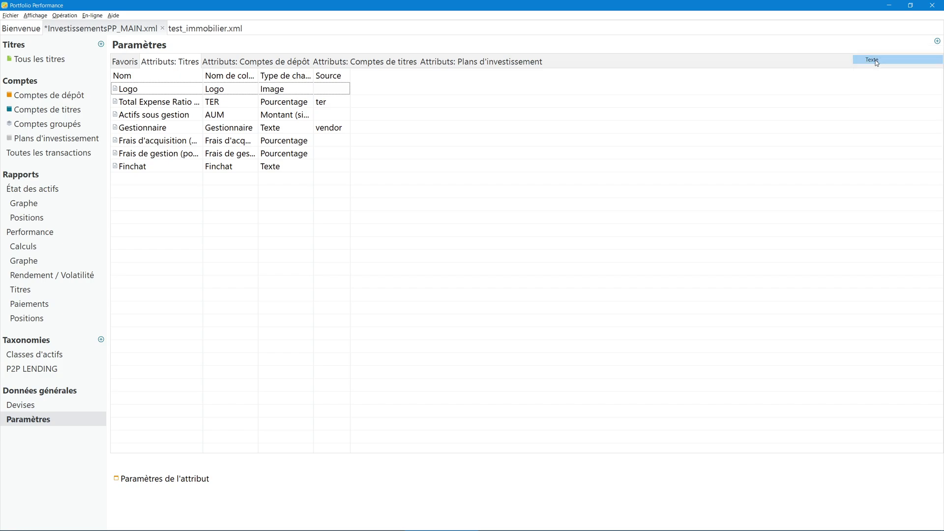
pyautogui.write('Moning')
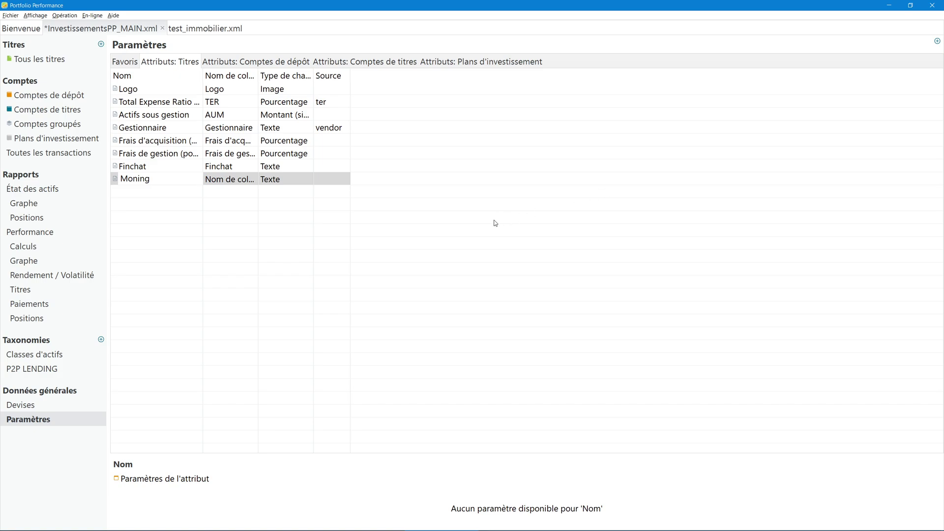
pyautogui.click(231, 179)
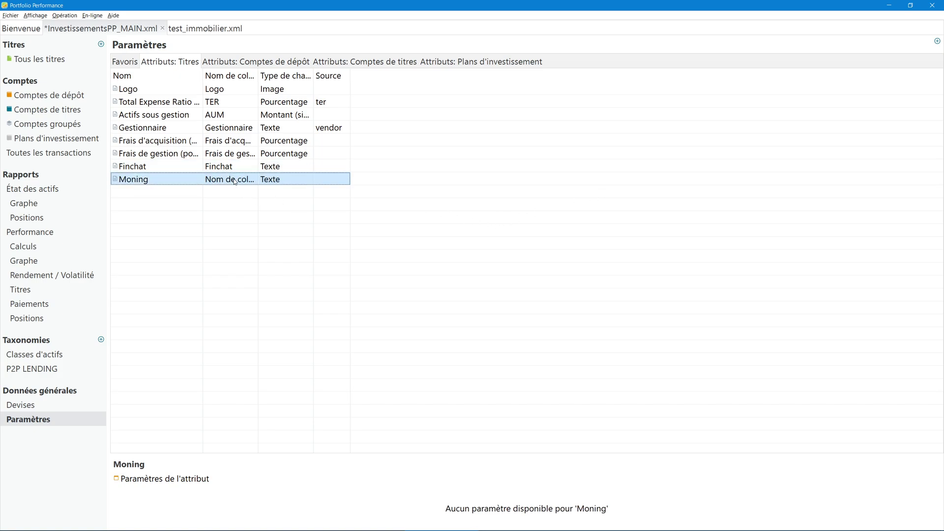
pyautogui.write('Moning')
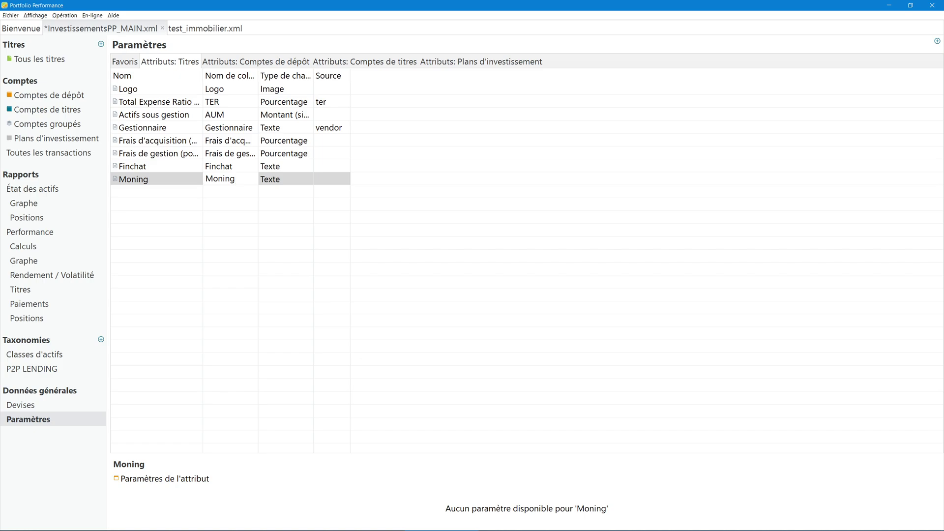
pyautogui.press('Return')
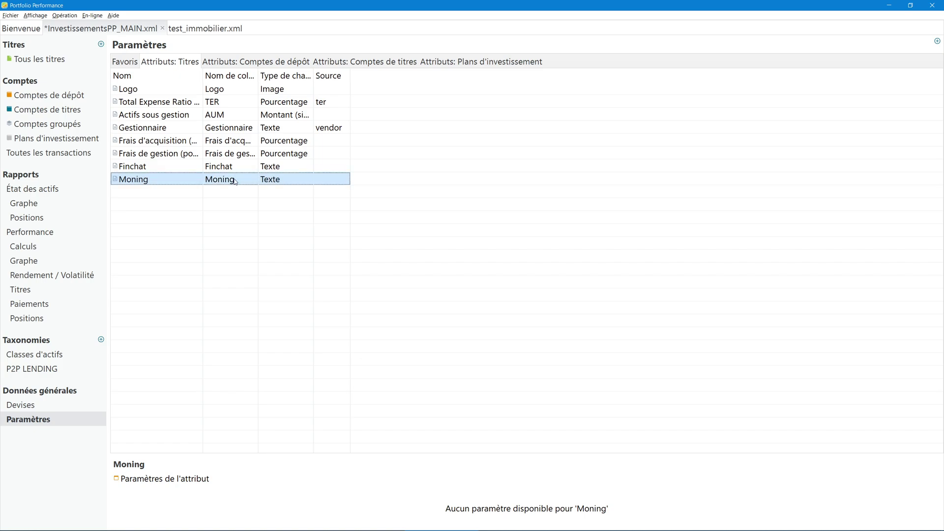
# - From the list of all securities, check which additional attributes can be added in AMAZON's edit dialog, and close it without changes
pyautogui.click(40, 60)
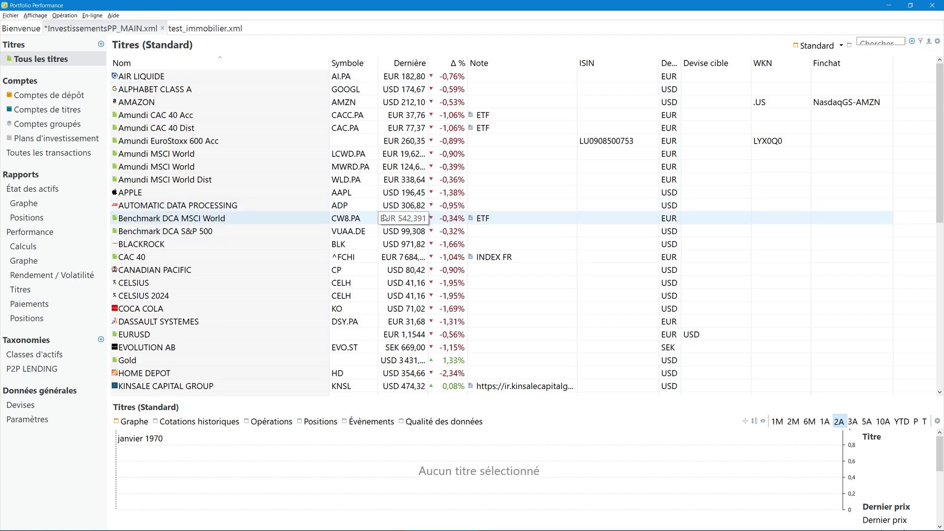
pyautogui.rightClick(130, 104)
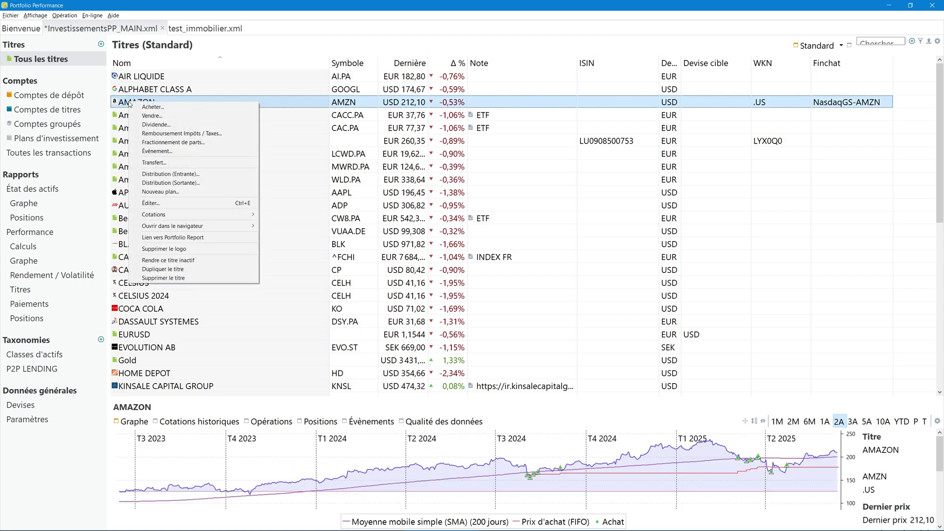
pyautogui.click(157, 203)
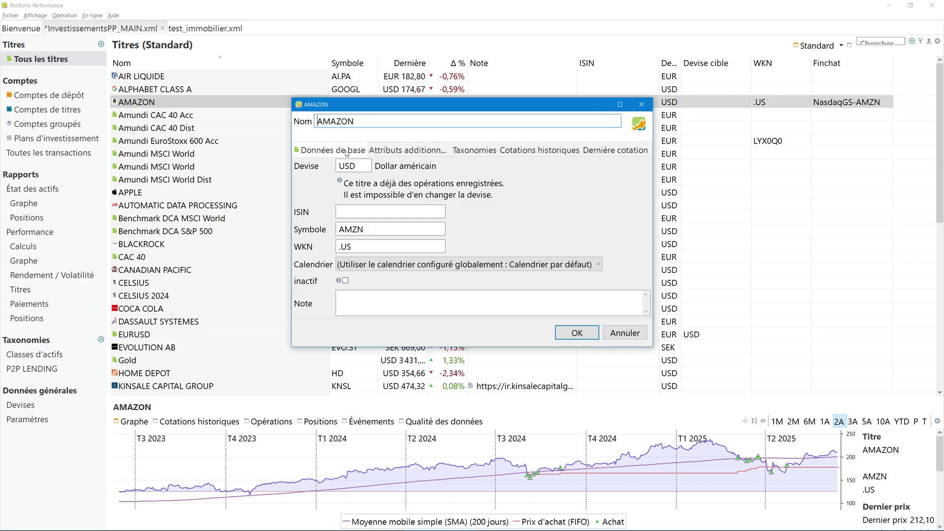
pyautogui.click(401, 150)
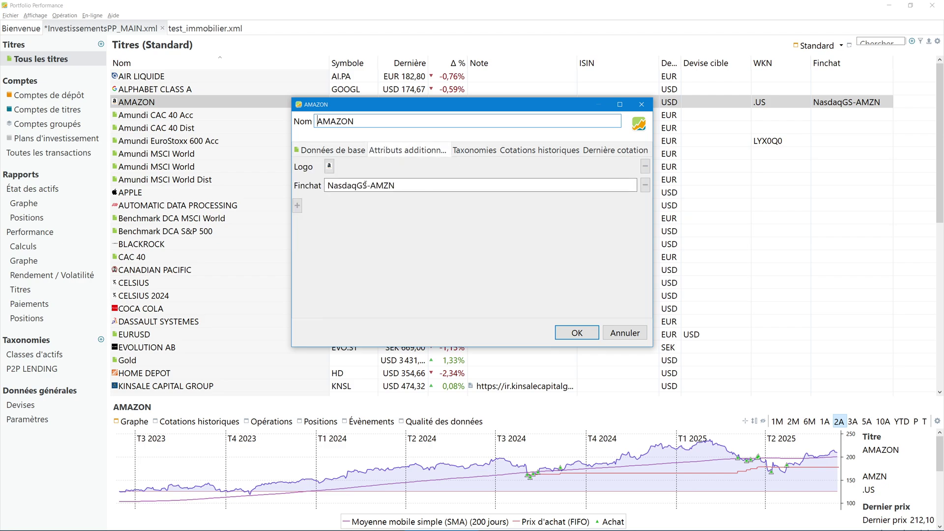
pyautogui.click(296, 206)
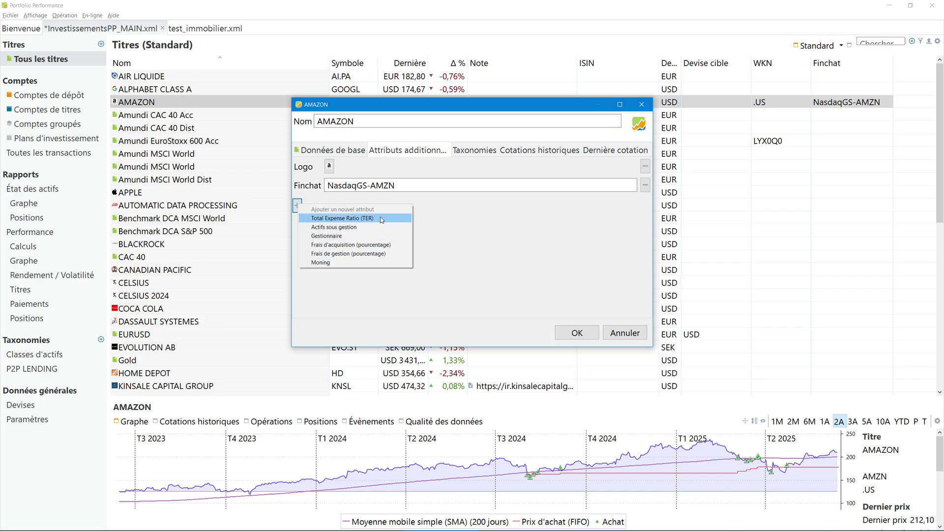
pyautogui.click(505, 229)
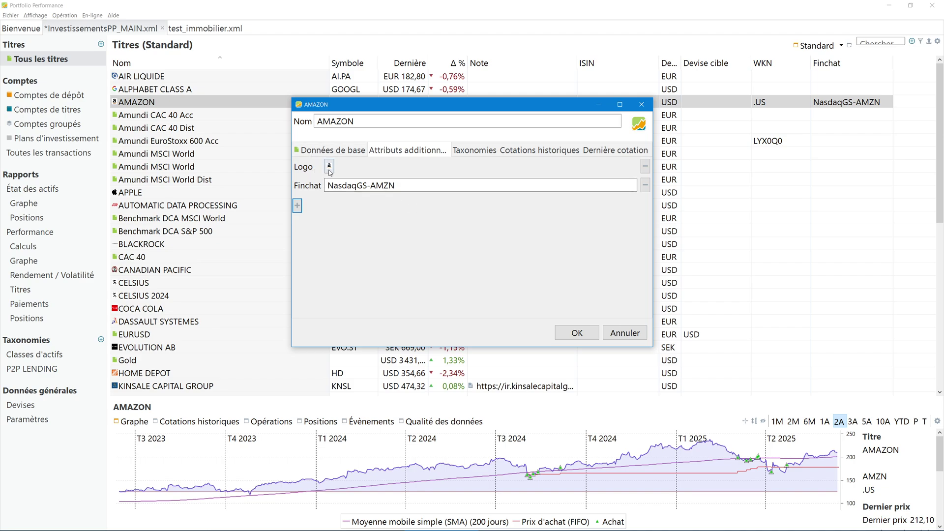
pyautogui.click(628, 333)
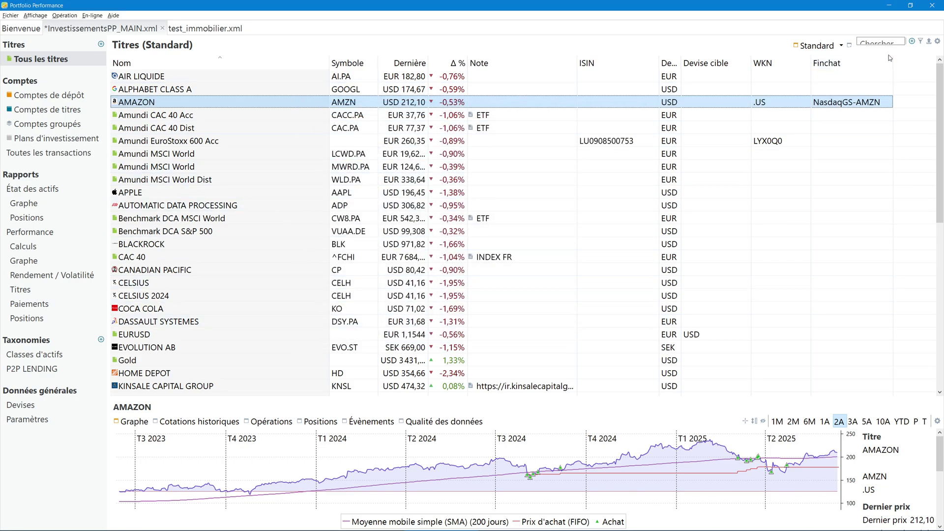
# - Show the Moning attribute as a column in the securities list
pyautogui.click(937, 41)
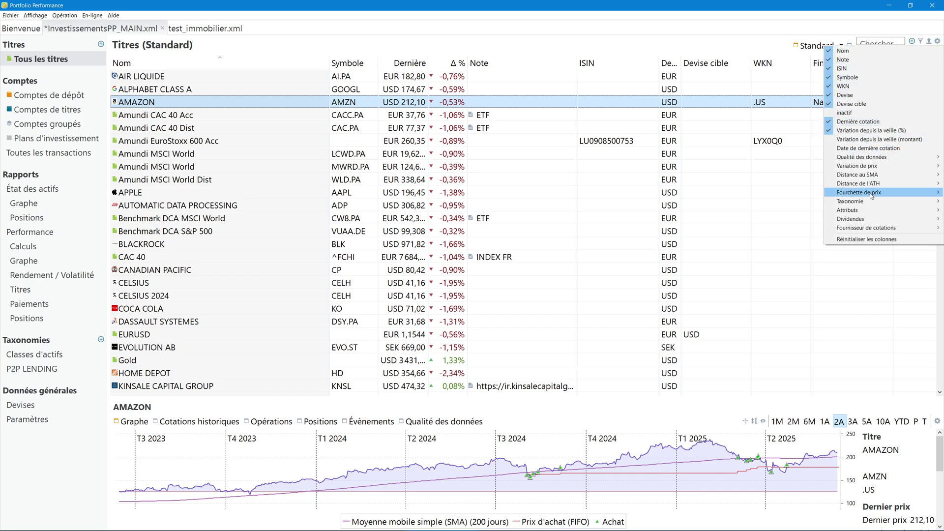
pyautogui.moveTo(860, 208)
pyautogui.click(742, 268)
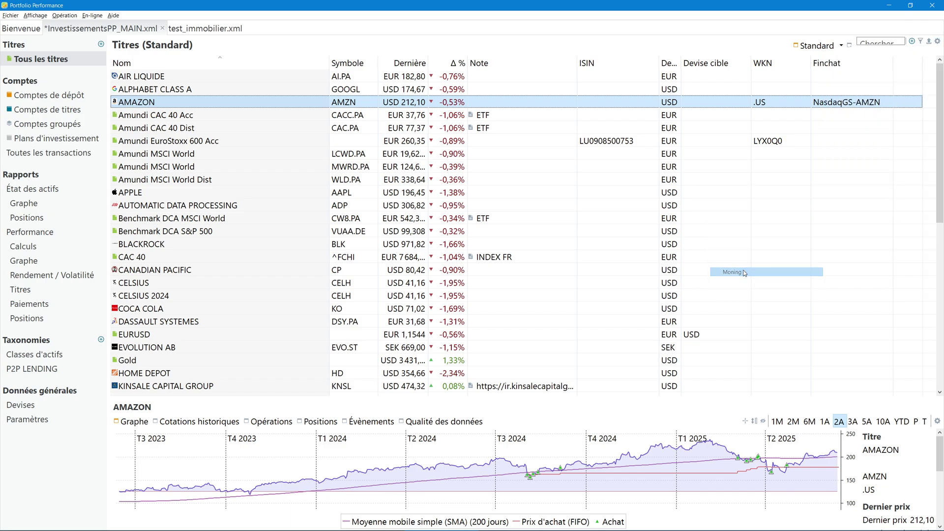
# - Narrow the Devise cible column and set AMAZON's Moning attribute to .US in the securities list
pyautogui.click(908, 104)
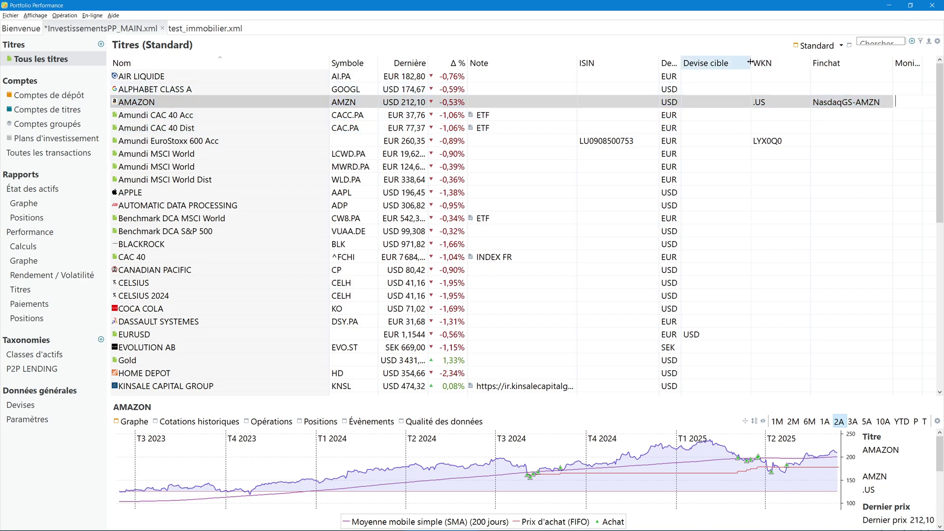
pyautogui.moveTo(750, 62); pyautogui.dragTo(719, 62)
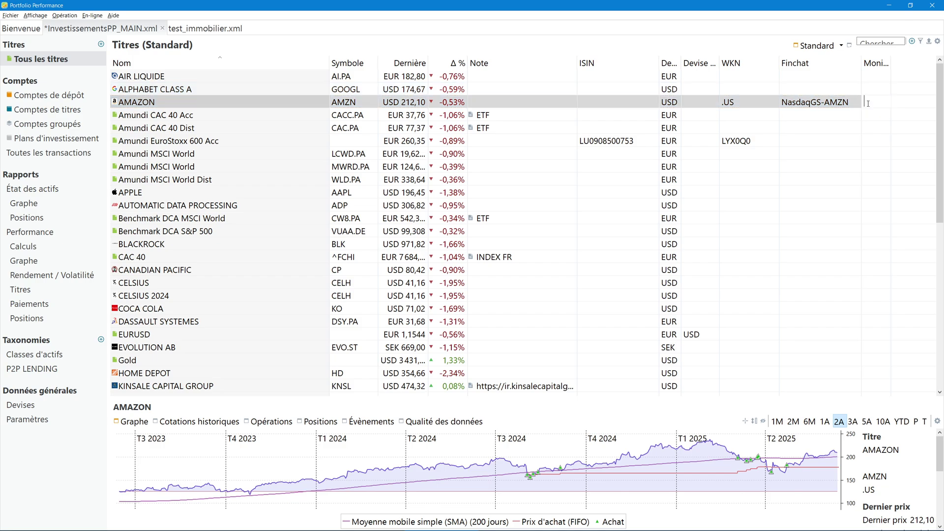
pyautogui.write('.US')
pyautogui.press('Return')
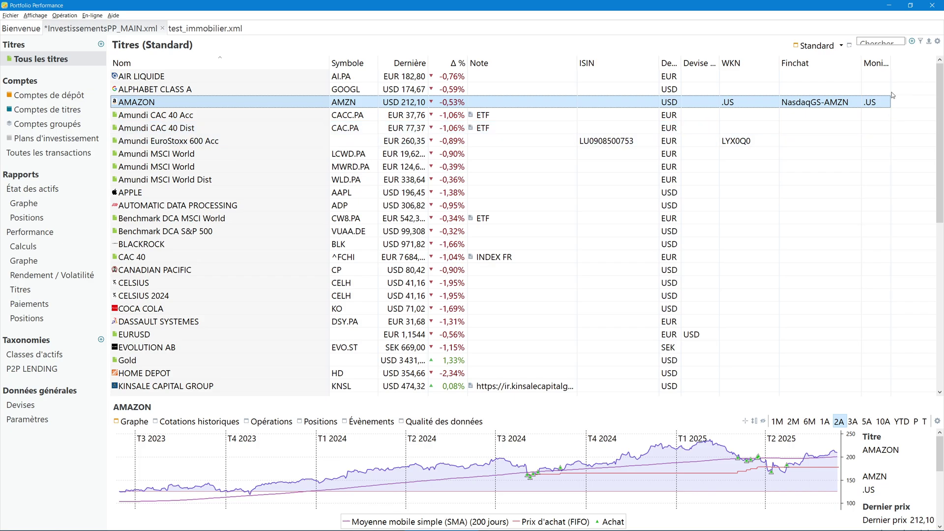
# - Switch to the browser, copy AMZN.US from the end of Amazon's Moning address, and return to Portfolio Performance
pyautogui.hotkey('alt', 'Tab')
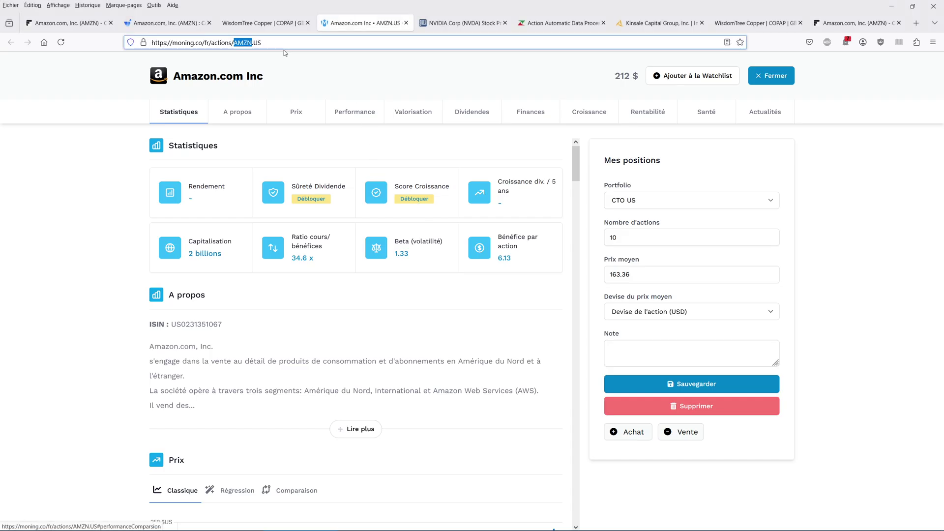
pyautogui.moveTo(261, 43); pyautogui.dragTo(235, 41)
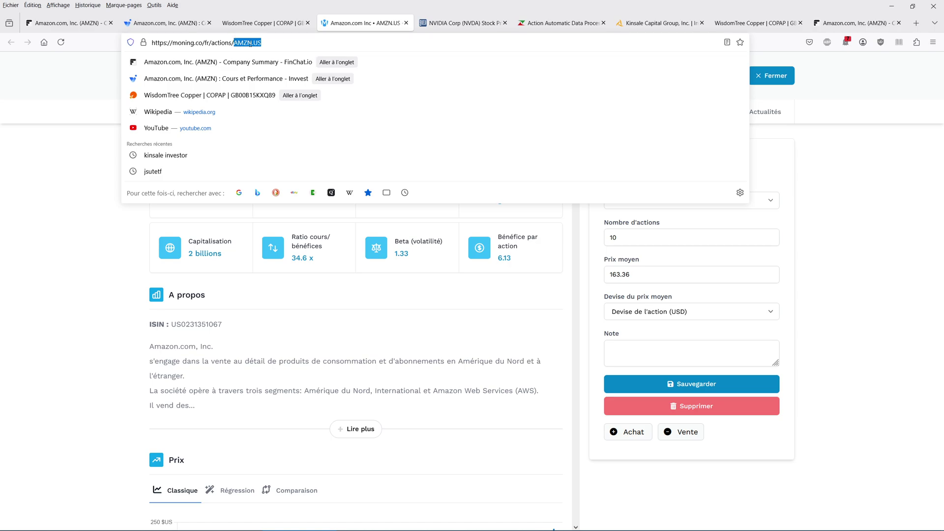
pyautogui.hotkey('ctrl', 'c')
pyautogui.hotkey('alt', 'Tab')
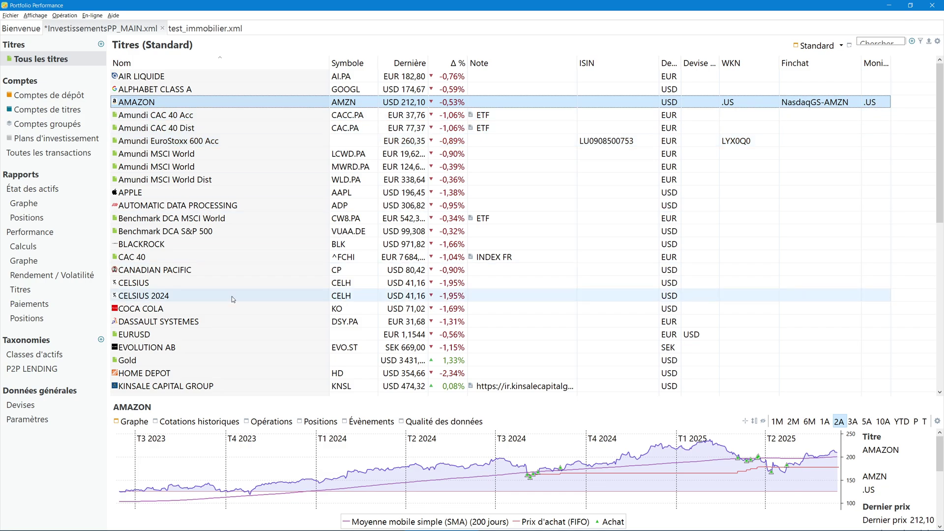
pyautogui.click(39, 421)
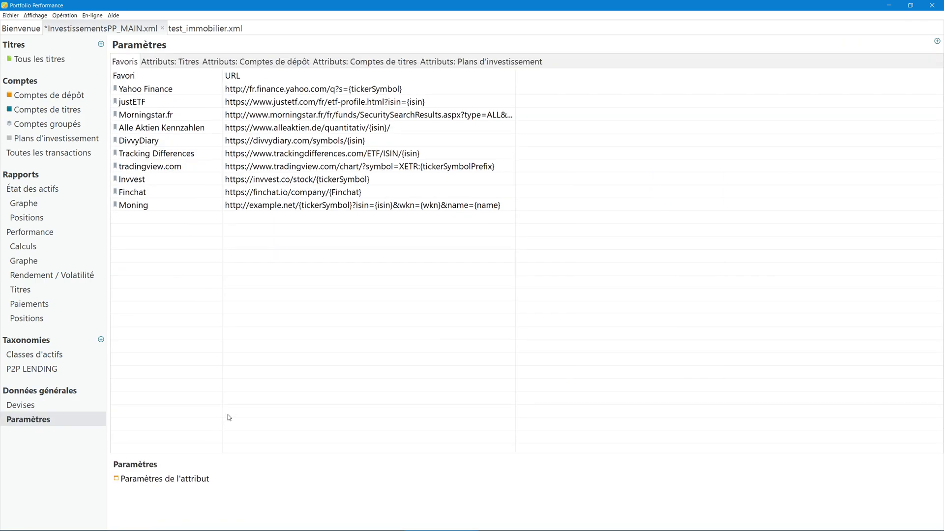
pyautogui.hotkey('alt', 'Tab')
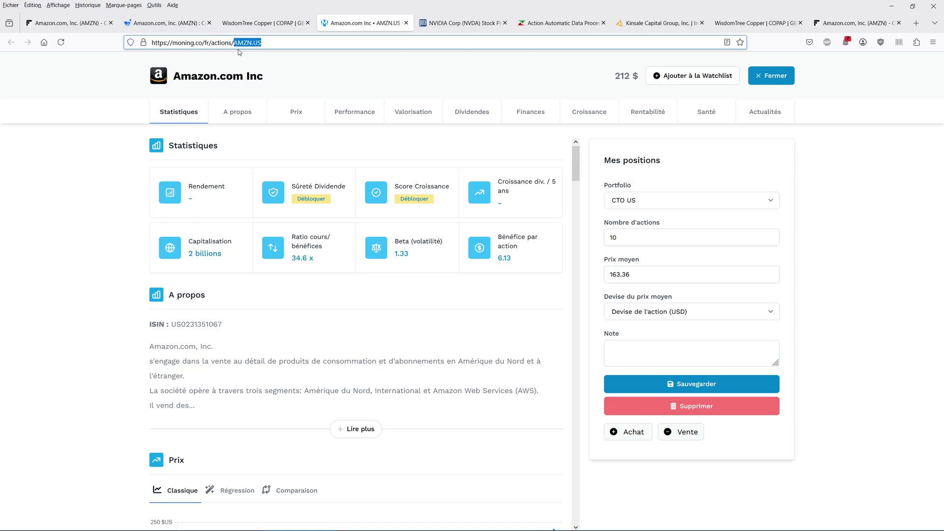
pyautogui.click(233, 42)
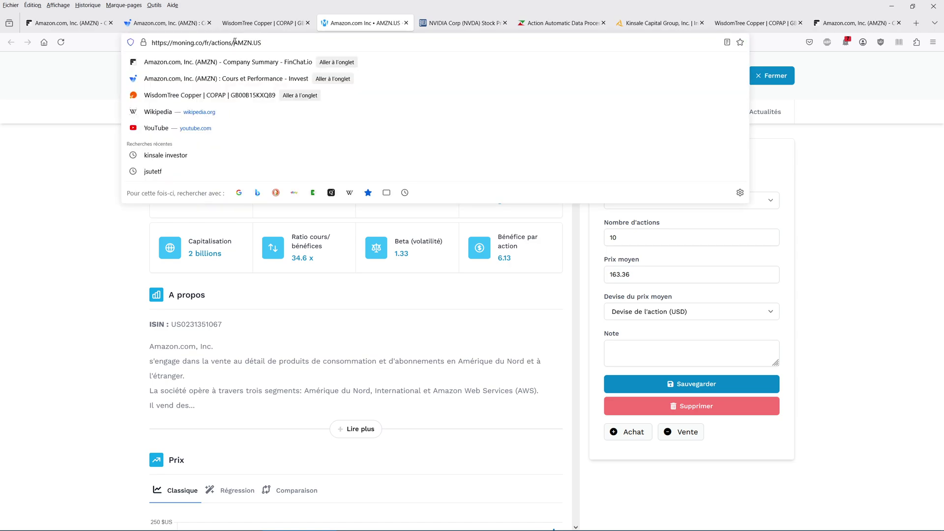
pyautogui.moveTo(235, 42); pyautogui.dragTo(143, 41)
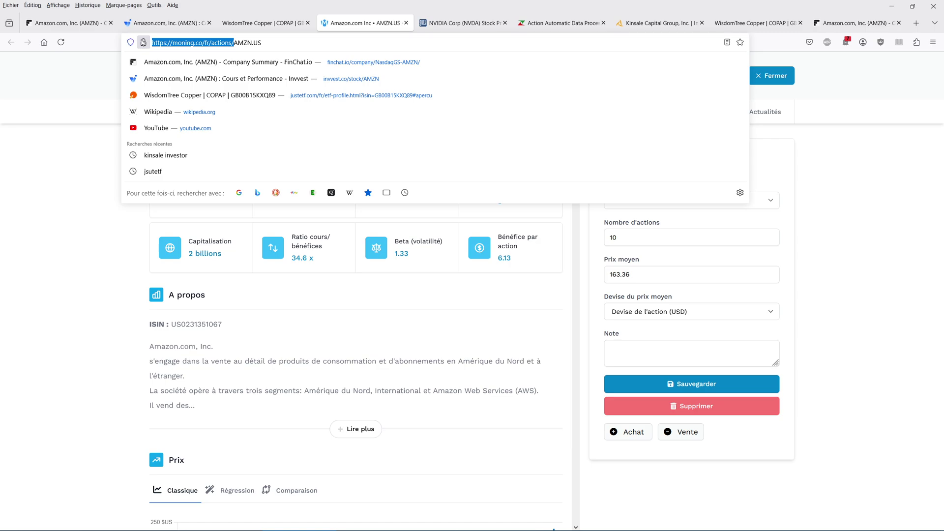
pyautogui.hotkey('alt', 'Tab')
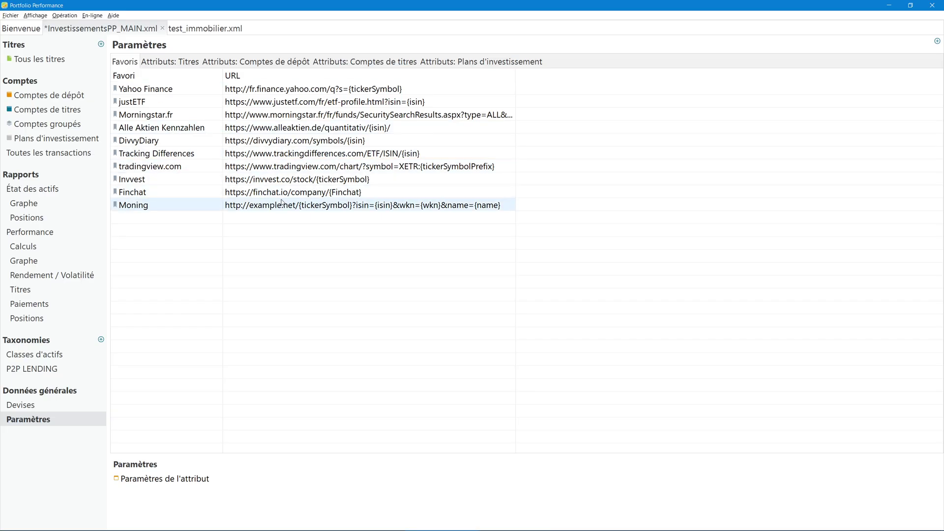
pyautogui.click(281, 202)
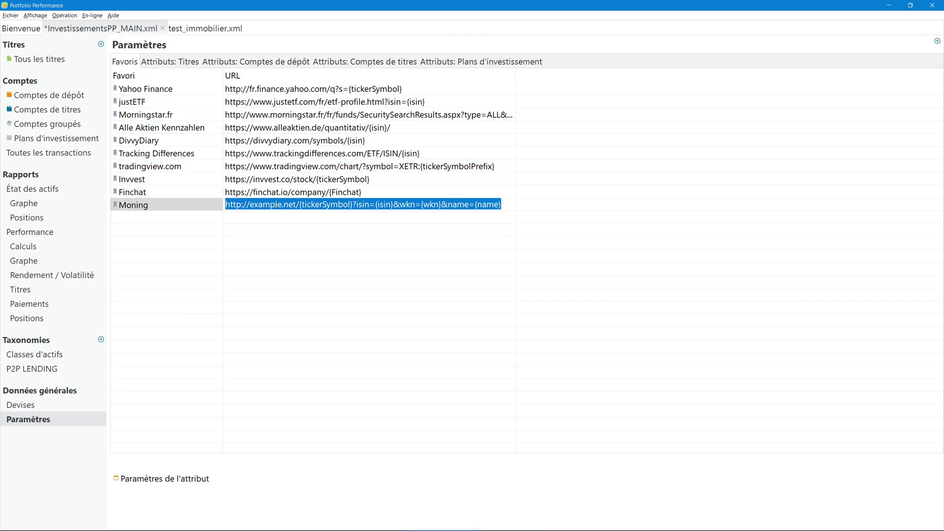
pyautogui.hotkey('ctrl', 'v')
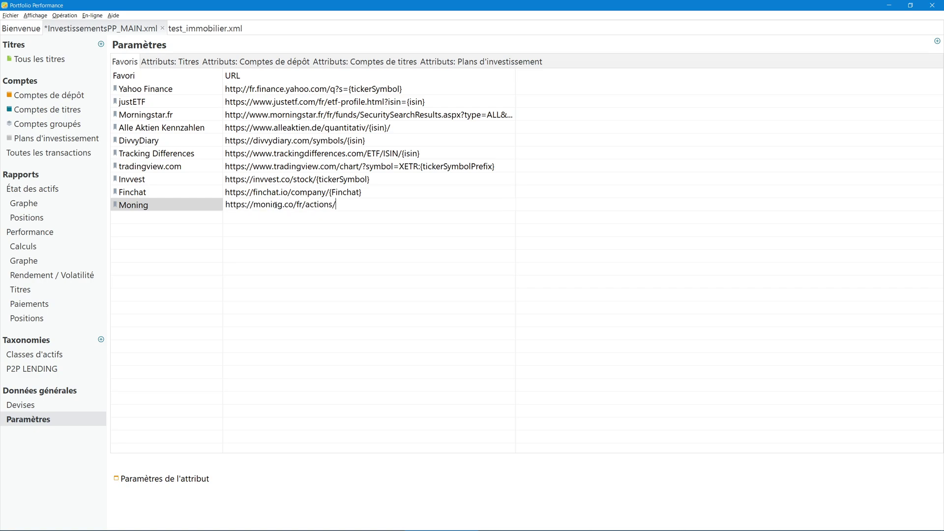
pyautogui.press('Return')
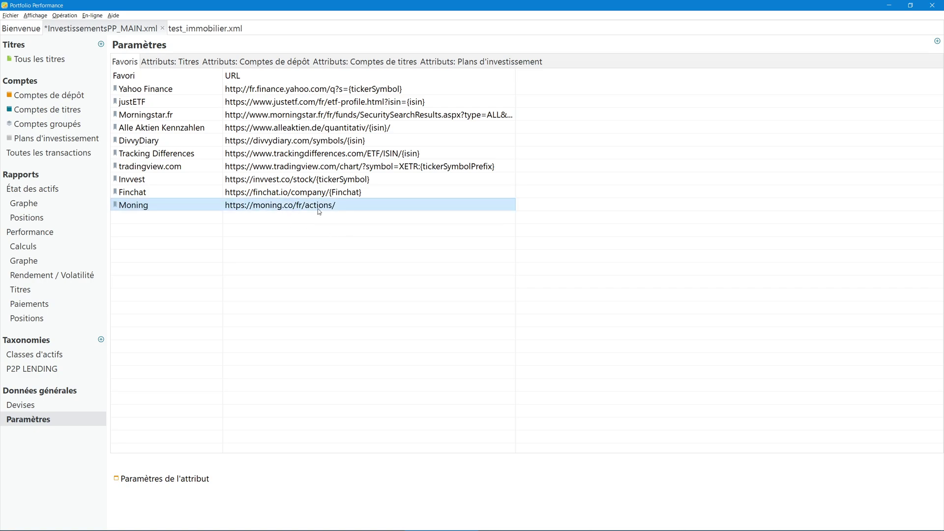
# - Append the {tickerSymbol} and {Moning} tags to the Moning favourite's URL
pyautogui.rightClick(365, 205)
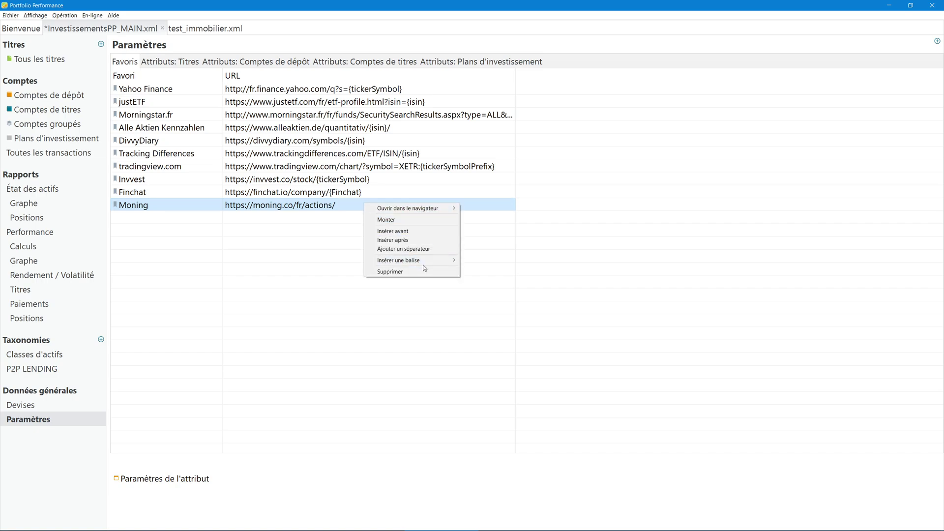
pyautogui.moveTo(430, 258)
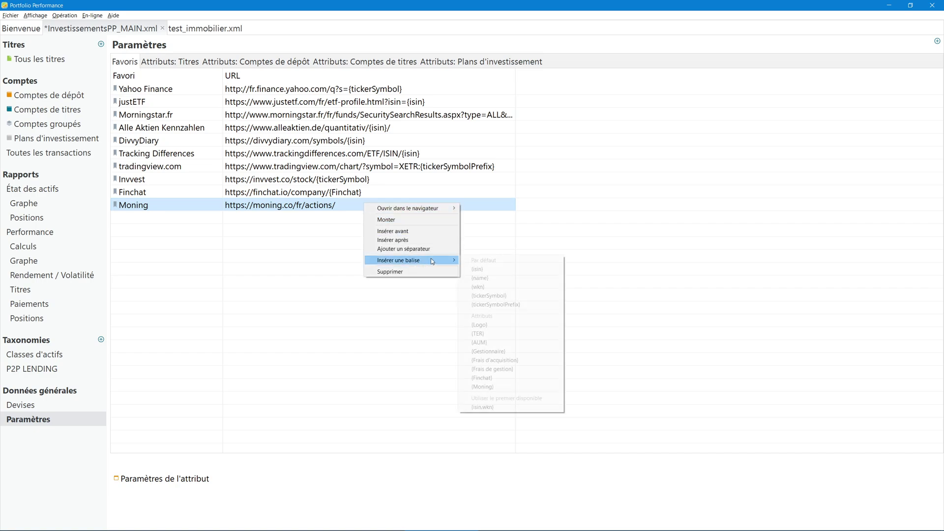
pyautogui.click(494, 296)
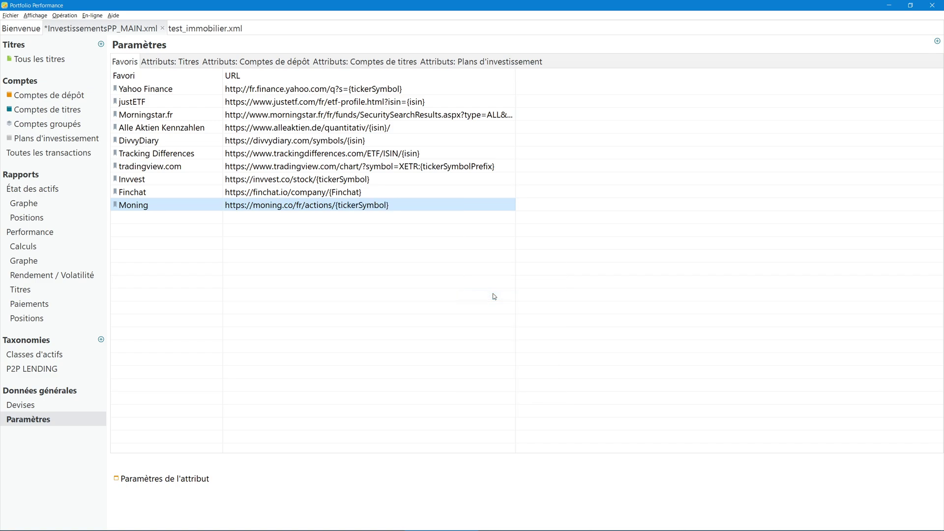
pyautogui.rightClick(406, 204)
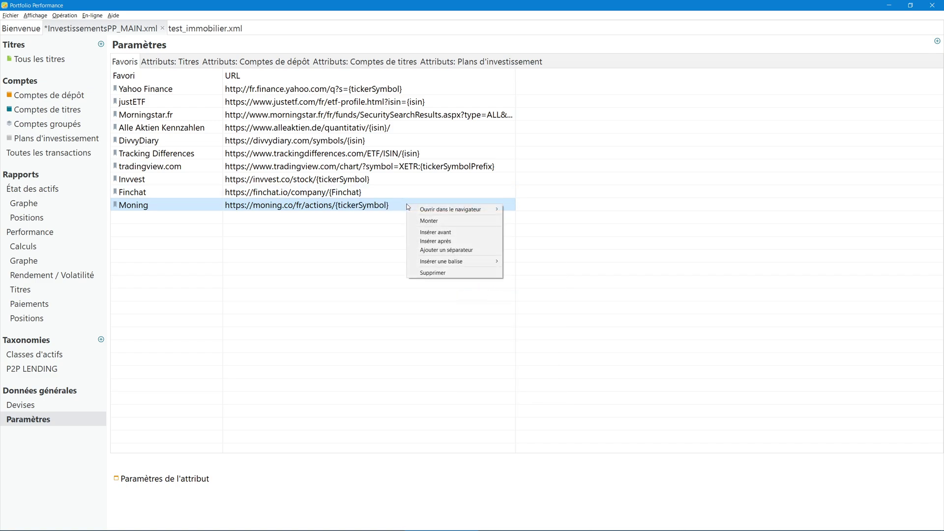
pyautogui.moveTo(462, 264)
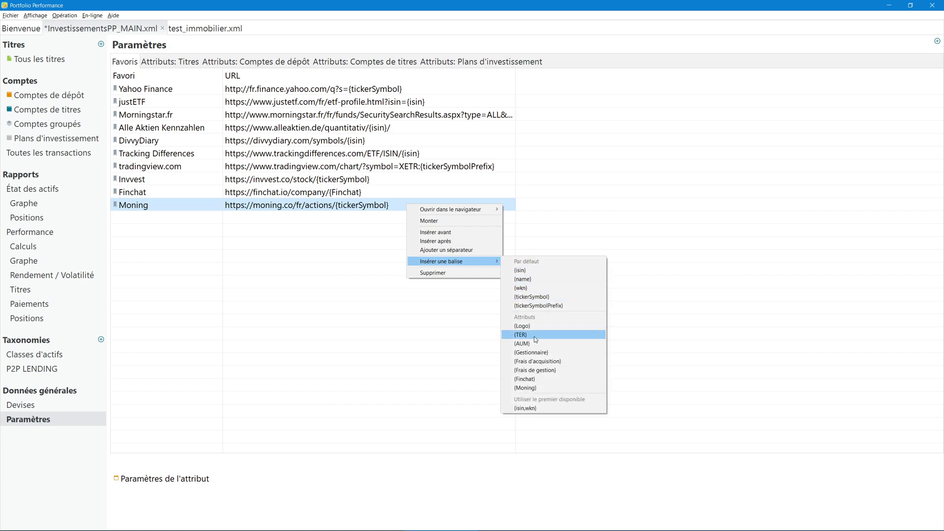
pyautogui.click(526, 388)
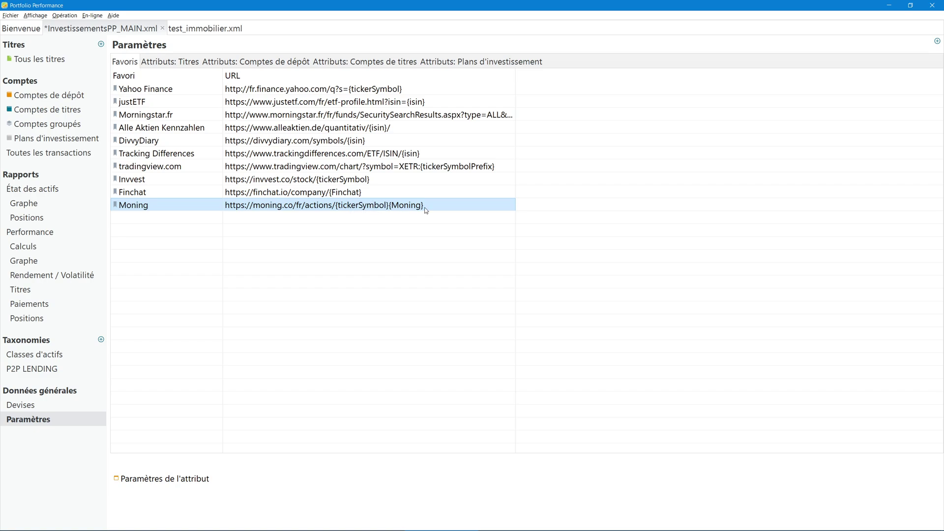
# - From the list of all securities, open AMAZON in the browser with the Moning favourite and look through the page
pyautogui.click(43, 56)
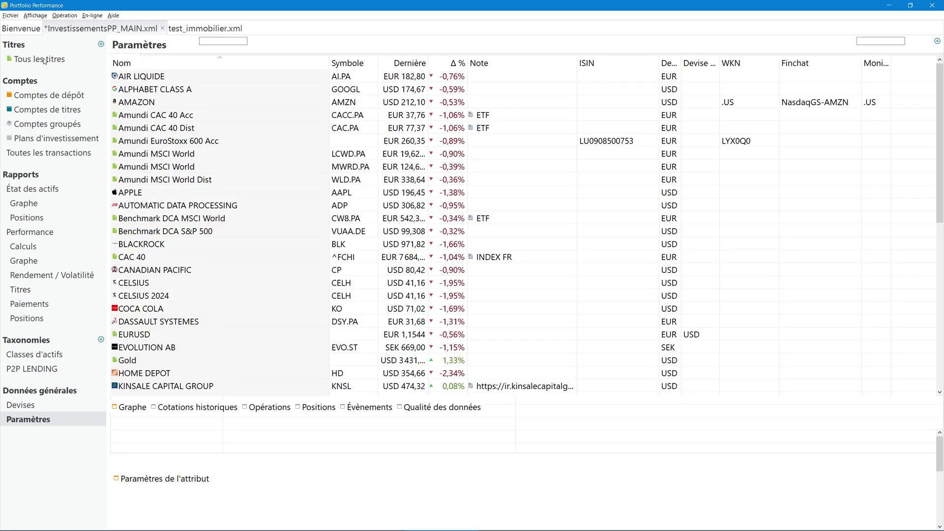
pyautogui.rightClick(140, 103)
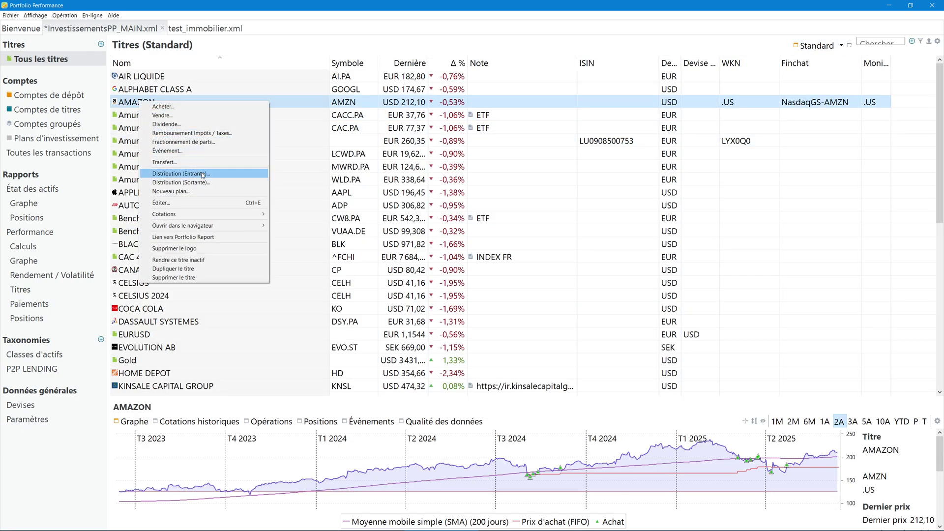
pyautogui.moveTo(208, 226)
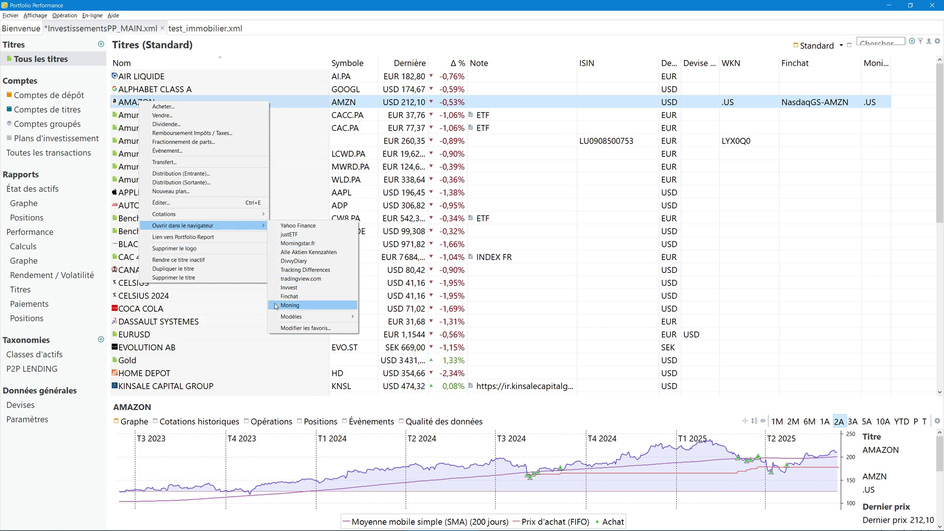
pyautogui.click(290, 305)
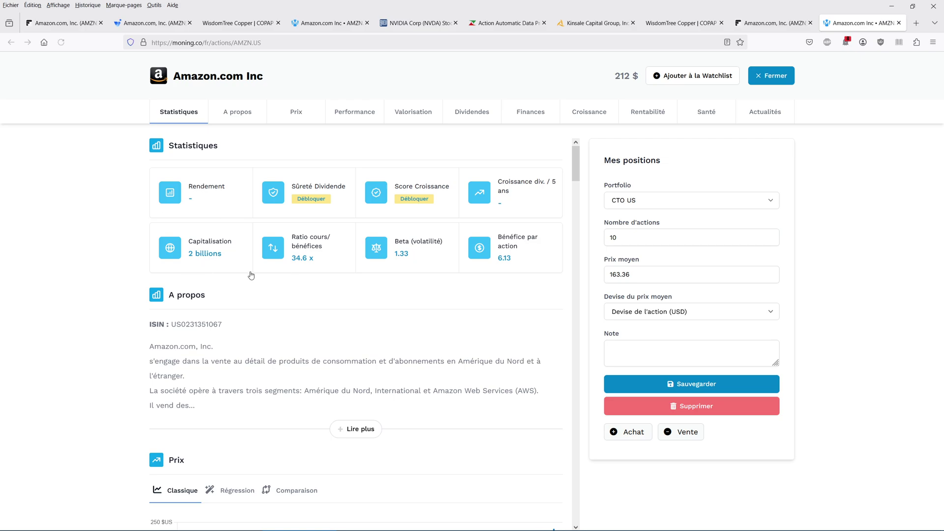
pyautogui.scroll(-10, 174, 334)
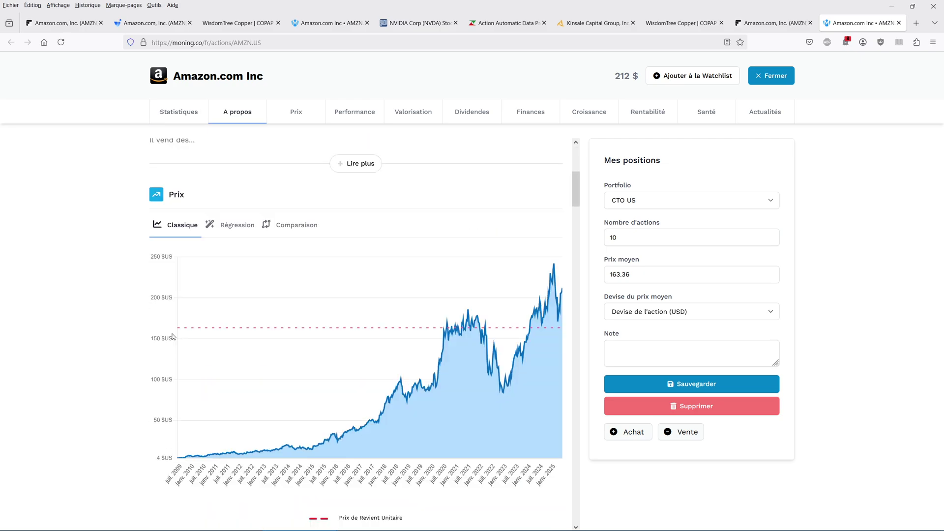
pyautogui.scroll(10, 175, 336)
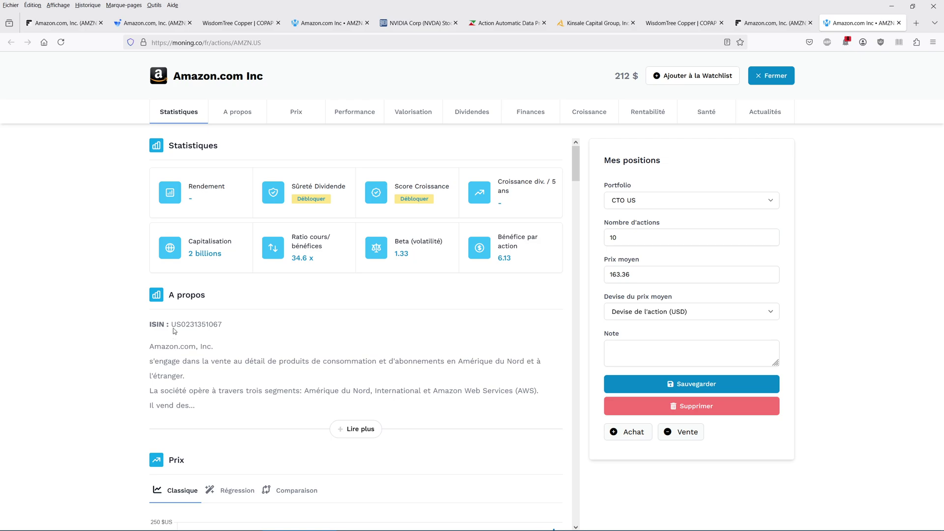
# - Go to NVIDIA's GuruFocus page, dismiss the sign-up popup, and copy the page's full address
pyautogui.click(418, 22)
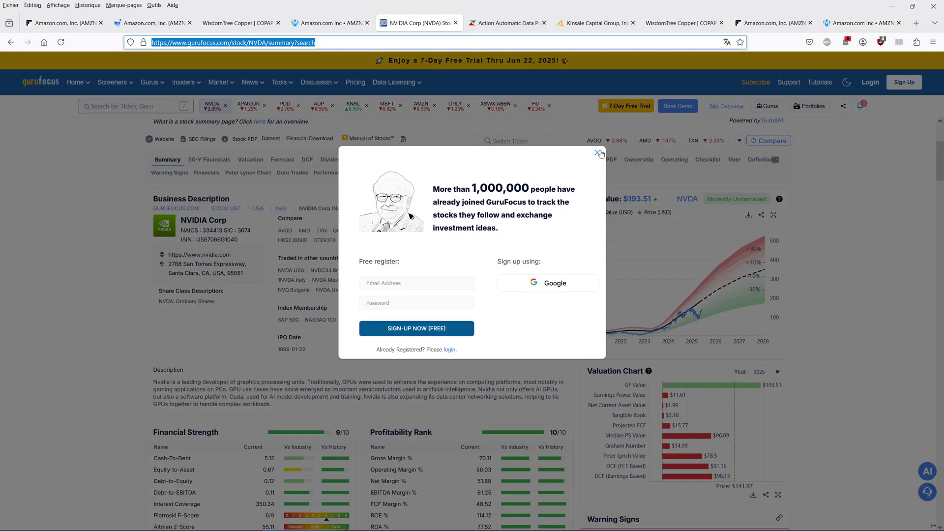
pyautogui.click(597, 153)
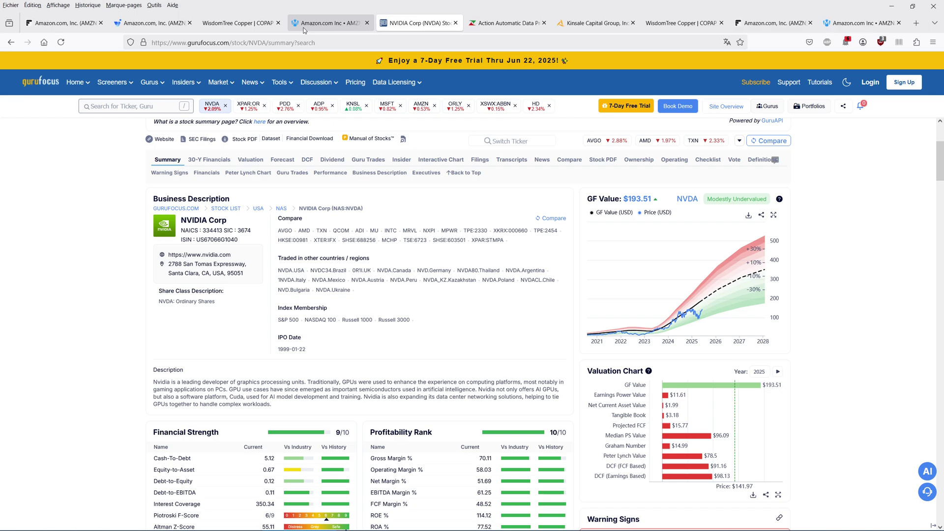
pyautogui.click(323, 42)
pyautogui.hotkey('ctrl', 'c')
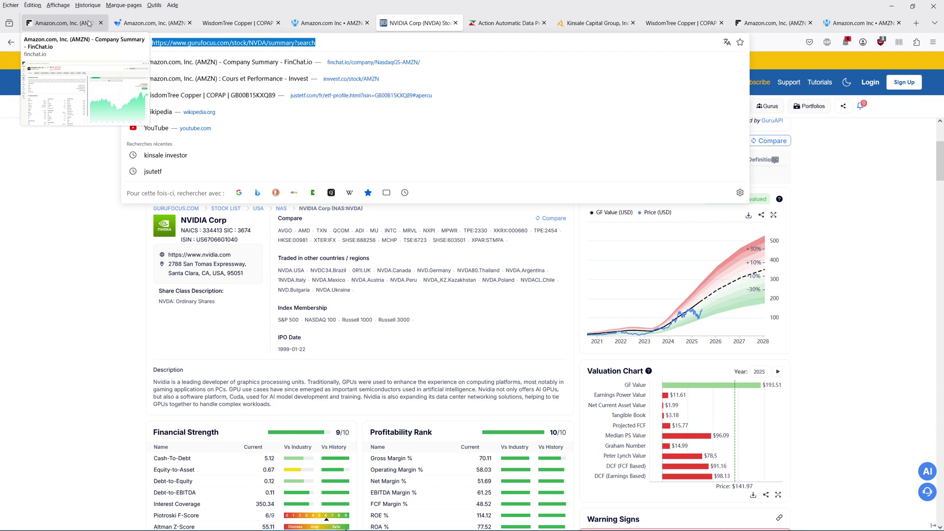
pyautogui.hotkey('alt', 'Tab')
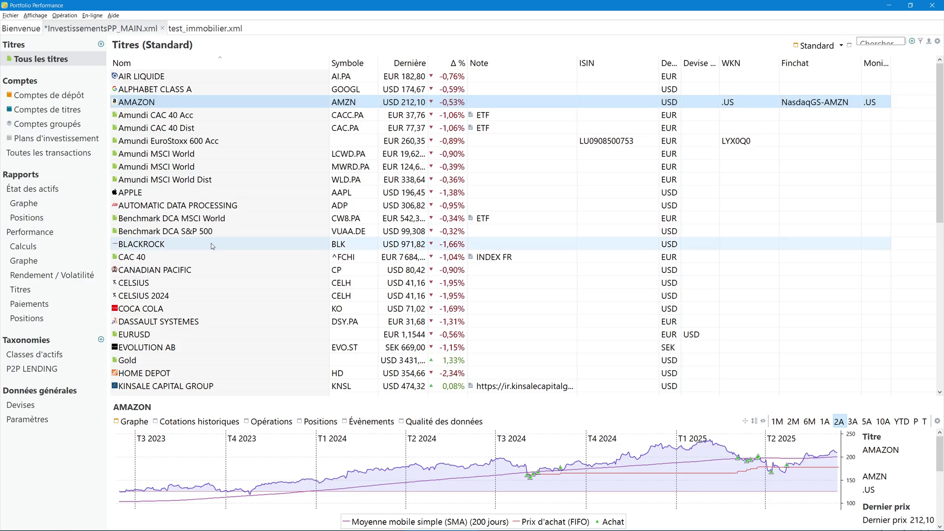
pyautogui.click(22, 421)
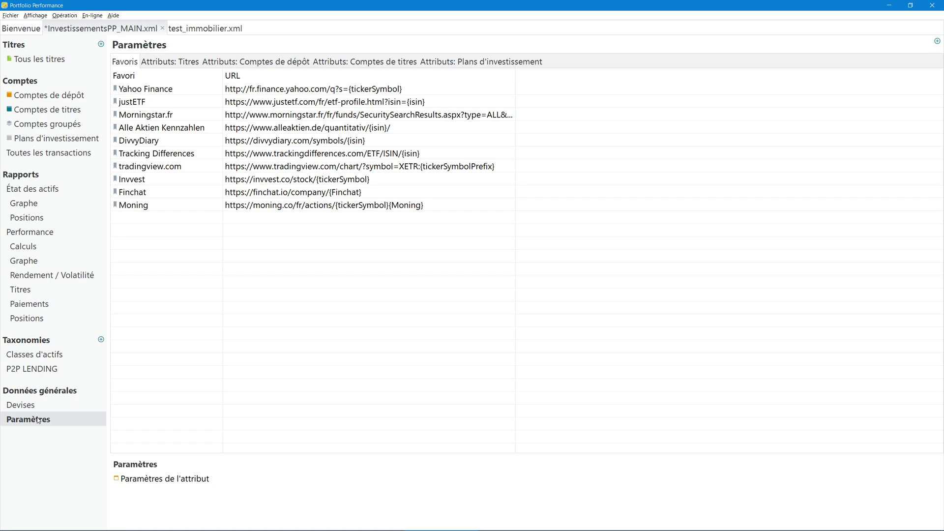
pyautogui.click(937, 42)
pyautogui.click(892, 53)
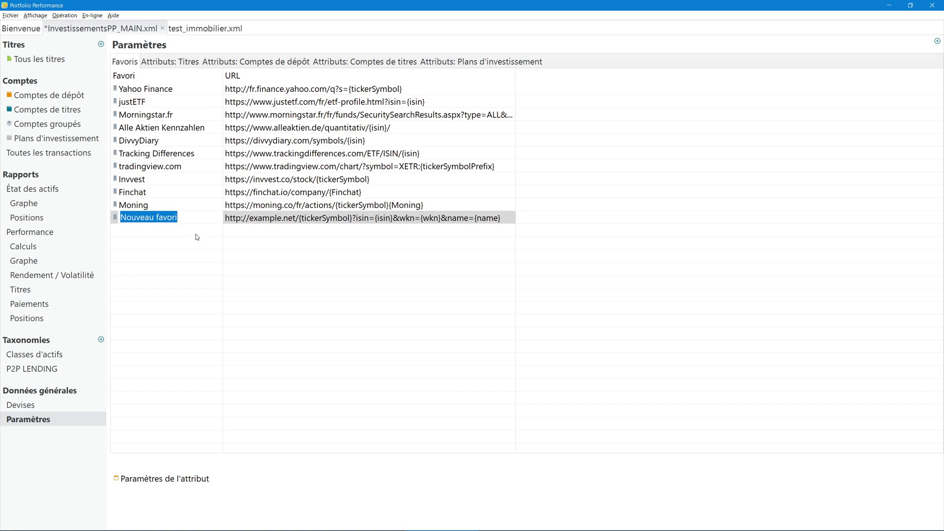
pyautogui.write('GF')
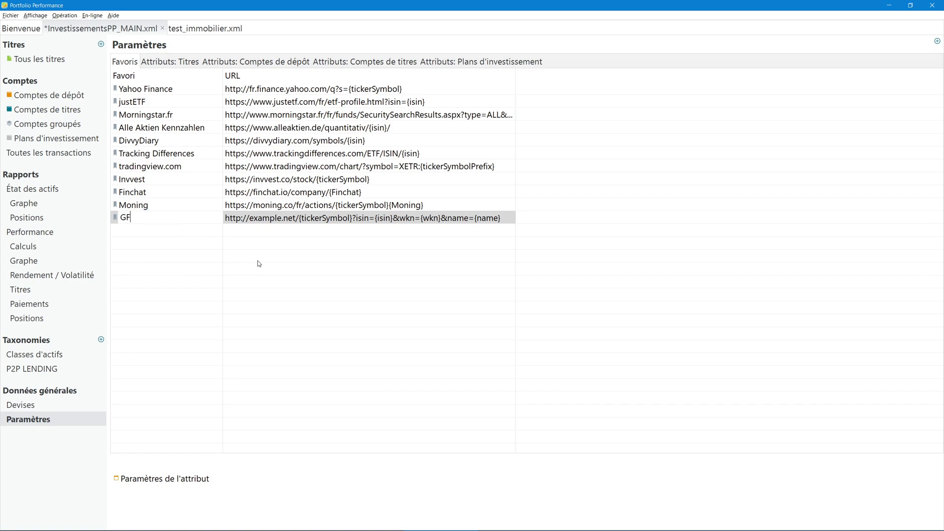
pyautogui.press('Return')
pyautogui.click(279, 218)
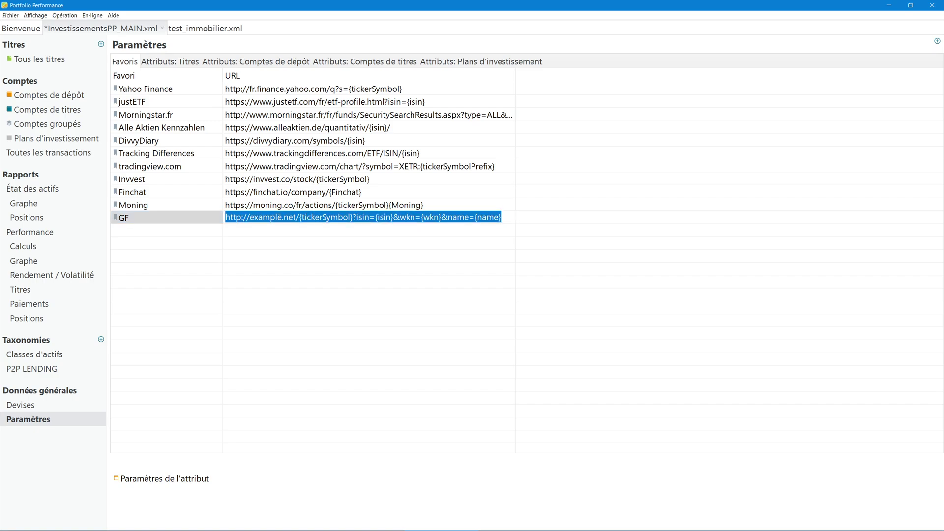
pyautogui.hotkey('ctrl', 'v')
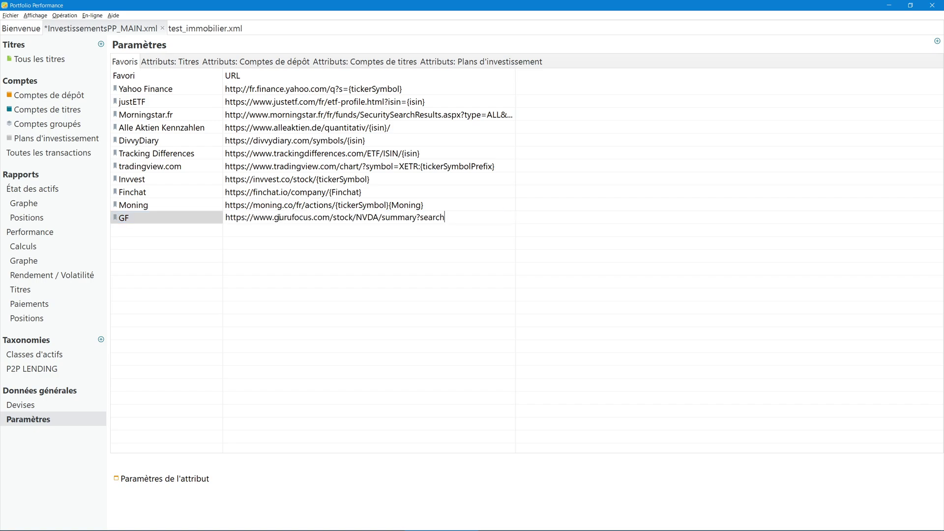
# - Replace NVDA in the GF favourite's URL with the {tickerSymbol} tag copied from the Moning favourite's URL
pyautogui.click(375, 204)
pyautogui.click(375, 205)
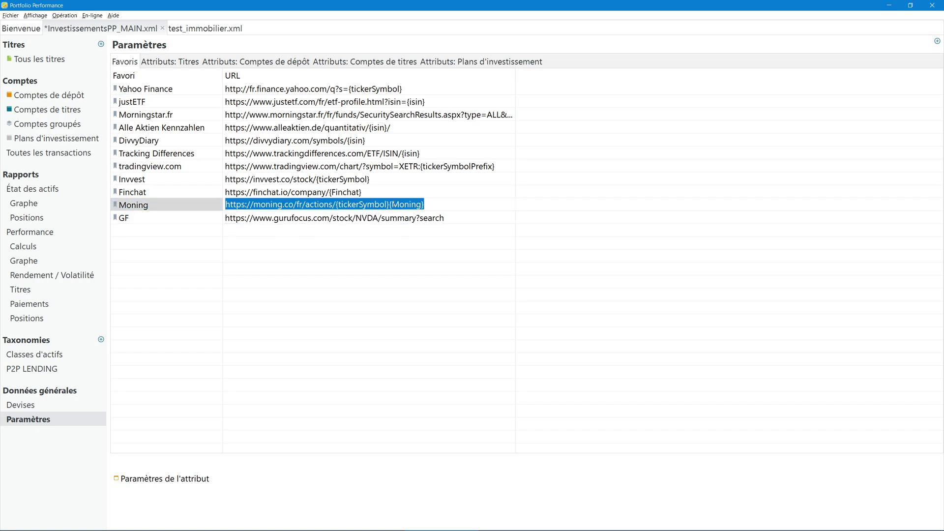
pyautogui.moveTo(389, 205); pyautogui.dragTo(336, 204)
pyautogui.hotkey('ctrl', 'c')
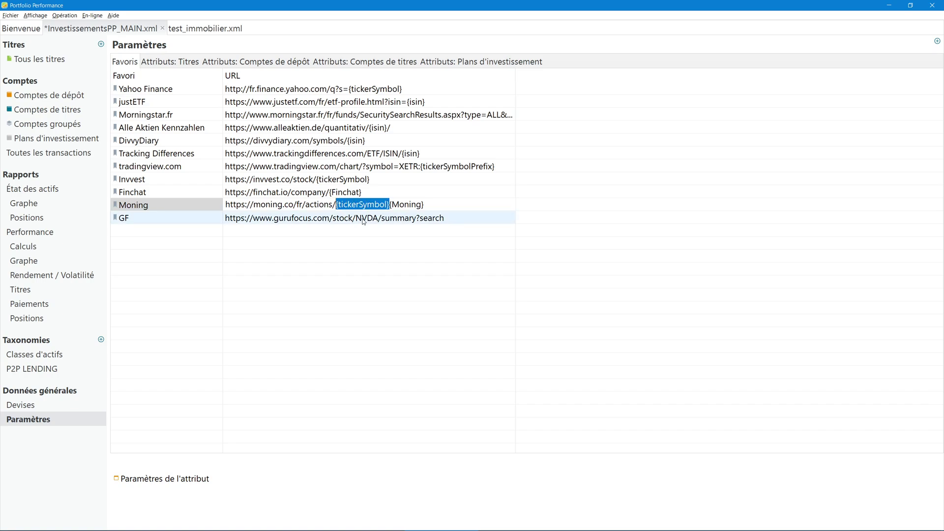
pyautogui.click(377, 219)
pyautogui.press('Escape')
pyautogui.click(377, 219)
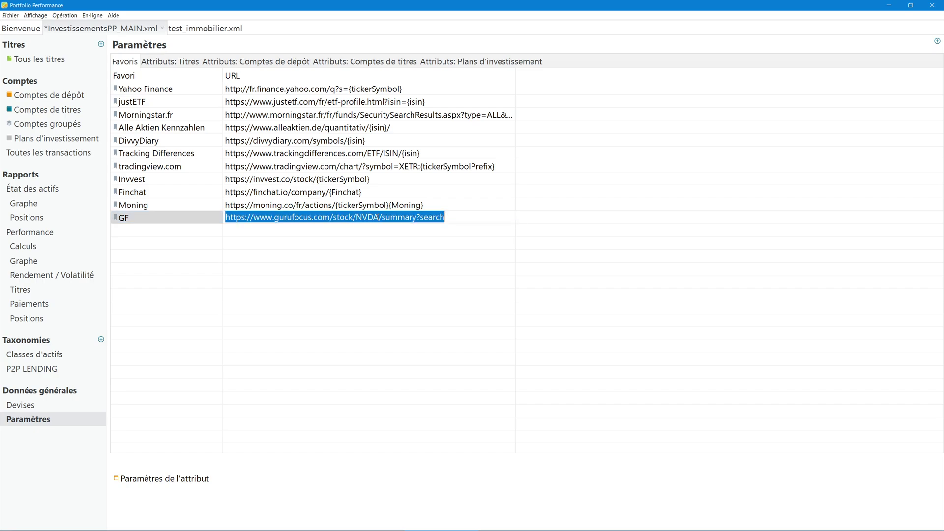
pyautogui.click(378, 217)
pyautogui.press('BackSpace')
pyautogui.press('BackSpace')
pyautogui.press('BackSpace')
pyautogui.press('BackSpace')
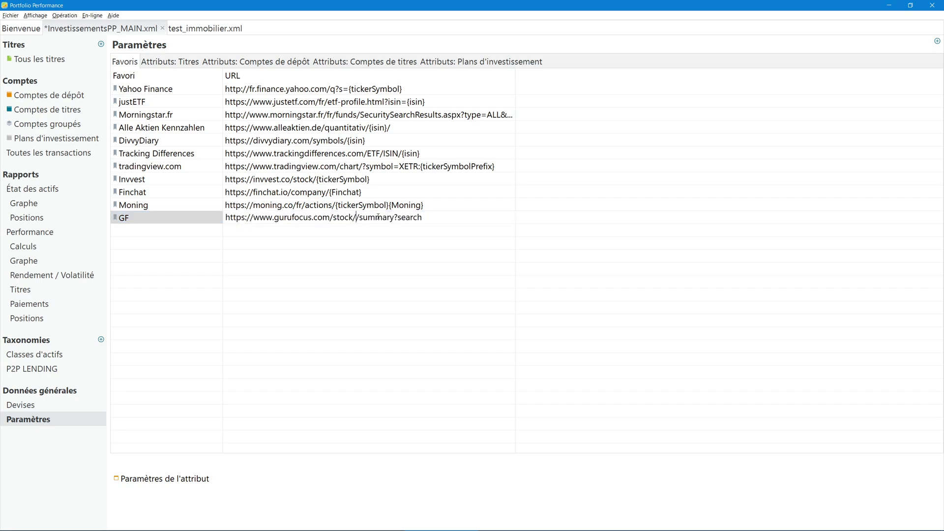
pyautogui.hotkey('ctrl', 'v')
pyautogui.press('Return')
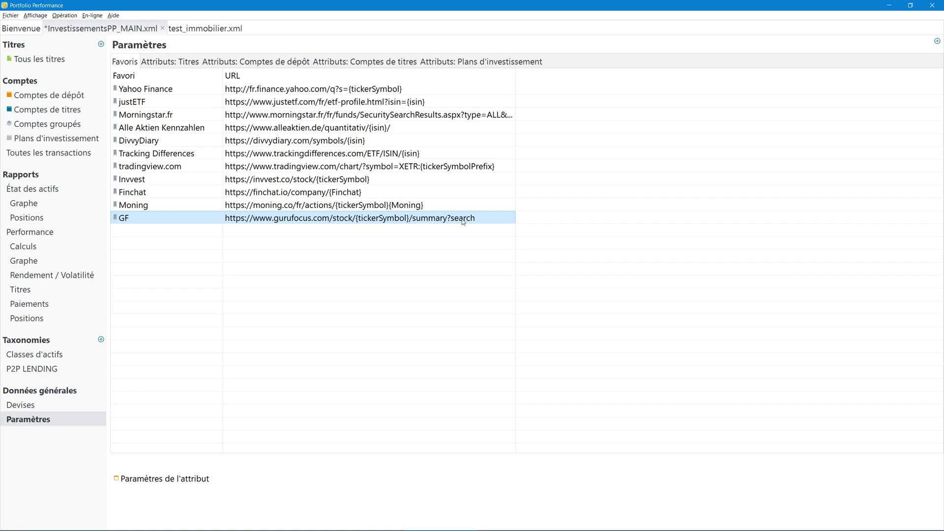
# - From the list of all securities, open AMAZON in the browser with the GF favourite and look through its financial ratings and valuation
pyautogui.click(41, 64)
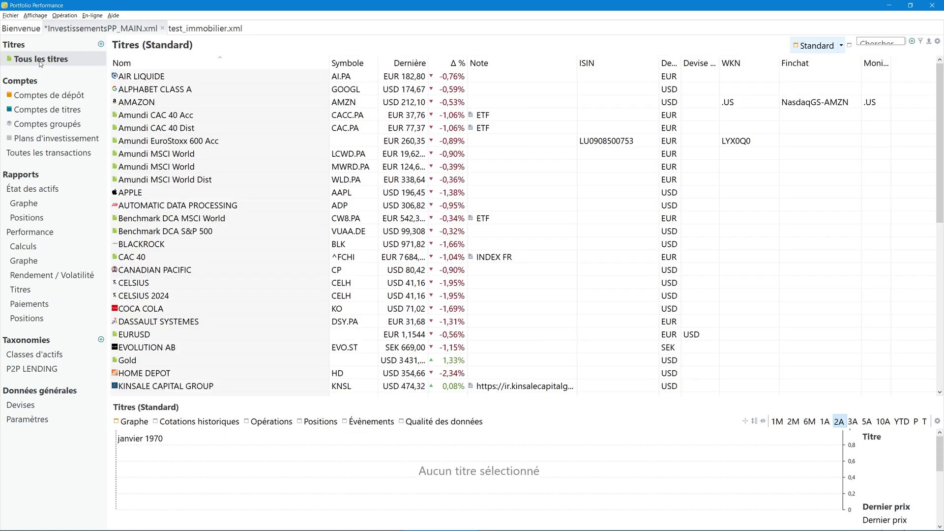
pyautogui.rightClick(139, 104)
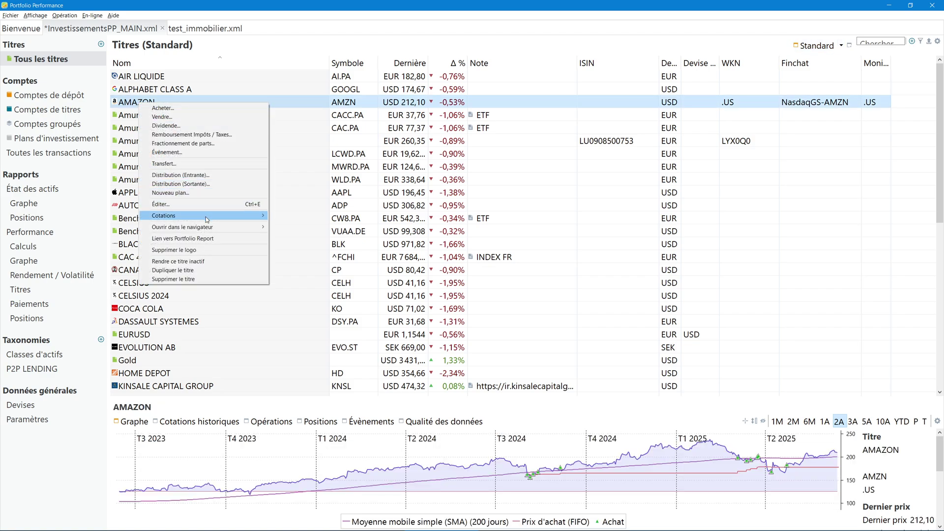
pyautogui.moveTo(221, 226)
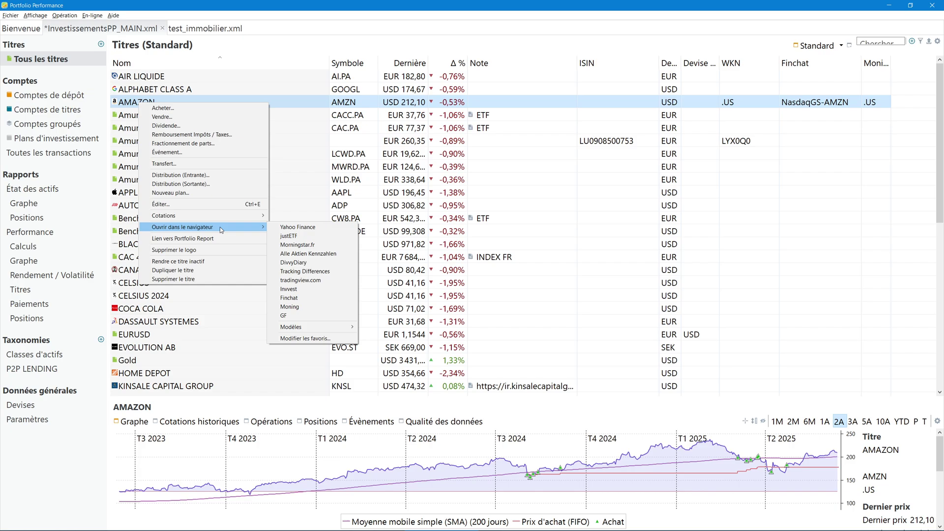
pyautogui.click(287, 316)
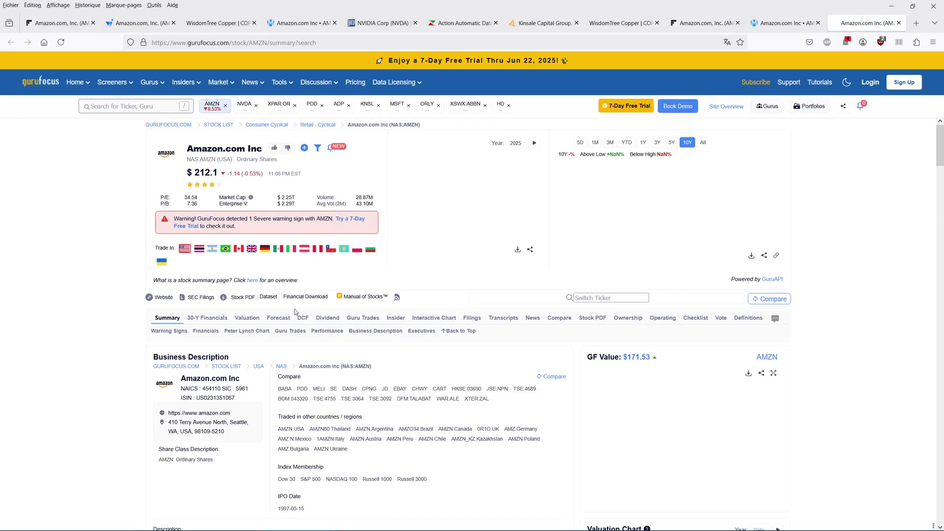
pyautogui.scroll(-8, 368, 315)
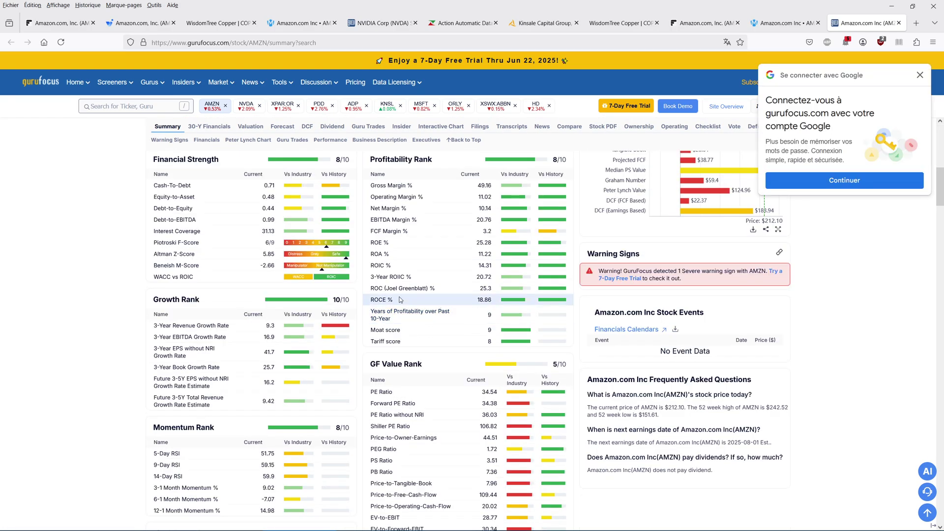
pyautogui.scroll(-2, 412, 298)
pyautogui.scroll(-4, 413, 305)
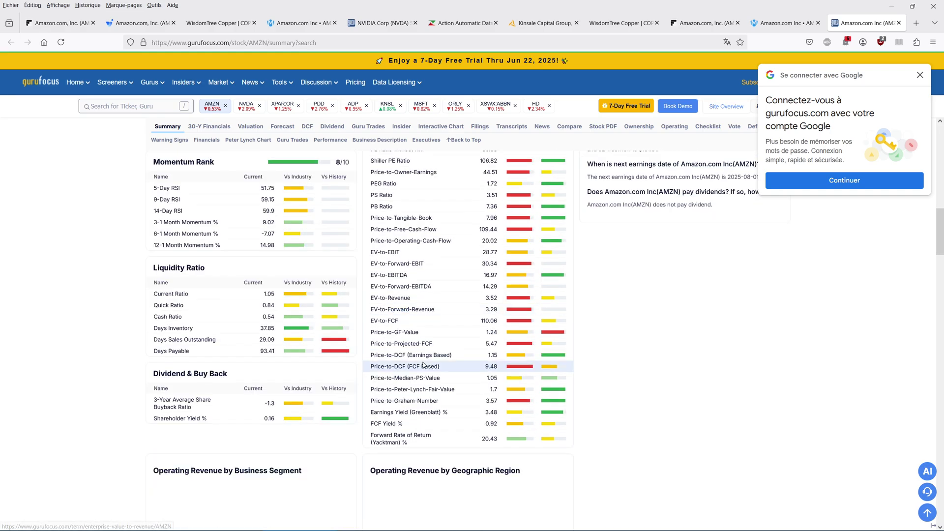
pyautogui.scroll(3, 423, 364)
pyautogui.scroll(6, 422, 365)
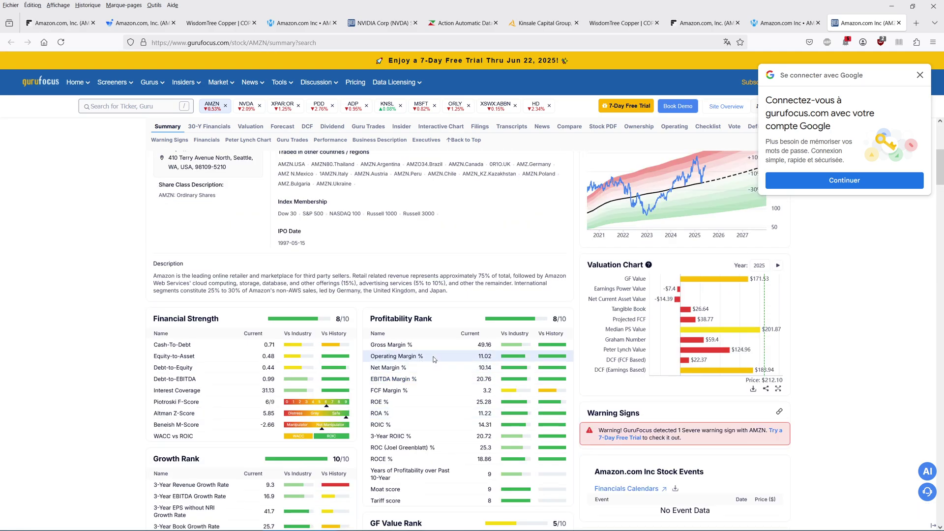
pyautogui.scroll(2, 420, 382)
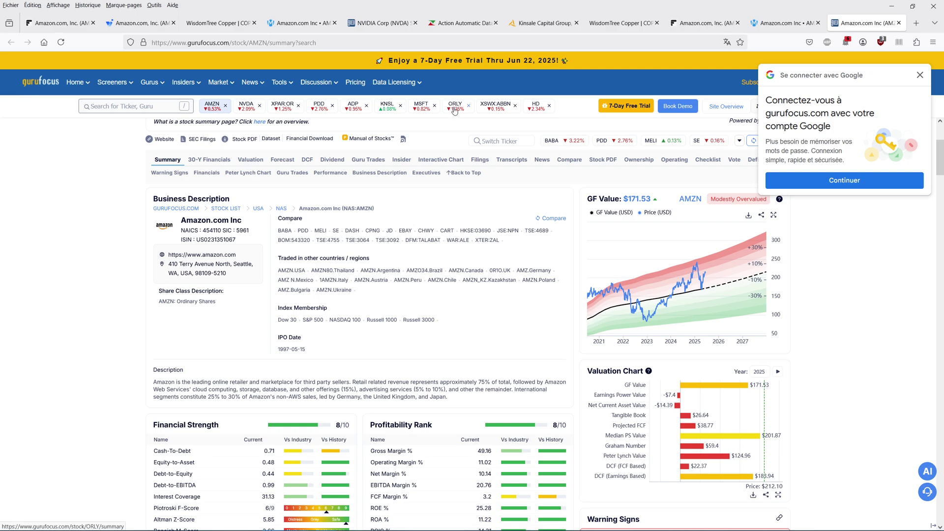
# - View Kinsale Capital Group's investor relations page, and inspect the link in that security's note in Portfolio Performance
pyautogui.click(455, 109)
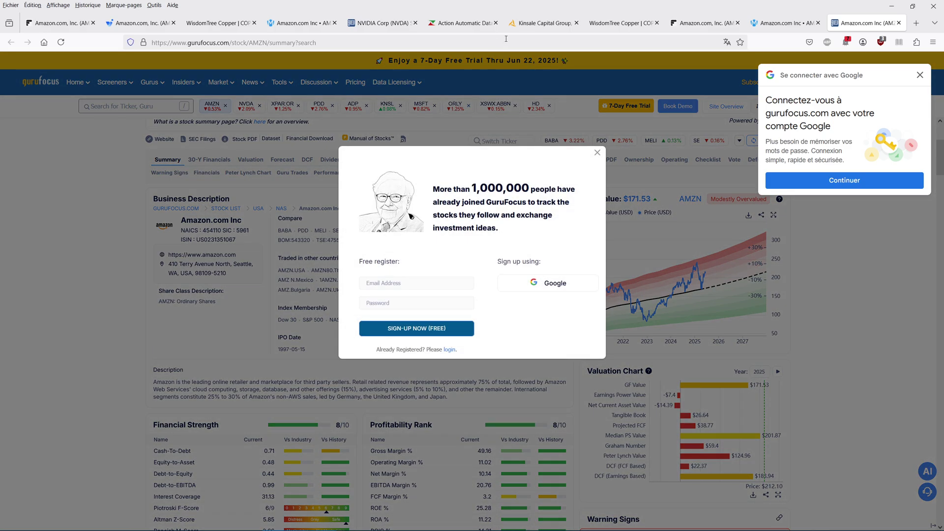
pyautogui.click(537, 24)
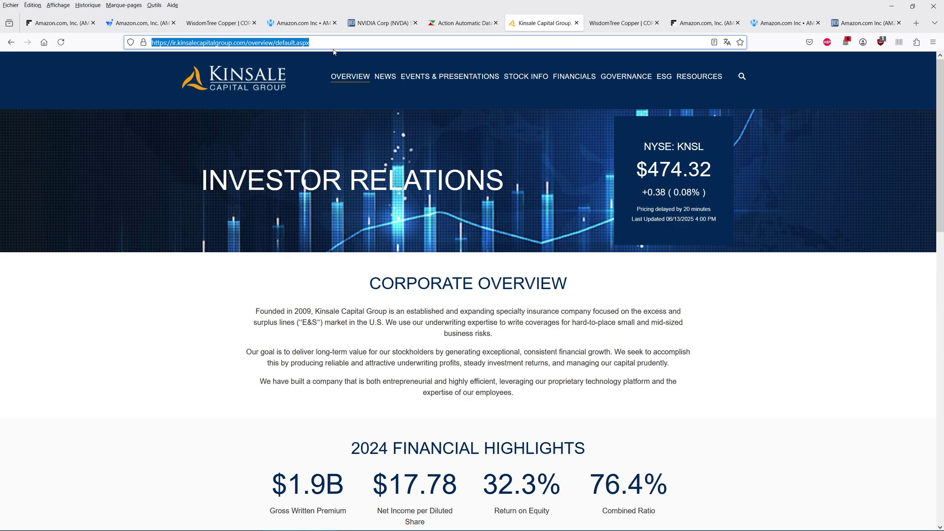
pyautogui.hotkey('alt', 'Tab')
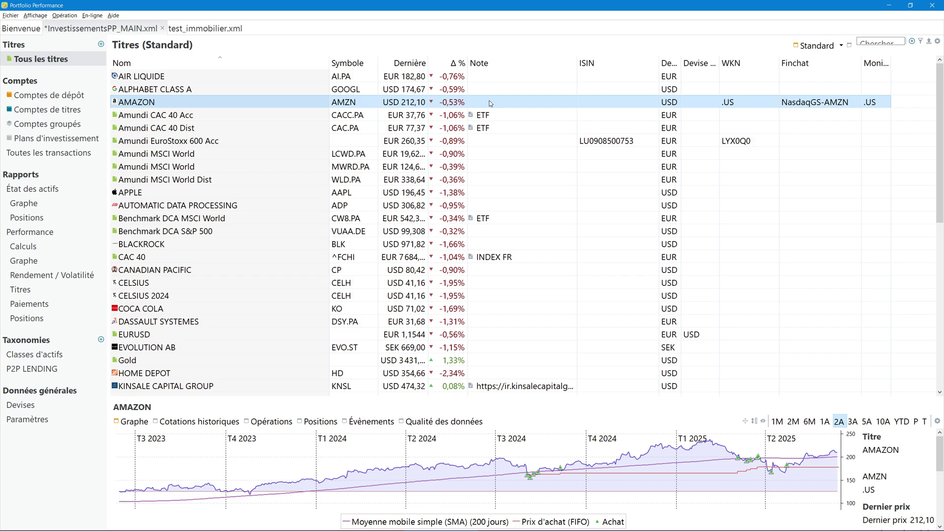
pyautogui.scroll(-5, 487, 147)
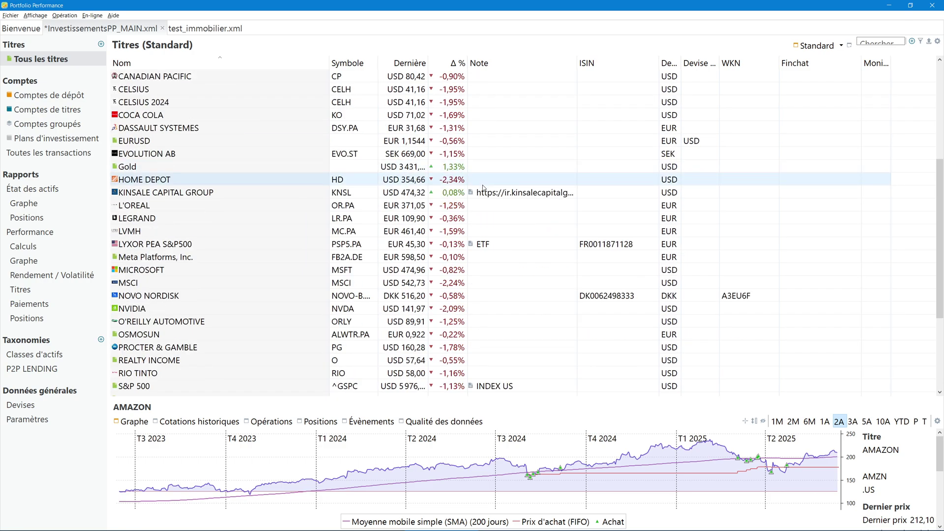
pyautogui.doubleClick(487, 192)
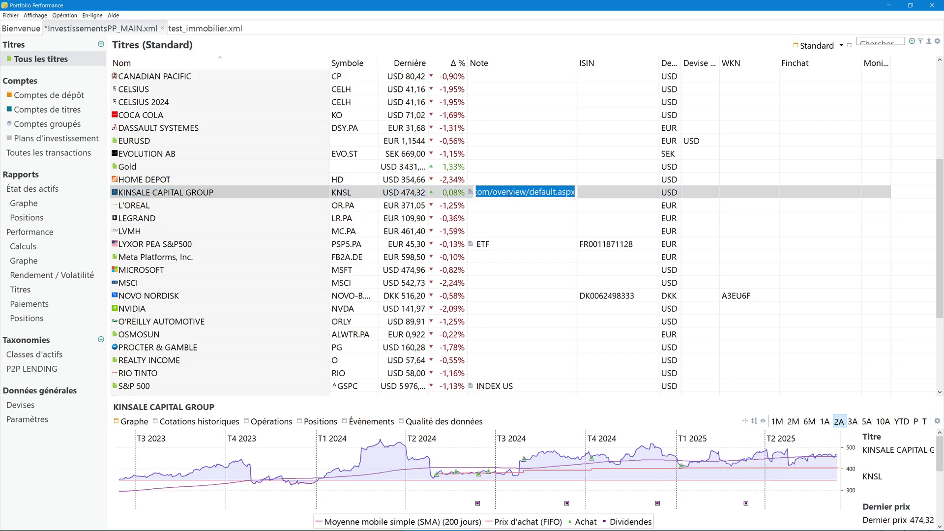
pyautogui.click(506, 206)
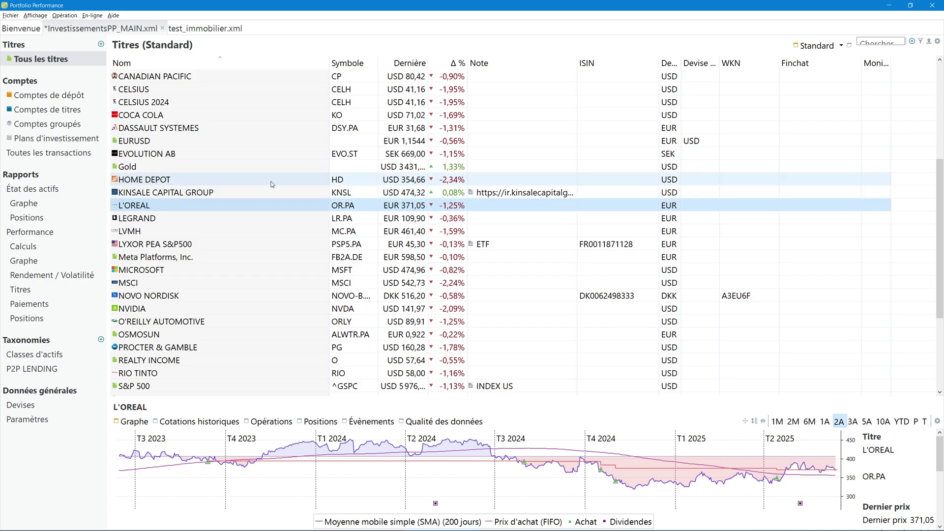
# - Open KINSALE CAPITAL GROUP in the browser with the link from its note, look over the page, and return to Portfolio Performance
pyautogui.click(155, 193)
pyautogui.rightClick(154, 194)
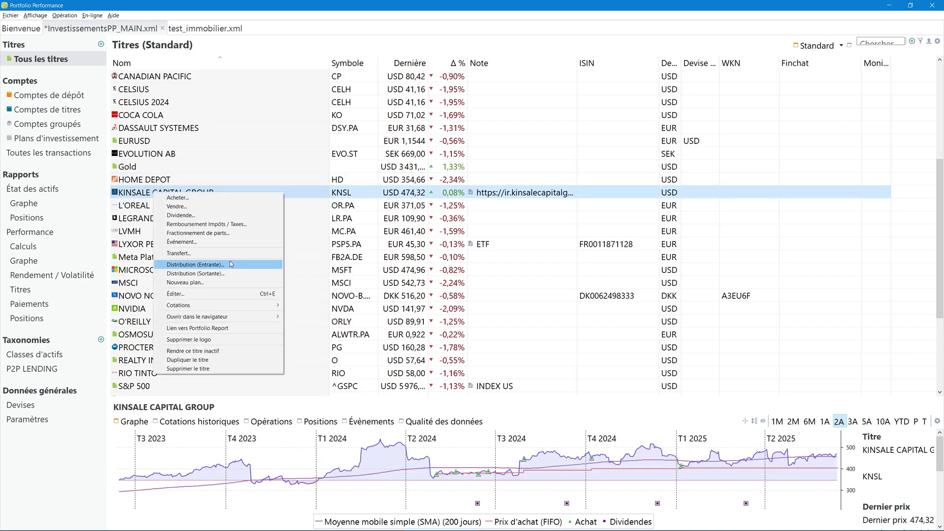
pyautogui.moveTo(209, 317)
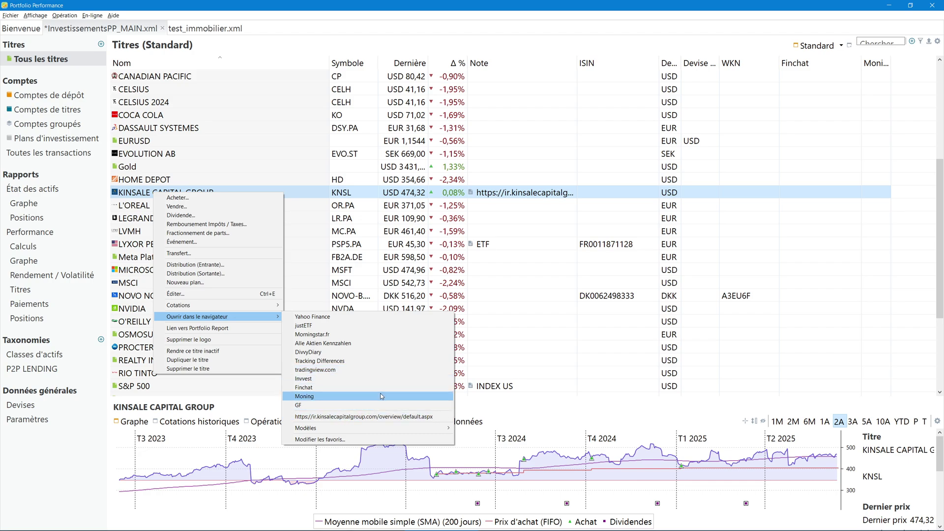
pyautogui.click(357, 417)
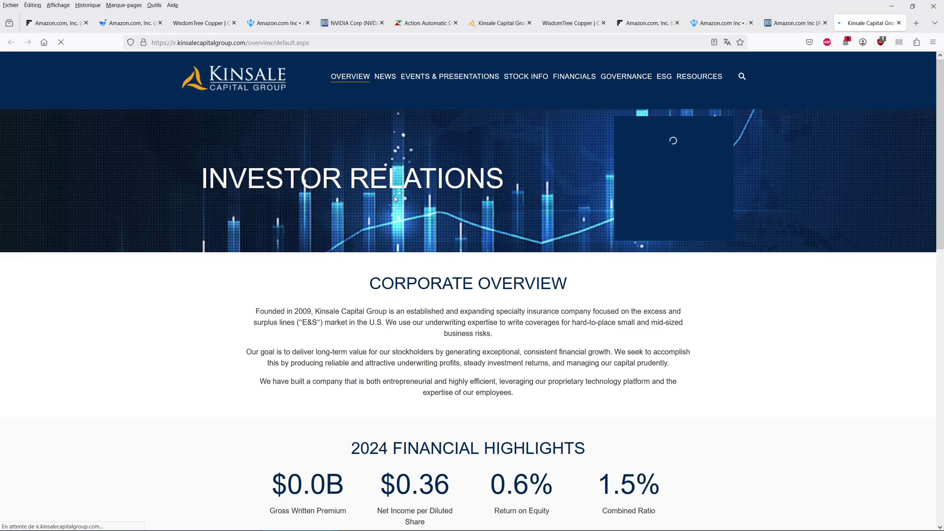
pyautogui.scroll(-2, 274, 229)
pyautogui.scroll(2, 274, 229)
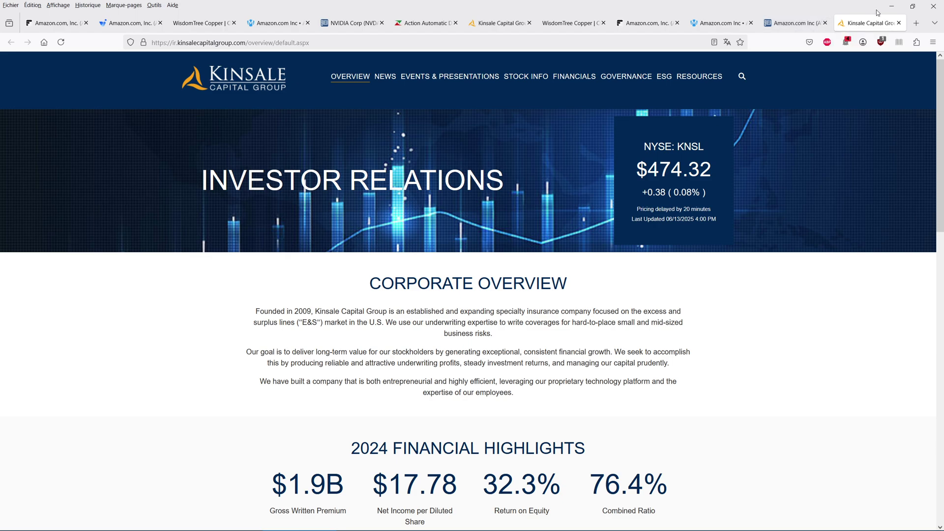
pyautogui.click(890, 7)
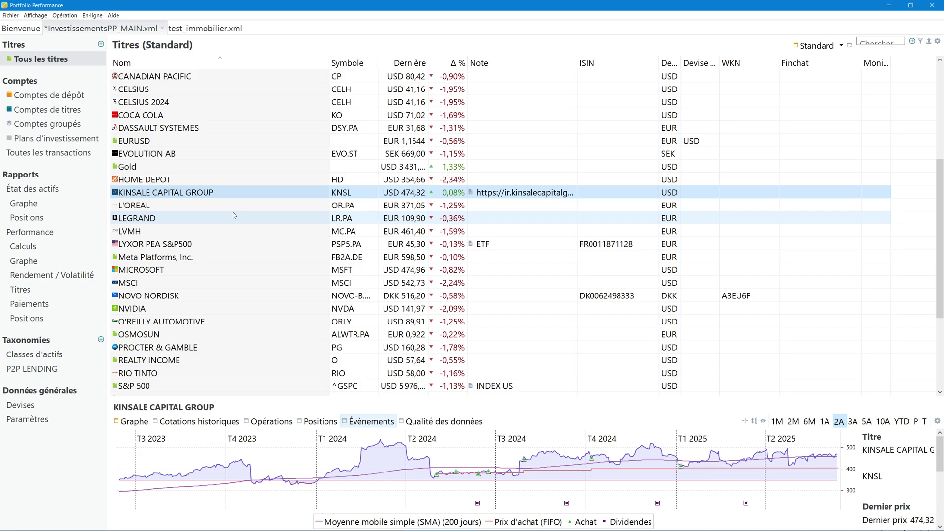
# - Review the favourites in the settings, and display AMAZON's options for opening in the browser from the list of all securities
pyautogui.click(22, 419)
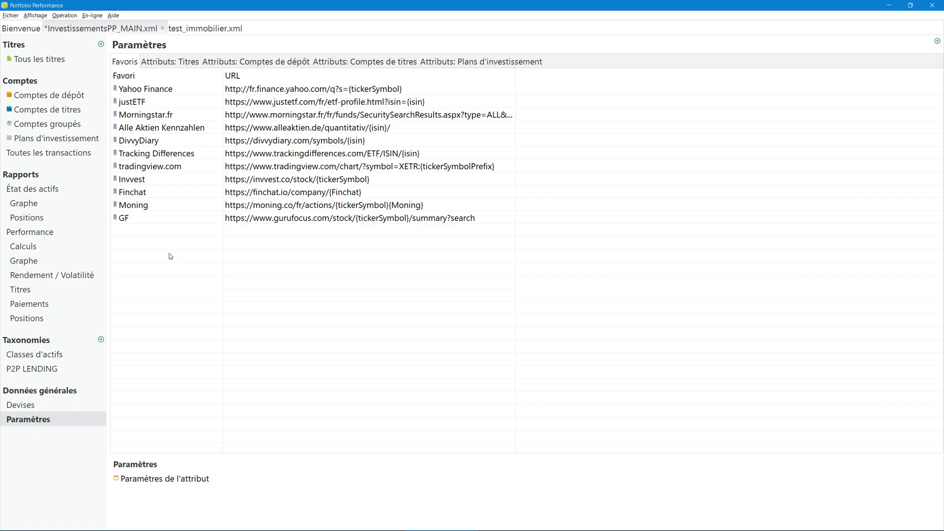
pyautogui.click(41, 99)
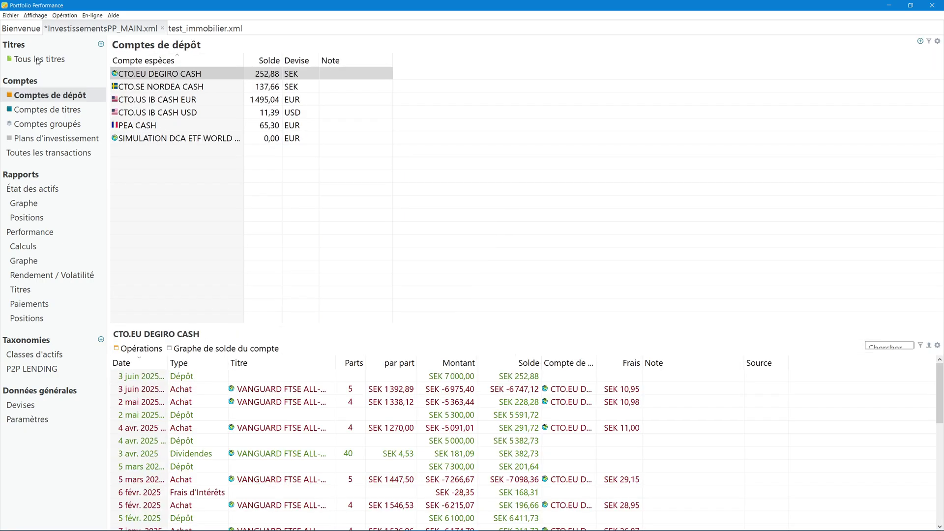
pyautogui.click(38, 60)
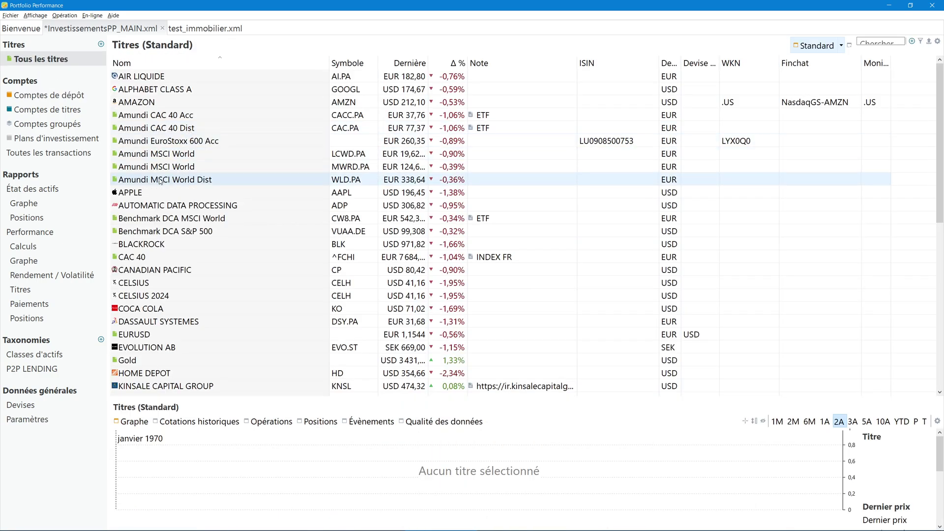
pyautogui.click(145, 104)
pyautogui.rightClick(145, 104)
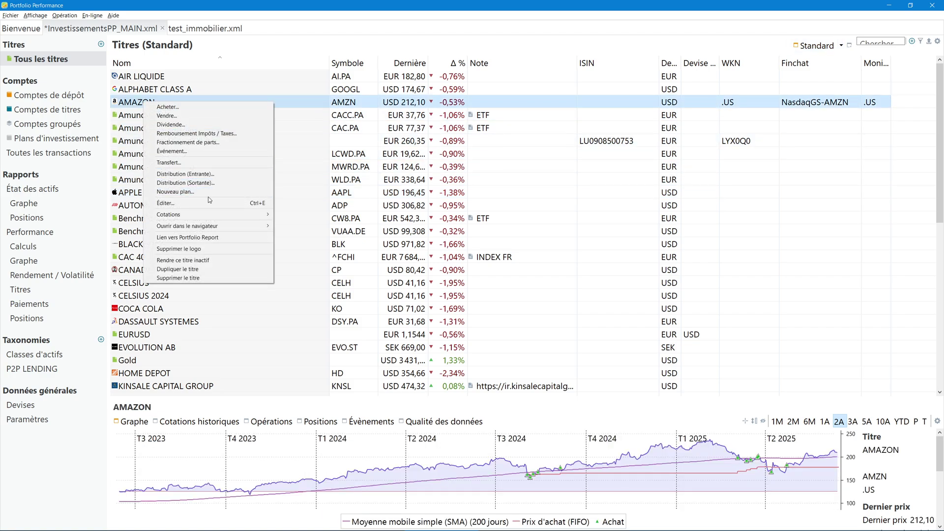
pyautogui.moveTo(231, 230)
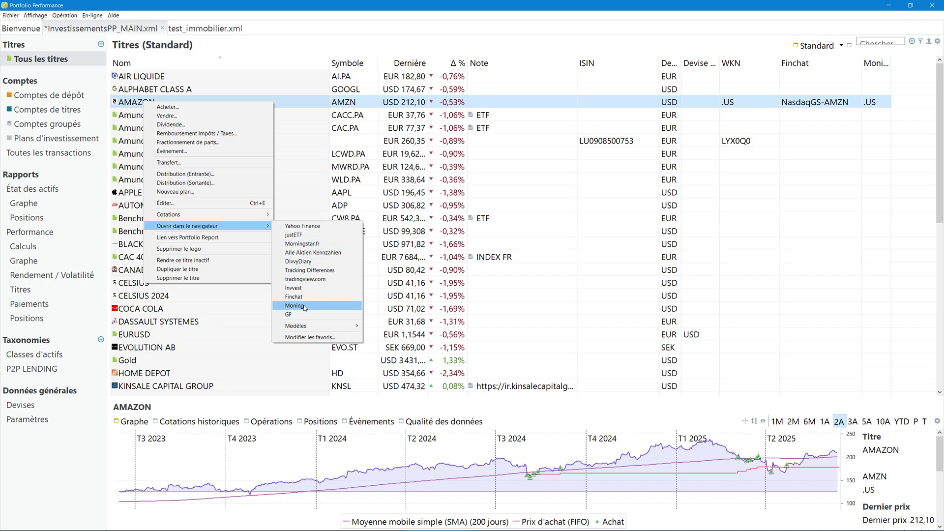